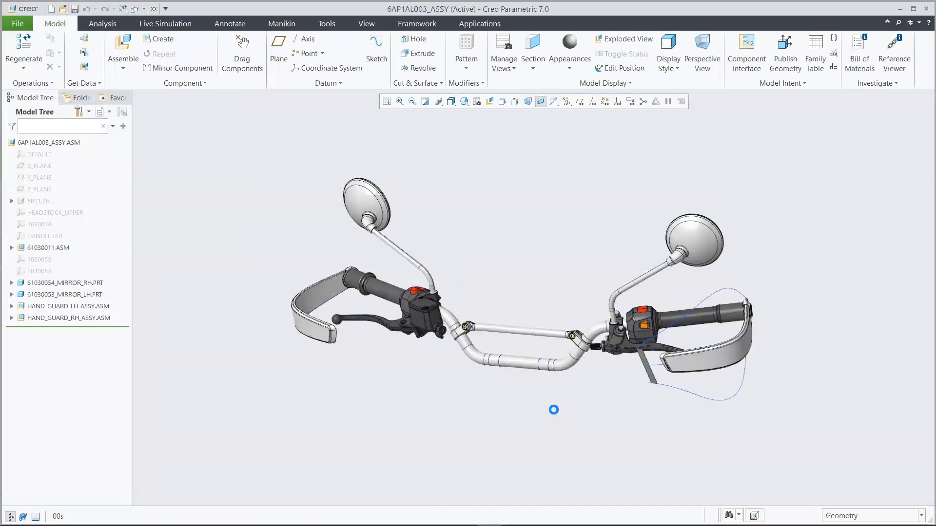
# Open the left hand guard part and import Front_View.jpg as a reference image on the FRONT_VIEW plane
pyautogui.click(744, 398)
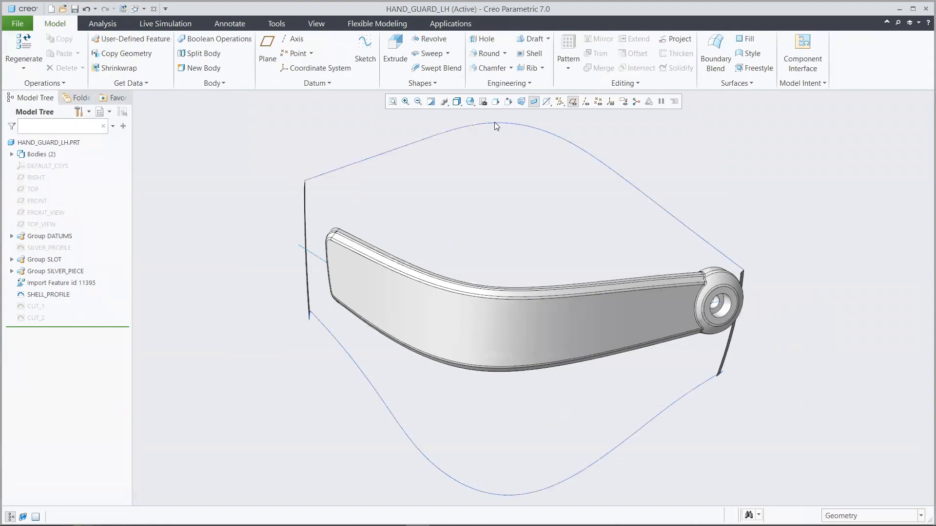
pyautogui.click(317, 24)
pyautogui.click(466, 83)
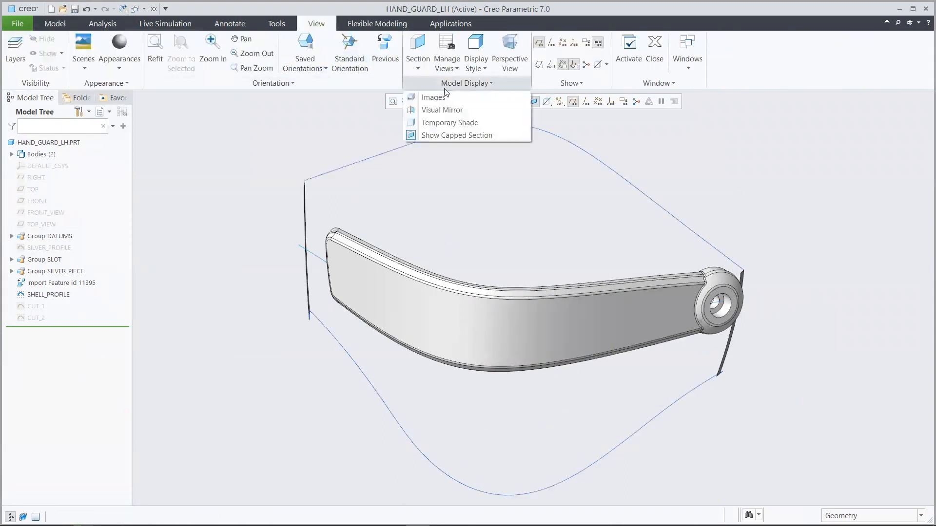
pyautogui.click(430, 97)
pyautogui.hotkey('ctrl', 'd')
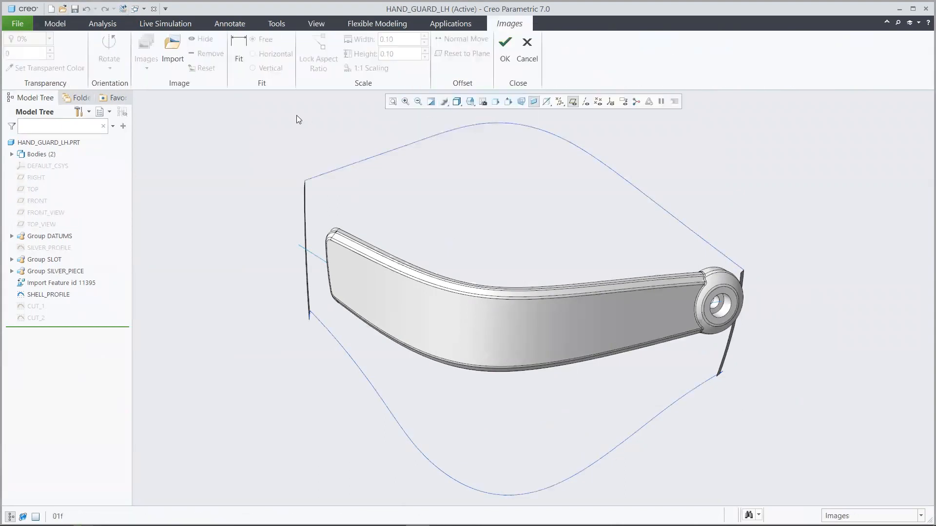
pyautogui.click(176, 52)
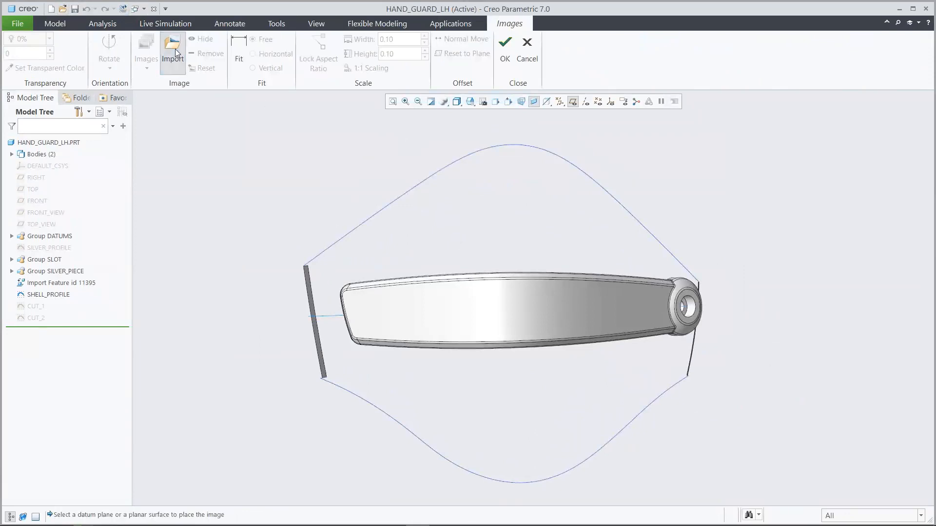
pyautogui.click(61, 213)
pyautogui.click(309, 246)
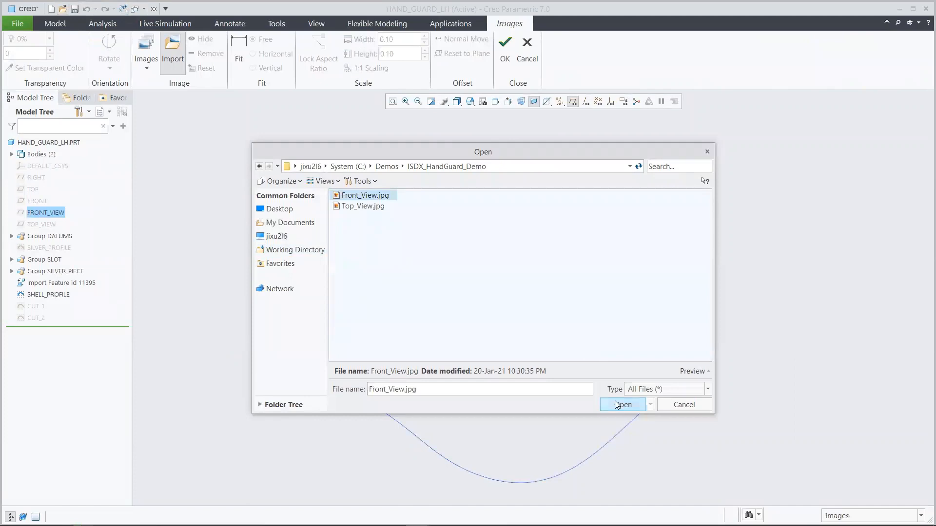
pyautogui.click(622, 405)
# Scale the front image to a width of 284 and align its outline with the hand guard's profile curves
pyautogui.moveTo(674, 208); pyautogui.dragTo(519, 324)
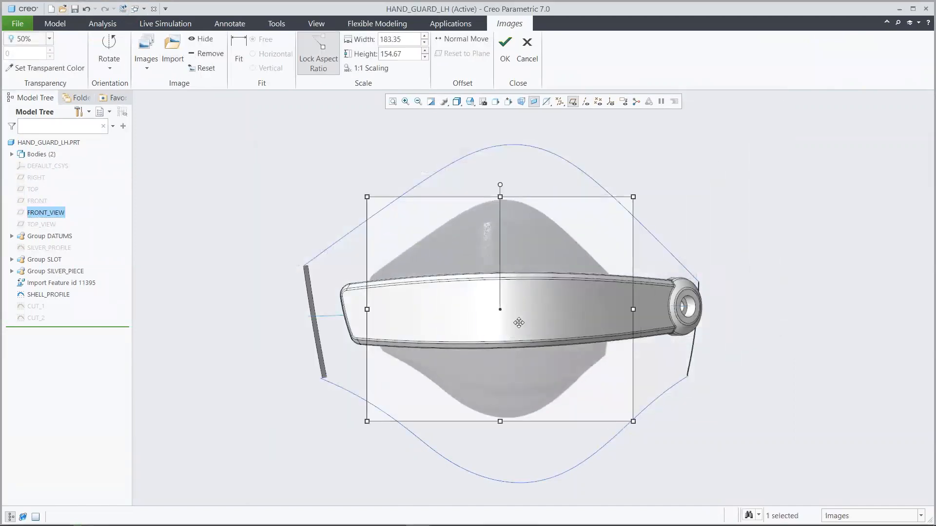
pyautogui.moveTo(633, 197); pyautogui.dragTo(702, 164)
pyautogui.doubleClick(404, 40)
pyautogui.press('BackSpace')
pyautogui.write('284')
pyautogui.press('Return')
pyautogui.moveTo(473, 209); pyautogui.dragTo(482, 213)
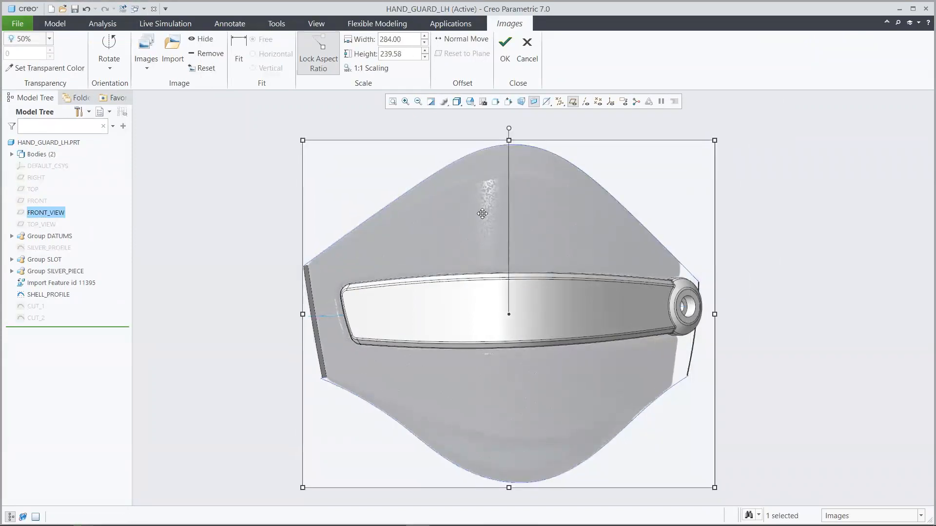
# Set the front image's transparency to 25% and make its white background colour transparent
pyautogui.click(49, 39)
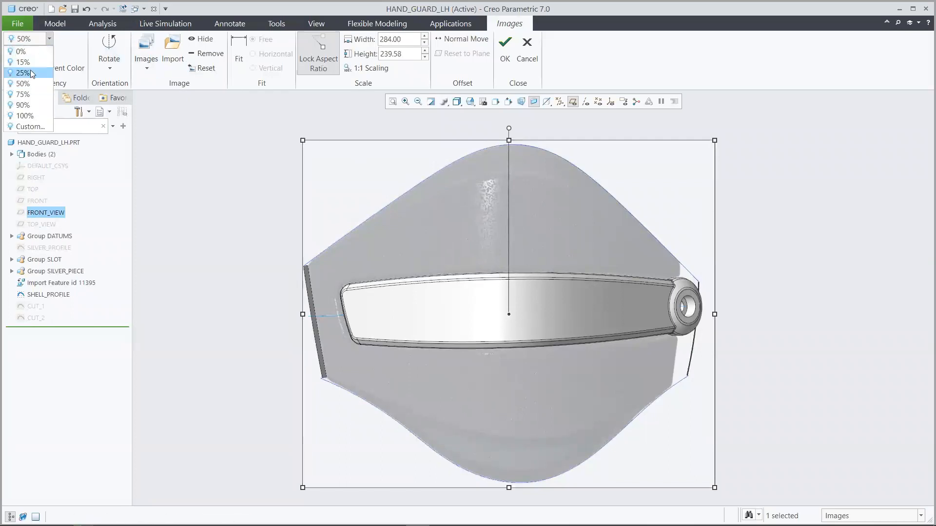
pyautogui.click(26, 61)
pyautogui.click(66, 70)
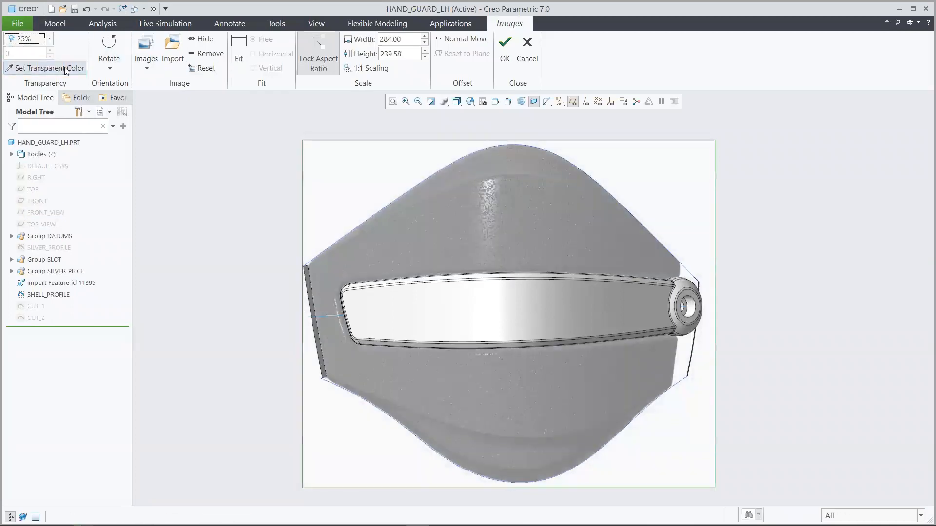
pyautogui.click(330, 177)
pyautogui.click(245, 164)
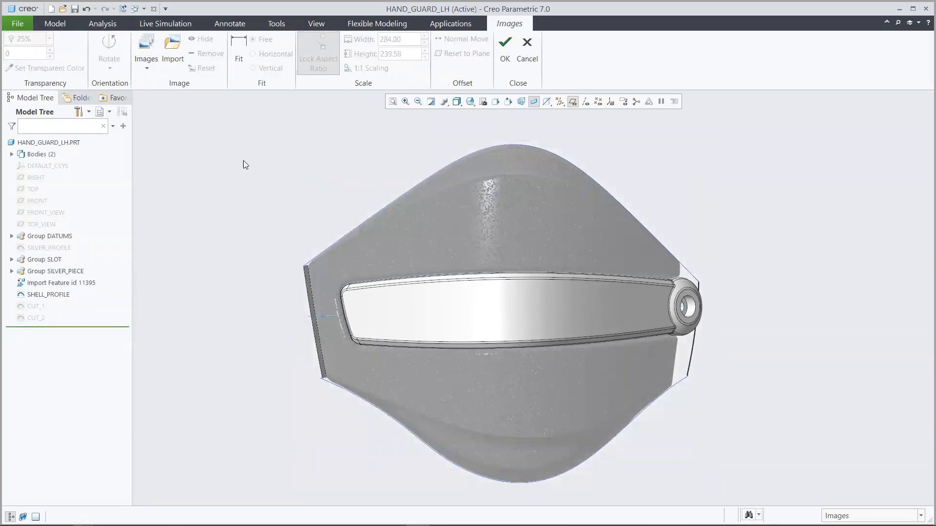
# Import Top_View.jpg as a reference image on the TOP_VIEW plane
pyautogui.click(175, 46)
pyautogui.click(48, 225)
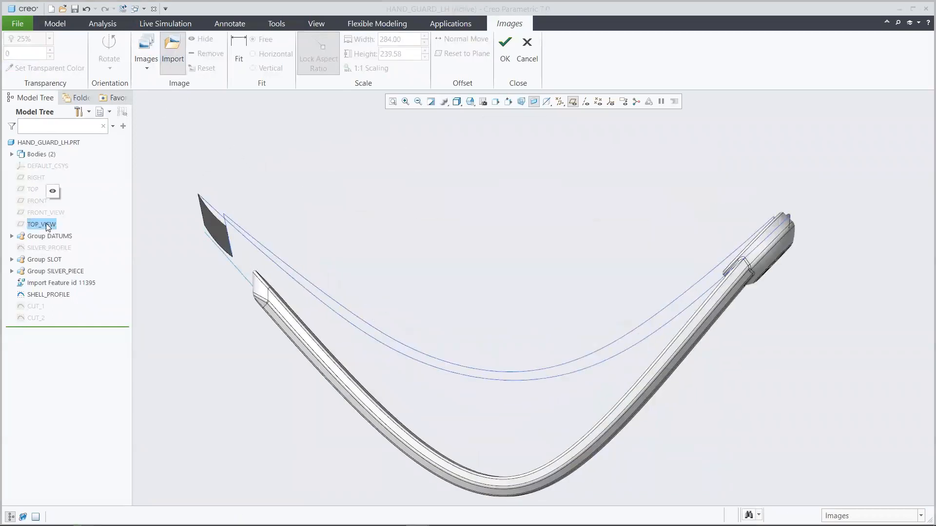
pyautogui.click(285, 250)
pyautogui.click(371, 207)
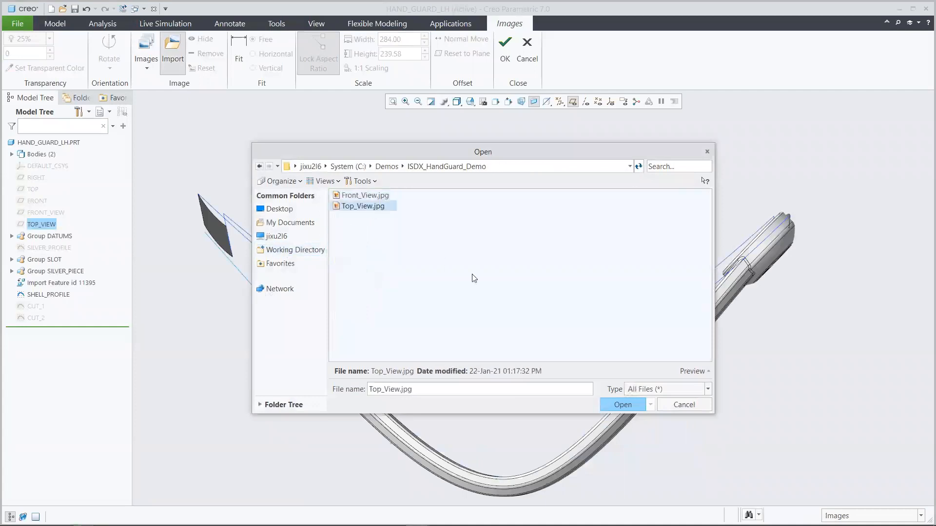
pyautogui.click(615, 405)
# Rotate the top image 90° left, scale it to a width of 285.5 and align it with the hand guard geometry
pyautogui.moveTo(617, 401); pyautogui.dragTo(447, 164)
pyautogui.click(109, 63)
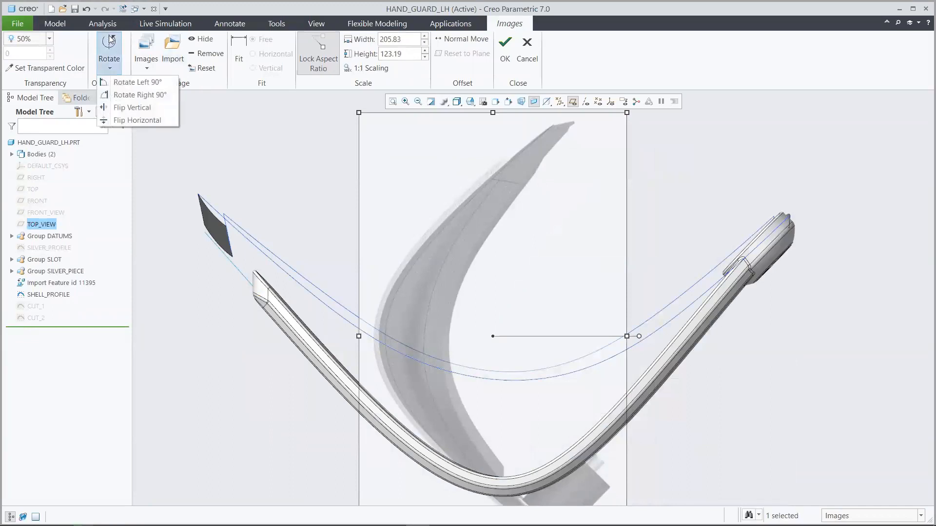
pyautogui.click(140, 81)
pyautogui.moveTo(355, 234); pyautogui.dragTo(339, 194)
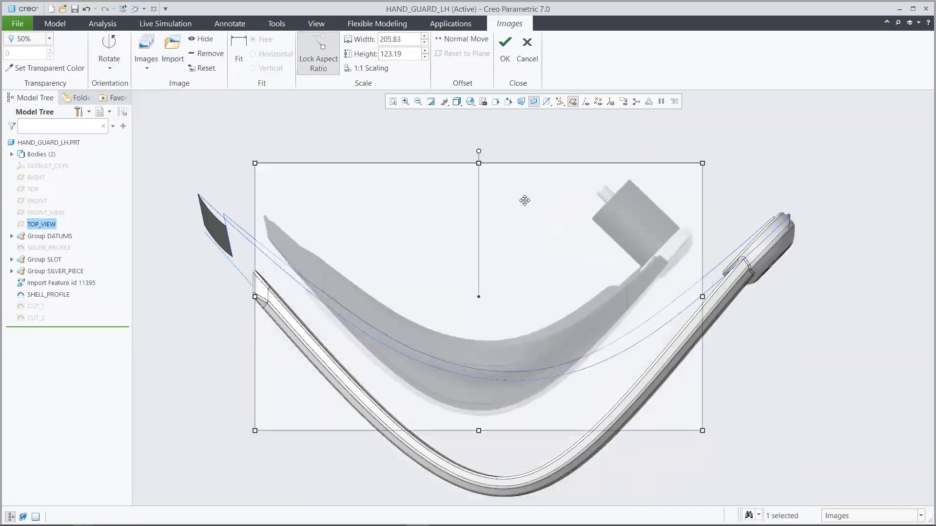
pyautogui.moveTo(710, 159); pyautogui.dragTo(755, 131)
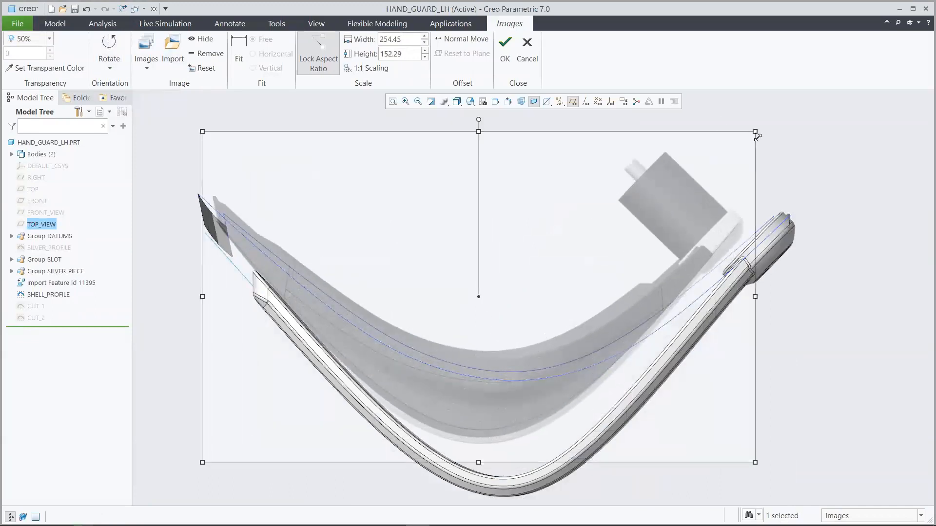
pyautogui.doubleClick(407, 39)
pyautogui.write('285.5')
pyautogui.press('Return')
pyautogui.moveTo(443, 210); pyautogui.dragTo(465, 224)
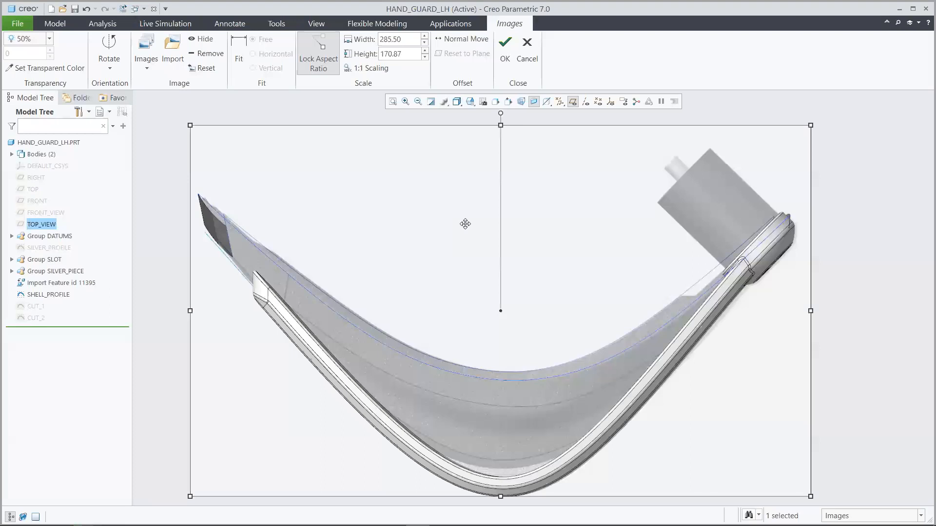
# Set the top image's transparency to 25%, make its white background transparent and accept the image placement
pyautogui.click(35, 43)
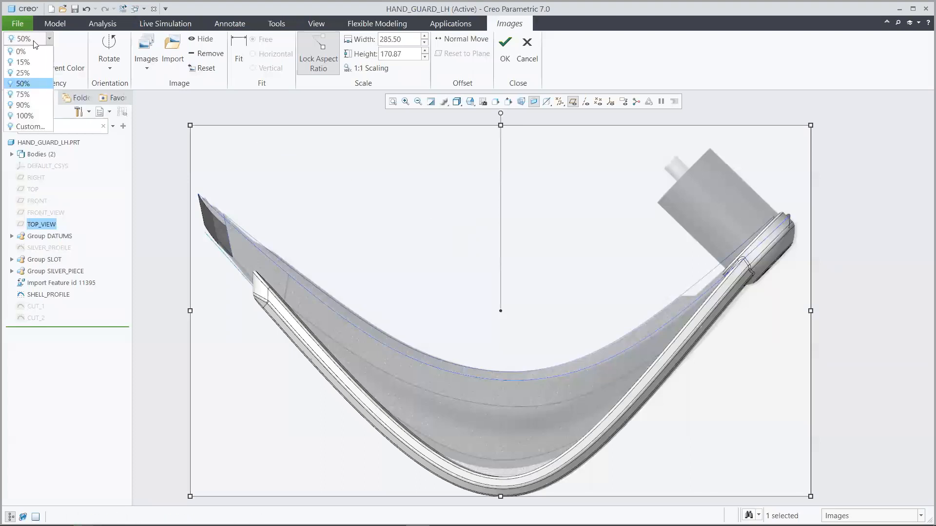
pyautogui.click(23, 72)
pyautogui.click(57, 65)
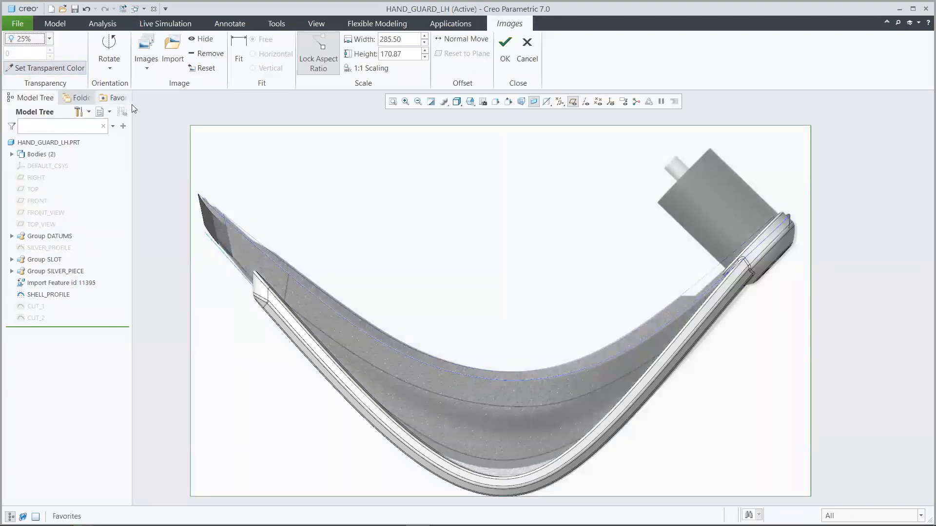
pyautogui.click(233, 148)
pyautogui.click(168, 118)
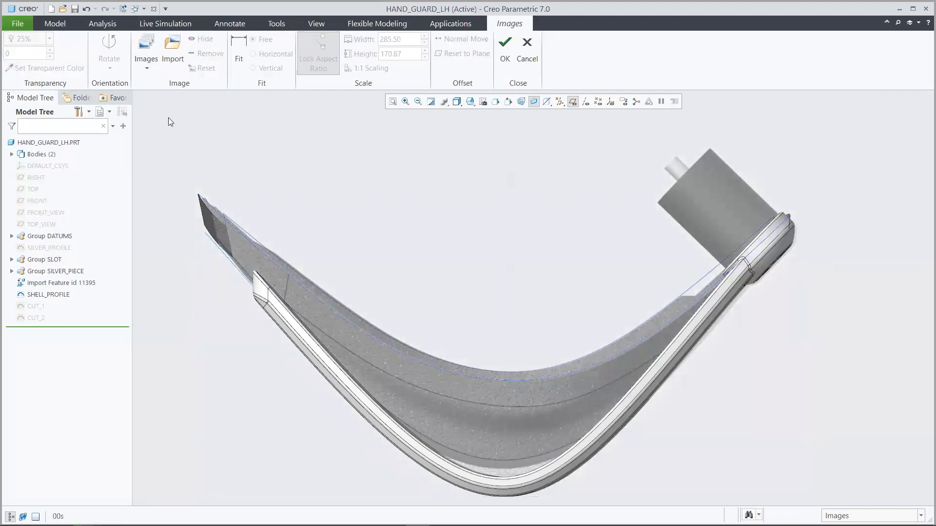
pyautogui.hotkey('ctrl', 'd')
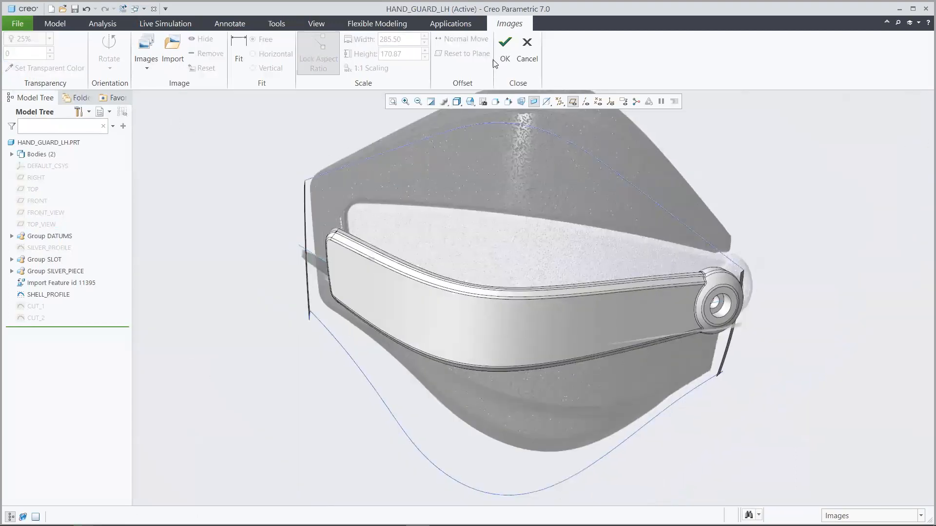
pyautogui.click(497, 61)
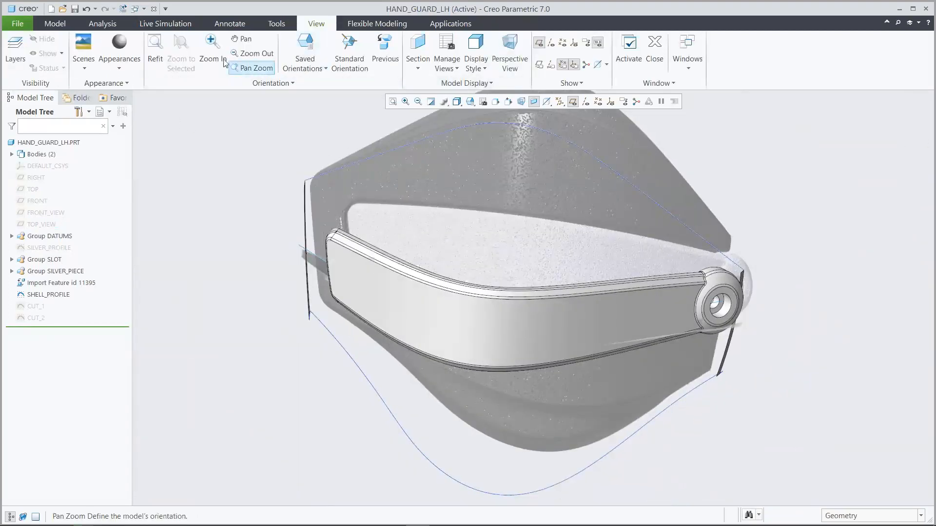
# Hide the SILVER body of the hand guard
pyautogui.click(55, 24)
pyautogui.click(12, 154)
pyautogui.click(45, 178)
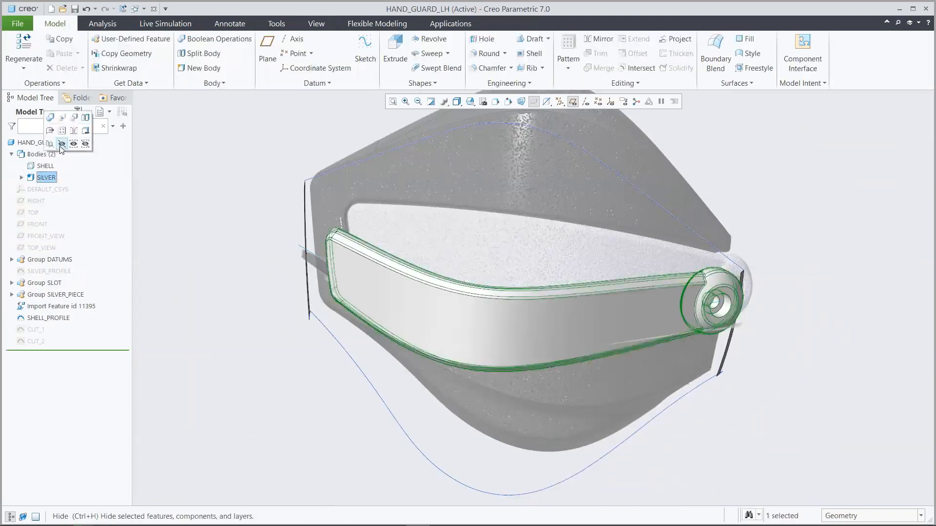
pyautogui.click(63, 145)
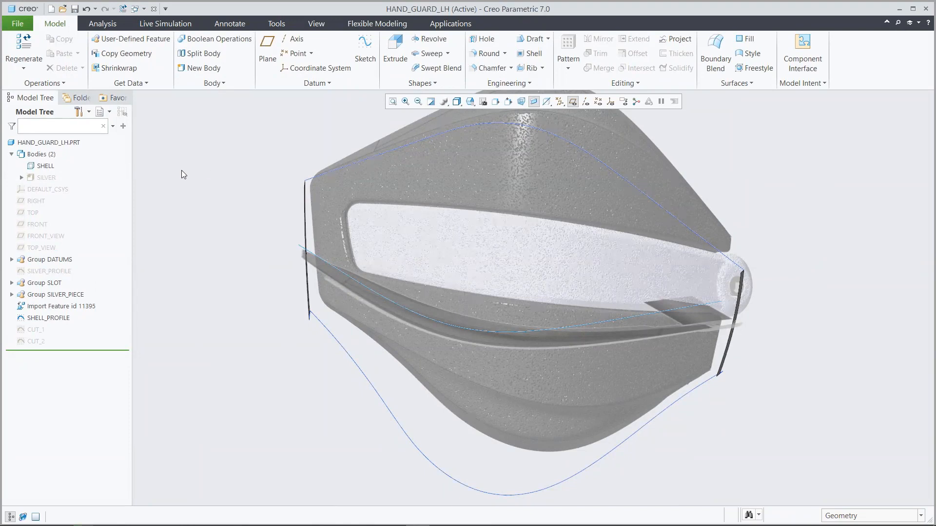
# Start a Style feature and create a free curve across the upper shell from end to end, following the image's inner crease line
pyautogui.click(751, 57)
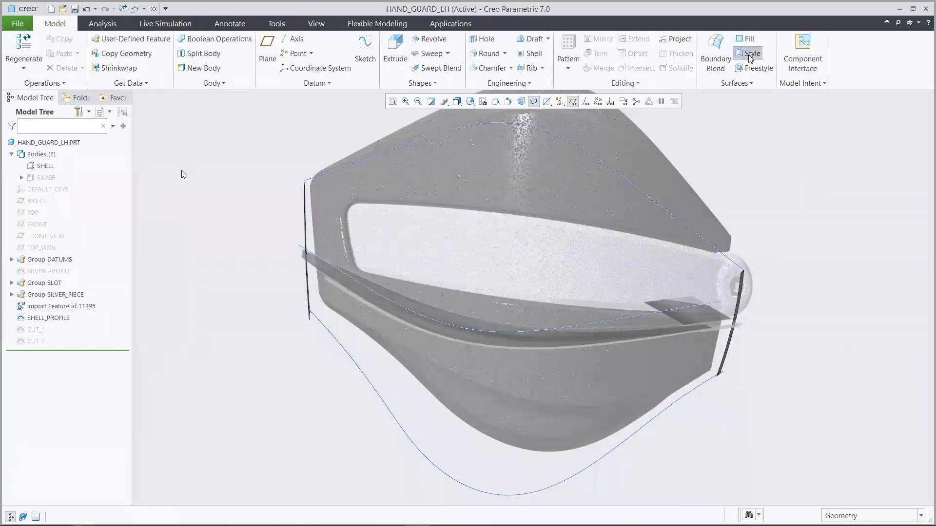
pyautogui.click(119, 47)
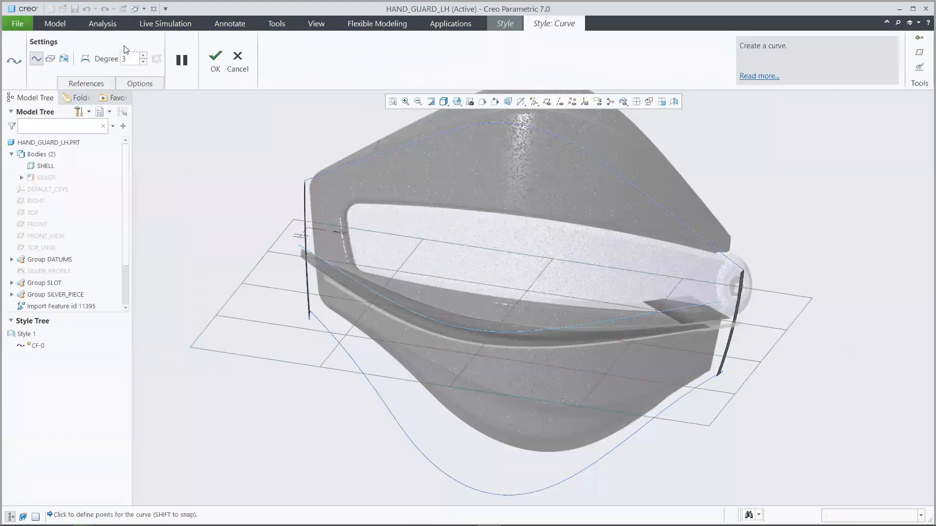
pyautogui.press('v')
pyautogui.press('f')
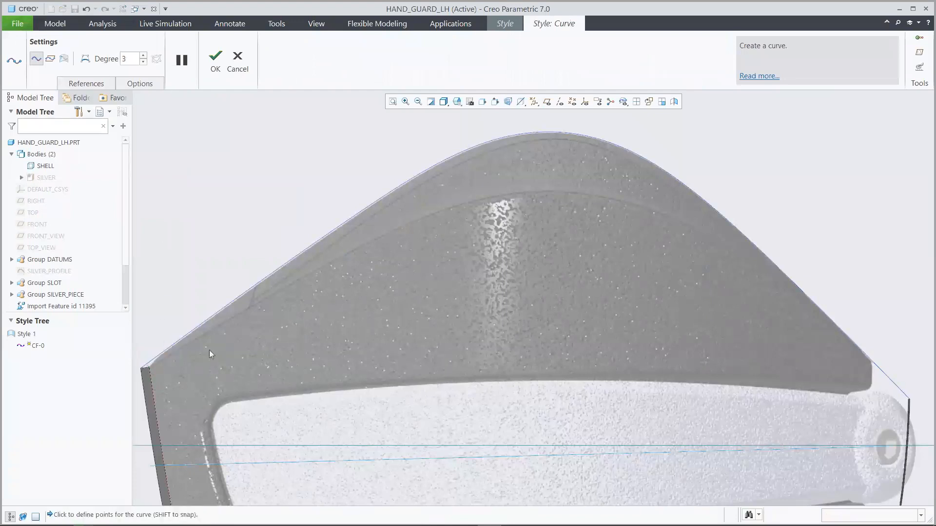
pyautogui.click(546, 190)
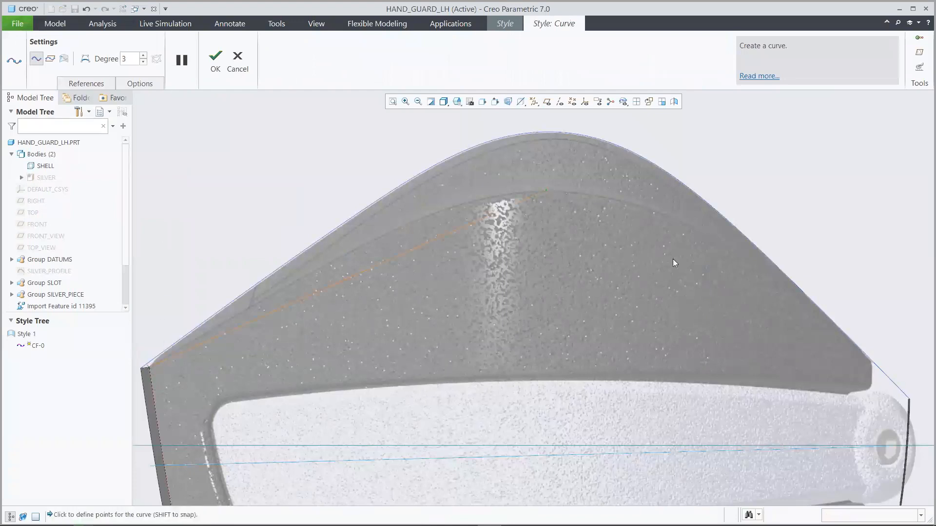
pyautogui.click(908, 408)
pyautogui.click(216, 61)
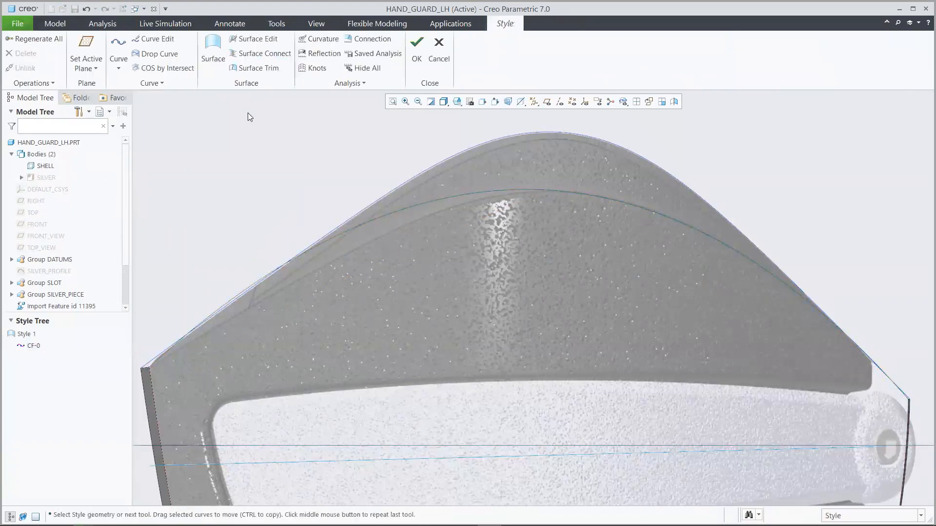
# Add a curvature plot to the new style curve with a scale of 80
pyautogui.click(318, 39)
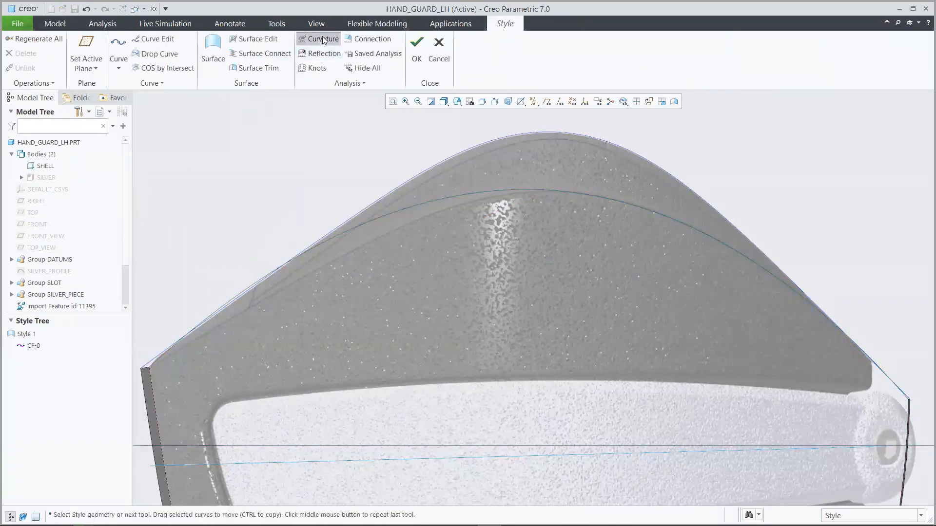
pyautogui.click(461, 194)
pyautogui.moveTo(840, 277); pyautogui.dragTo(886, 277)
pyautogui.doubleClick(910, 276)
pyautogui.write('80.00')
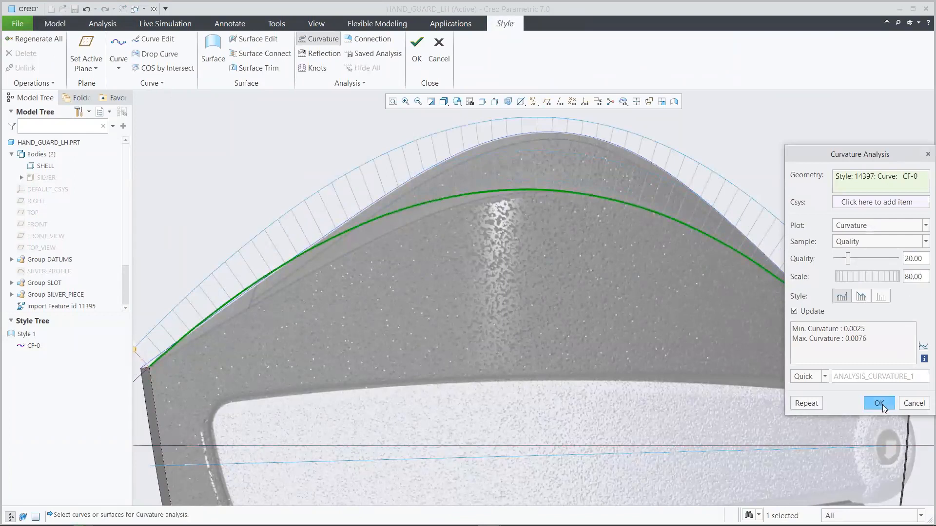
pyautogui.click(880, 404)
# Start editing the upper style curve with its curvature plot shown, using a four-view layout with the top view enlarged
pyautogui.click(158, 39)
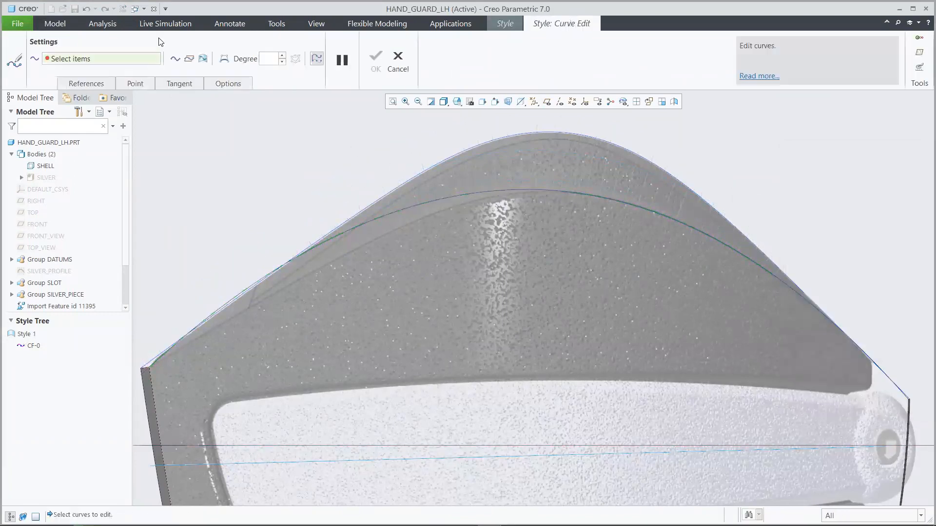
pyautogui.click(444, 200)
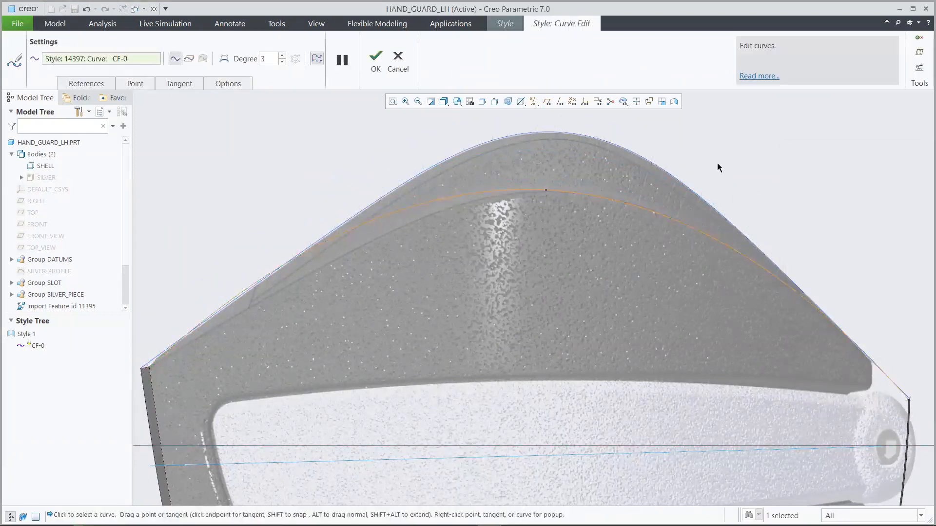
pyautogui.click(920, 68)
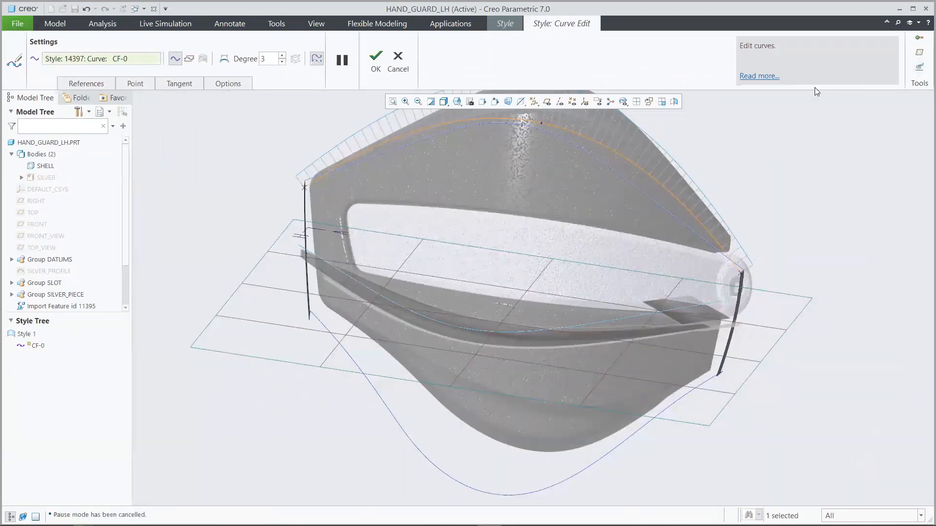
pyautogui.click(637, 102)
pyautogui.moveTo(537, 304); pyautogui.dragTo(654, 299)
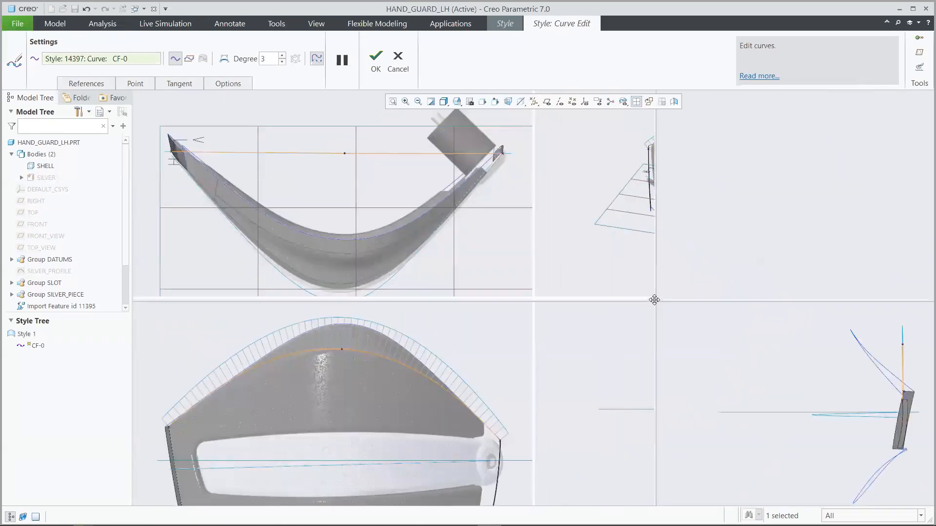
# In the top view, move the upper curve's middle point out to the shell's front edge in the image
pyautogui.moveTo(406, 155); pyautogui.dragTo(398, 289)
pyautogui.scroll(-6, 400, 283)
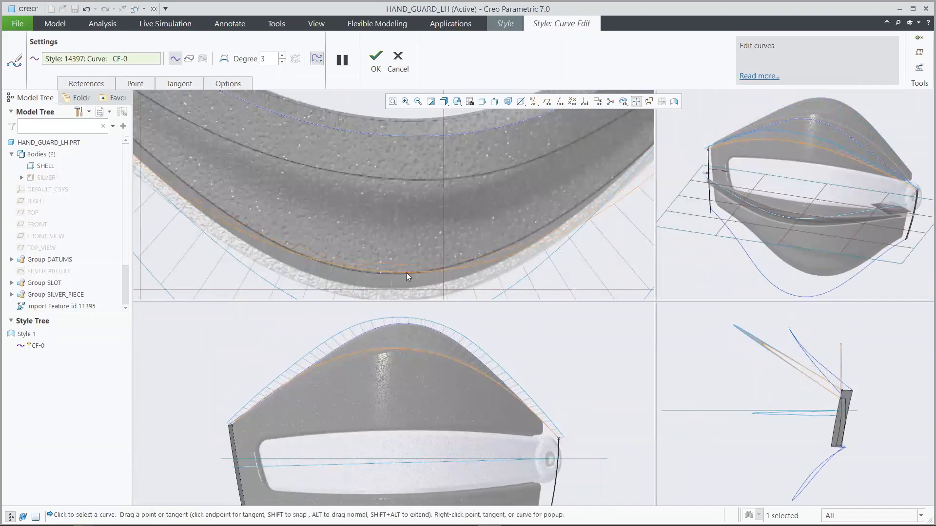
pyautogui.scroll(4, 477, 278)
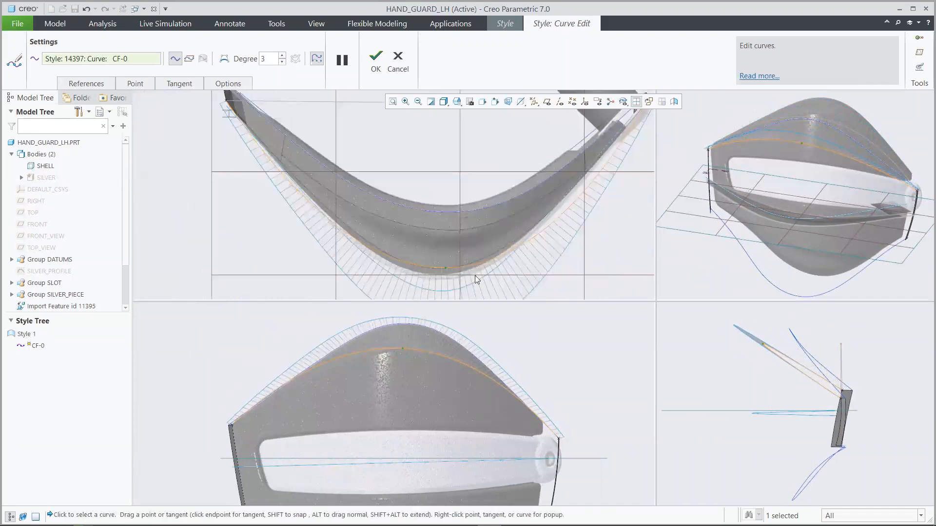
# Add a point on the left portion of the upper curve and move it onto the shell's edge in the top view
pyautogui.rightClick(298, 192)
pyautogui.click(323, 217)
pyautogui.scroll(-2, 316, 194)
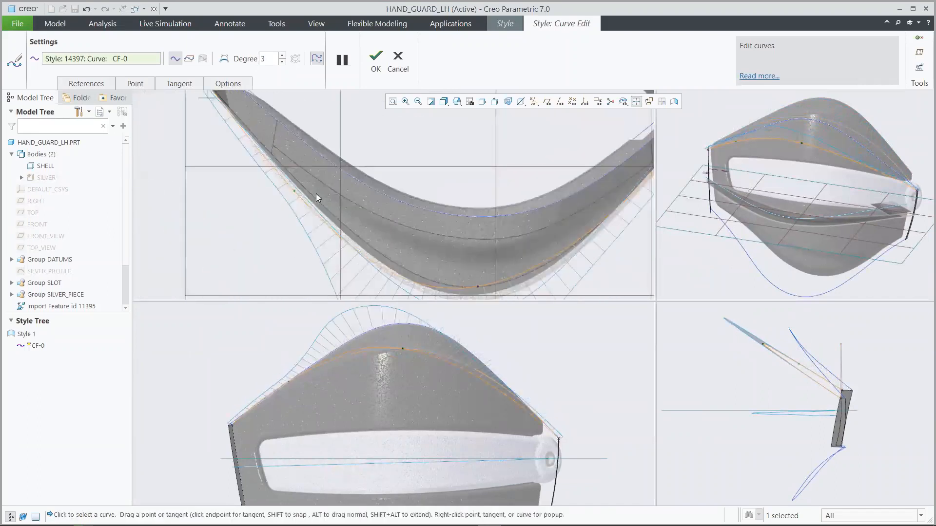
pyautogui.moveTo(289, 190); pyautogui.dragTo(295, 175)
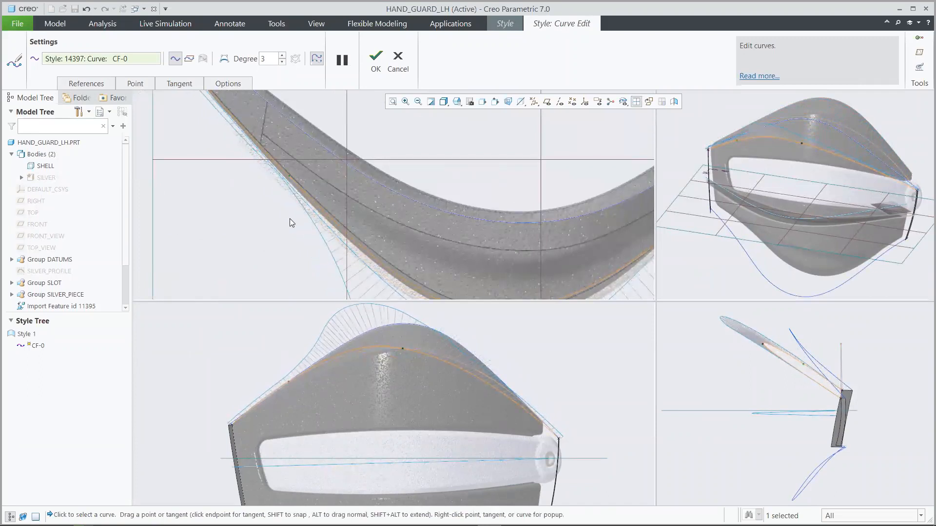
pyautogui.scroll(2, 288, 218)
pyautogui.scroll(-1, 585, 191)
# Add a point on the right portion of the upper curve and align it with the shell's edge in the top view
pyautogui.rightClick(552, 217)
pyautogui.click(570, 243)
pyautogui.scroll(-2, 572, 209)
pyautogui.moveTo(537, 215); pyautogui.dragTo(537, 208)
pyautogui.scroll(3, 552, 215)
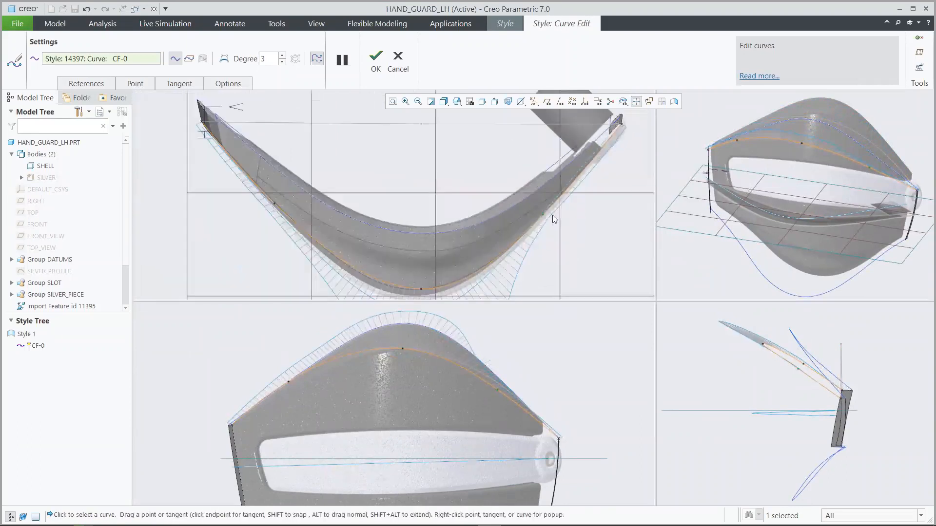
# In the front view, move the upper curve's two added points onto the image's crease line, restore the single view and accept the edit
pyautogui.scroll(-3, 302, 395)
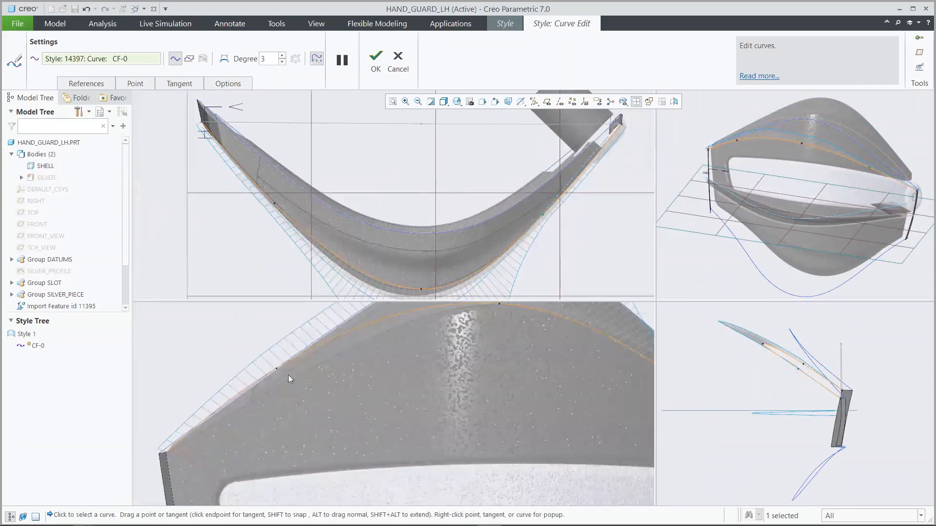
pyautogui.moveTo(276, 369); pyautogui.dragTo(274, 387)
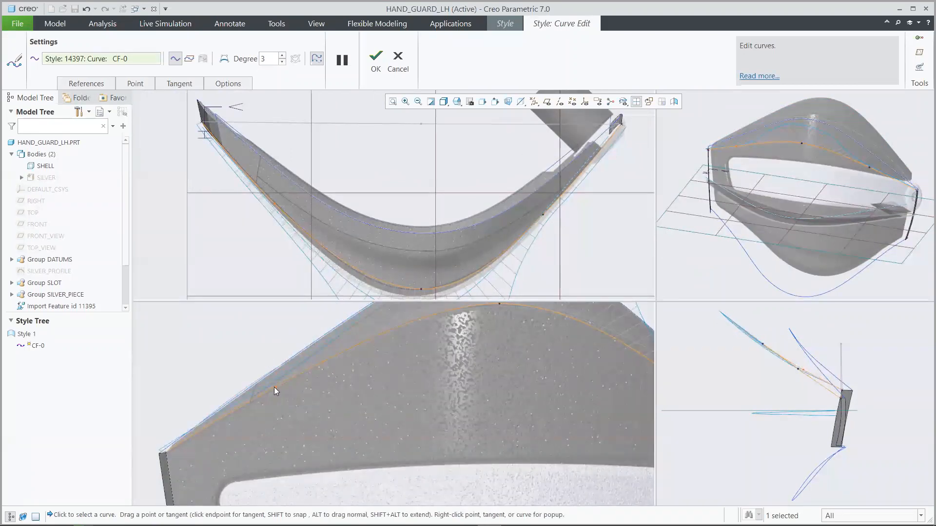
pyautogui.scroll(3, 262, 380)
pyautogui.scroll(-4, 490, 399)
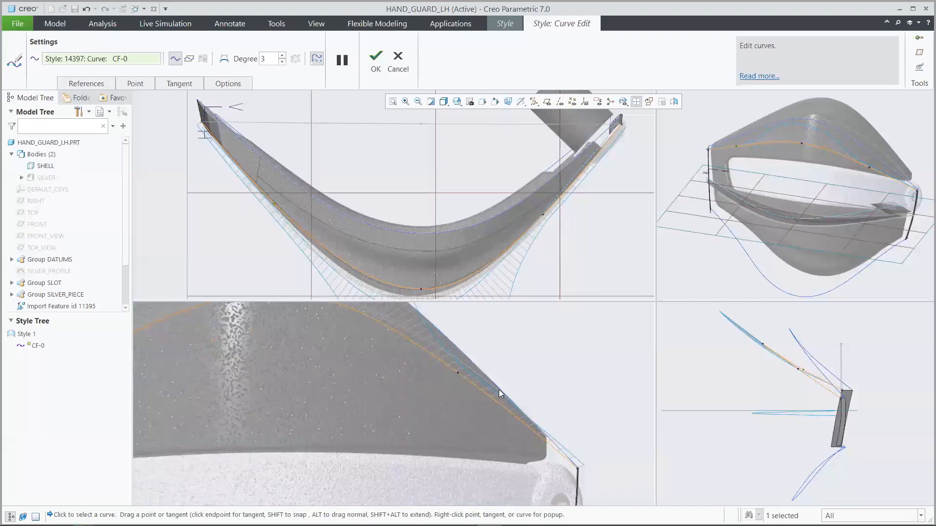
pyautogui.moveTo(459, 375); pyautogui.dragTo(461, 365)
pyautogui.scroll(4, 504, 414)
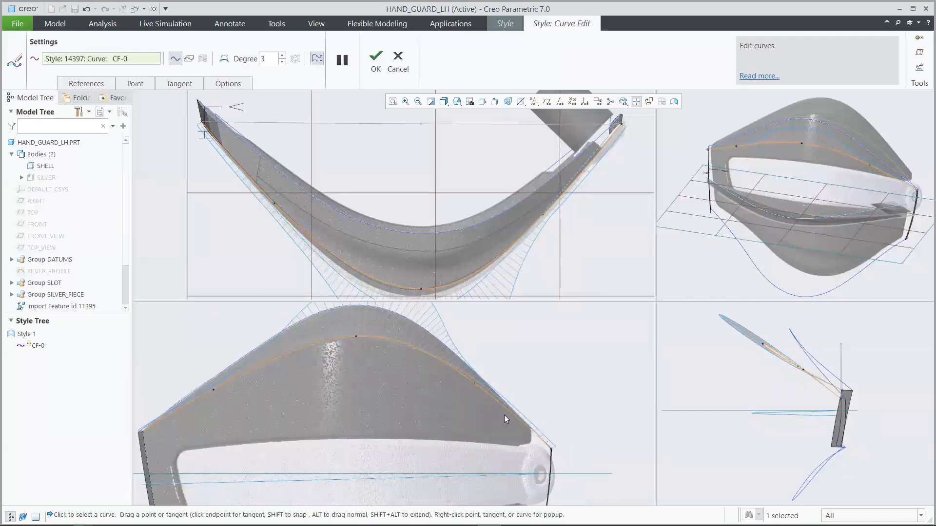
pyautogui.click(636, 101)
pyautogui.click(373, 58)
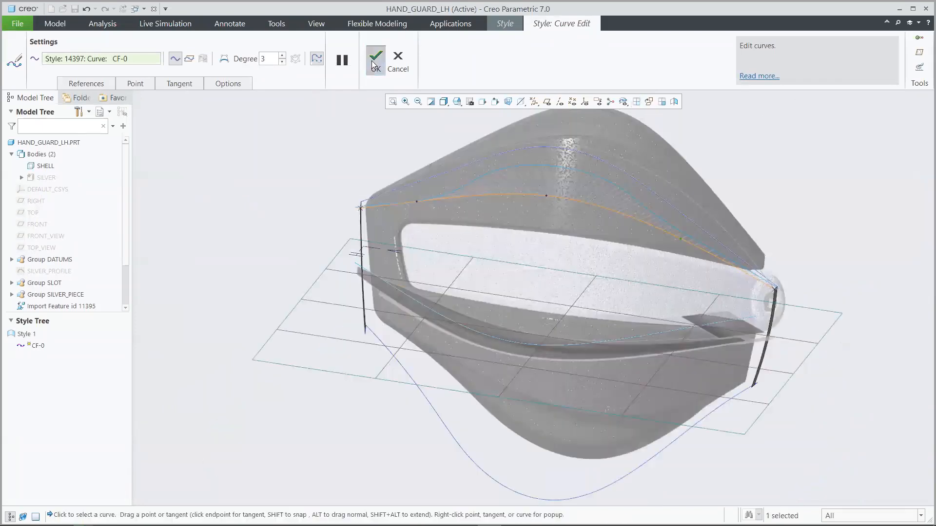
pyautogui.click(367, 69)
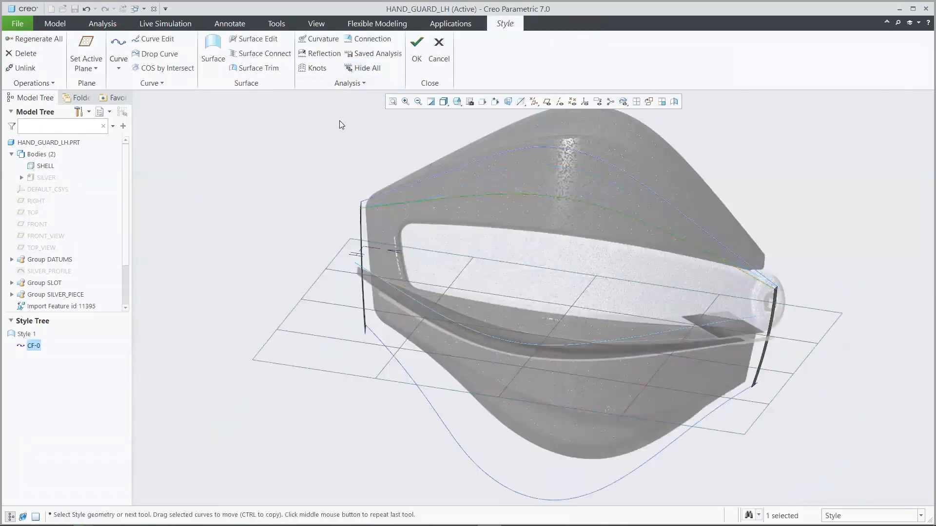
# Create a free style curve across the lower shell between the two side curves' lower ends, following the crease line in the front view
pyautogui.click(120, 48)
pyautogui.press('v')
pyautogui.press('f')
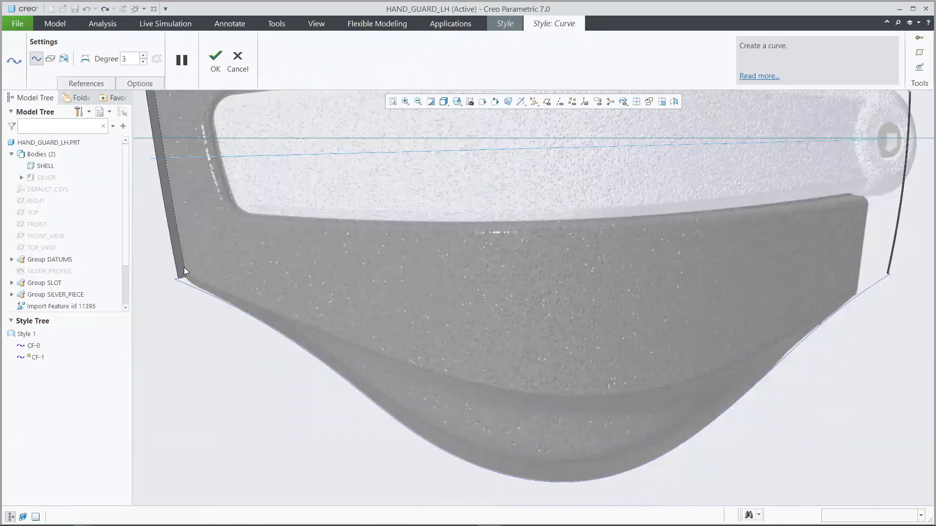
pyautogui.click(519, 391)
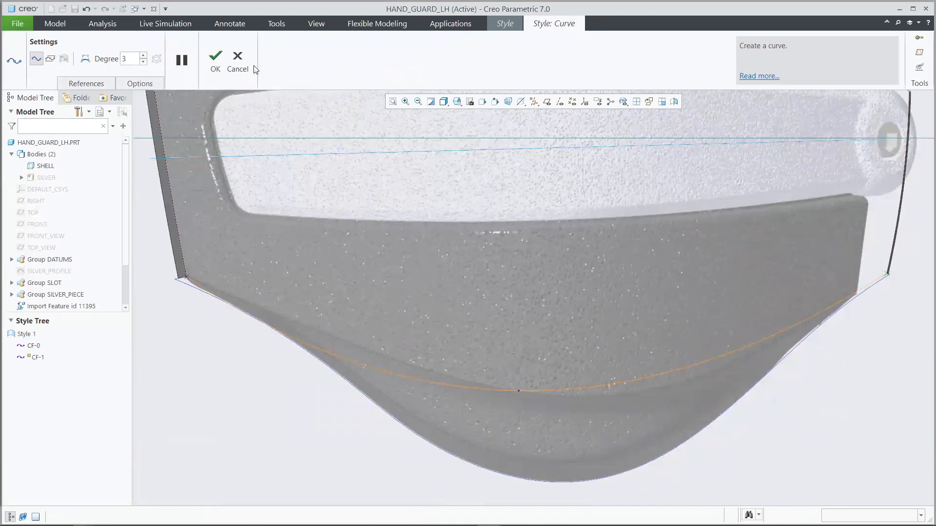
pyautogui.click(216, 58)
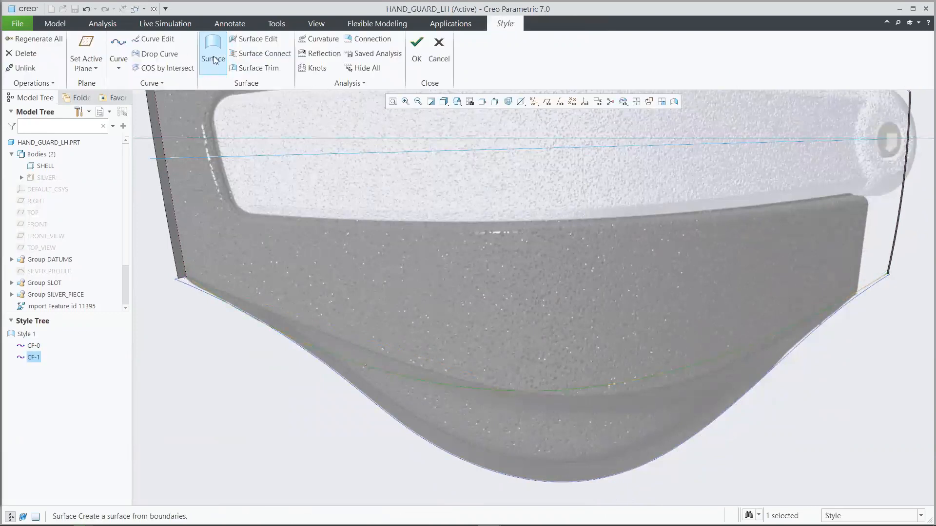
# Start editing the lower style curve with its curvature plot shown in the default orientation and four-view layout
pyautogui.click(157, 40)
pyautogui.click(919, 66)
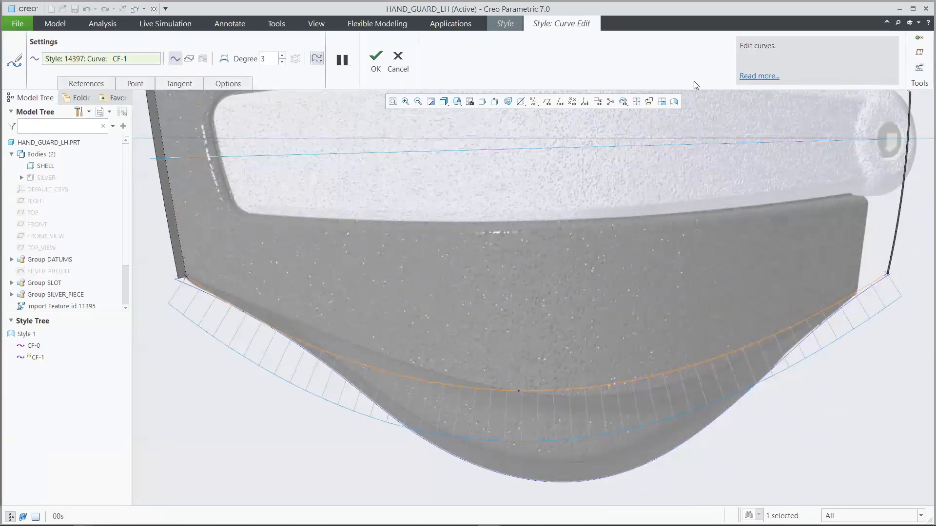
pyautogui.hotkey('ctrl', 'd')
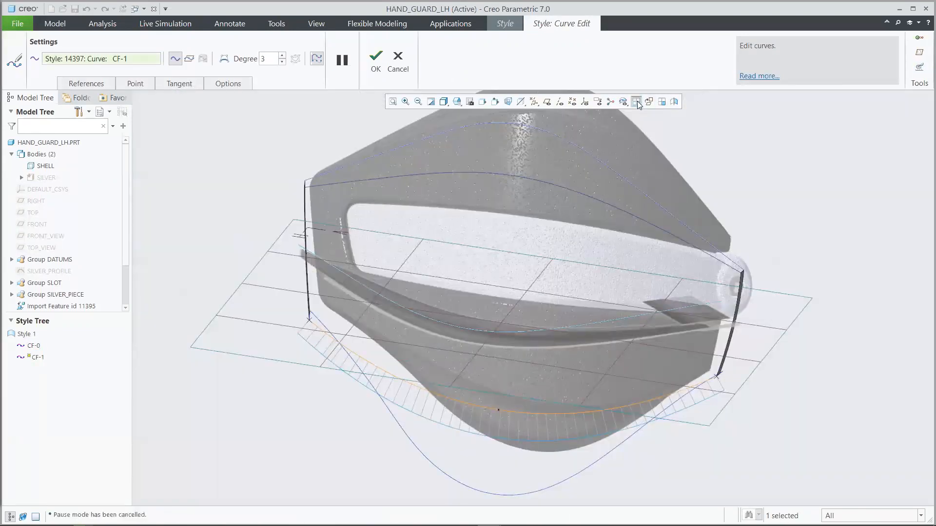
pyautogui.click(637, 102)
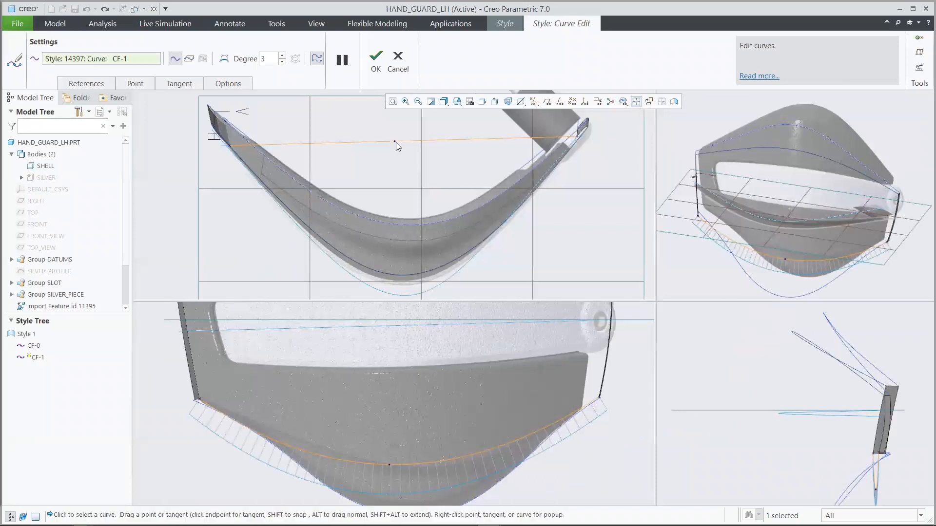
# In the top view, move the lower curve's middle point out to the shell's front edge, close to the upper curve
pyautogui.moveTo(394, 142); pyautogui.dragTo(384, 258)
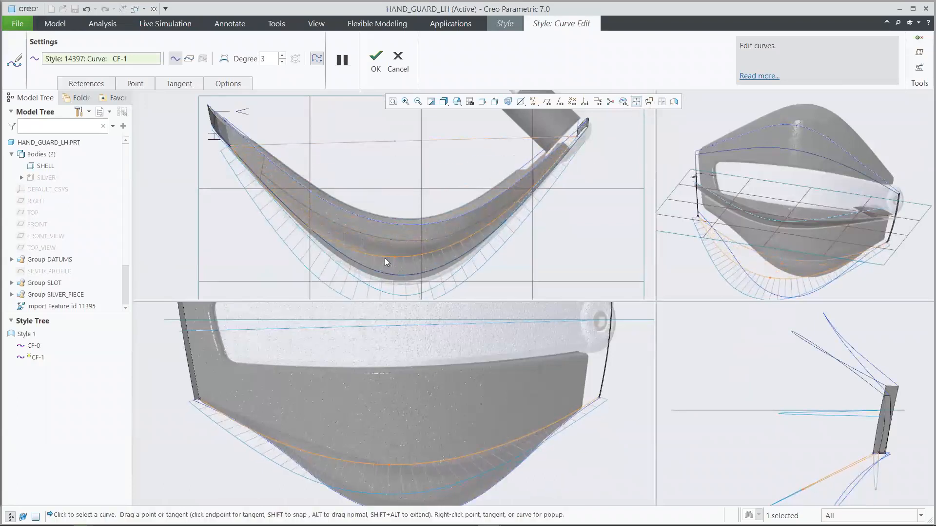
pyautogui.scroll(3, 399, 276)
pyautogui.moveTo(383, 221); pyautogui.dragTo(380, 267)
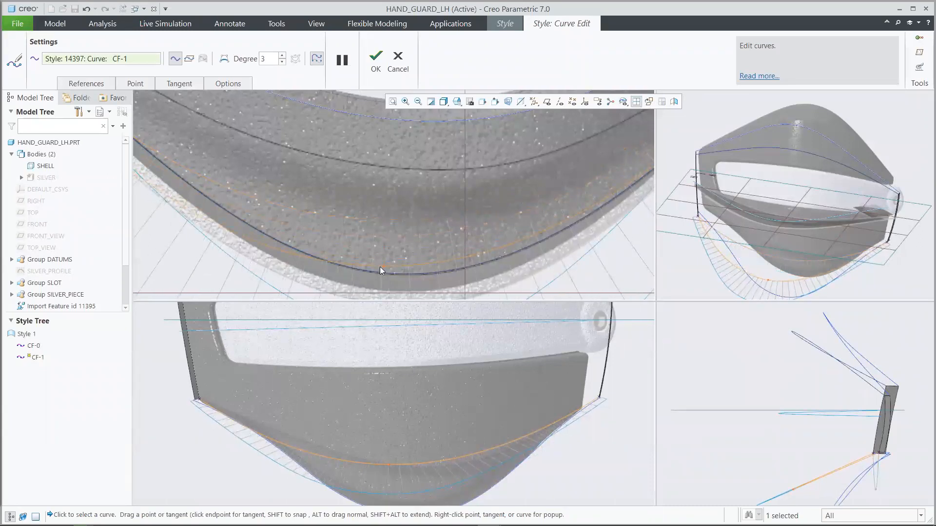
pyautogui.scroll(-3, 449, 262)
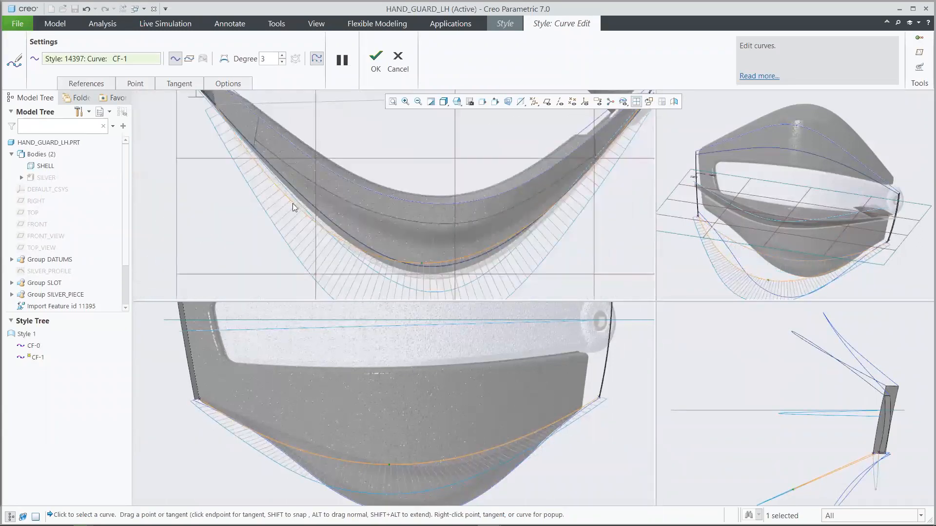
# Add a point on the left portion of the lower curve and move it onto the shell's edge in the top view
pyautogui.rightClick(291, 203)
pyautogui.click(323, 238)
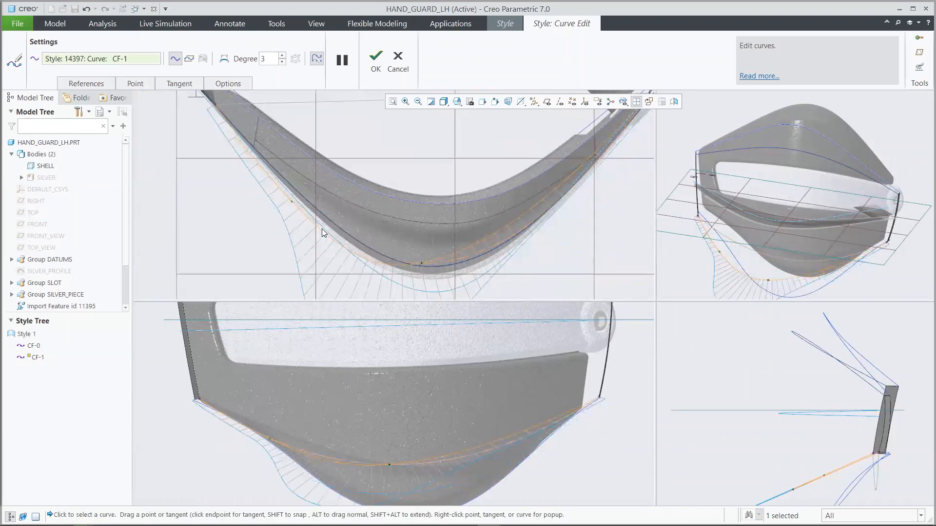
pyautogui.scroll(4, 292, 183)
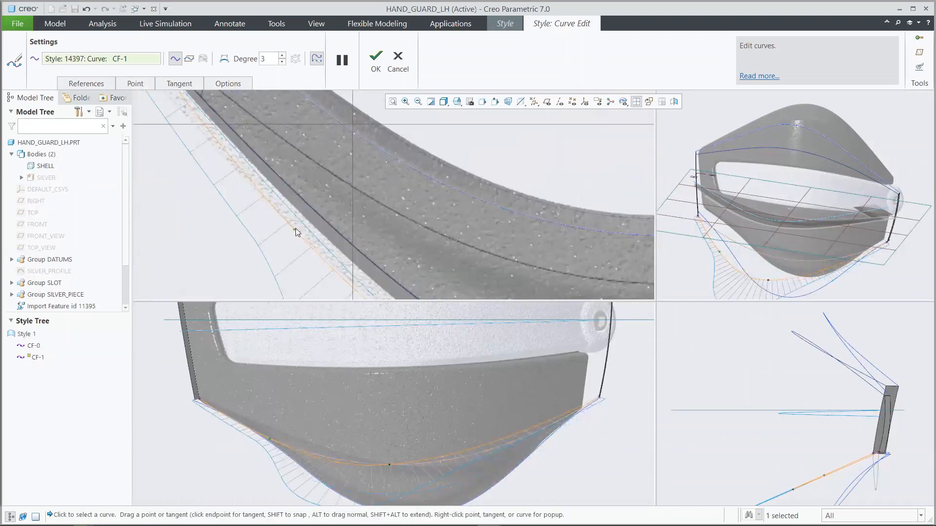
pyautogui.moveTo(294, 230); pyautogui.dragTo(302, 189)
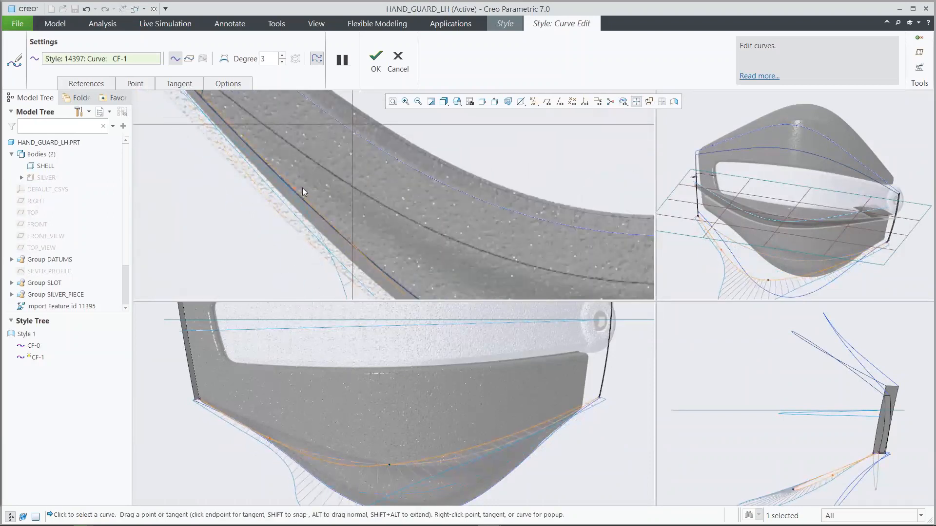
pyautogui.scroll(-5, 302, 188)
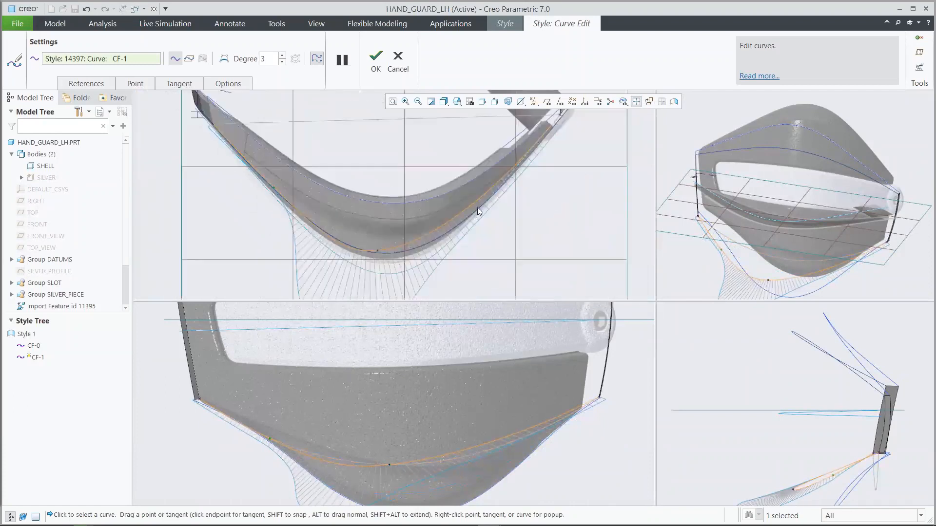
# Add a point on the right portion of the lower curve and move it onto the shell's edge in the top view
pyautogui.rightClick(489, 190)
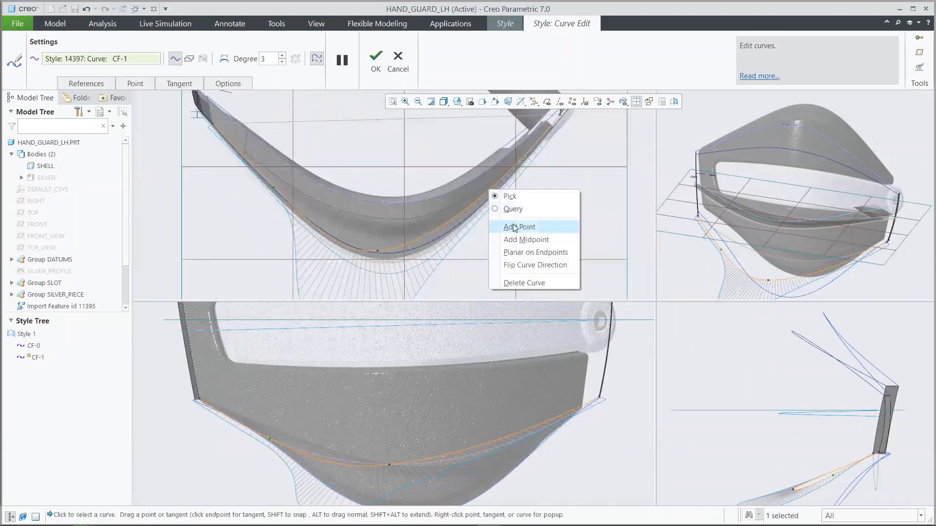
pyautogui.click(519, 225)
pyautogui.scroll(2, 509, 185)
pyautogui.scroll(2, 485, 203)
pyautogui.moveTo(472, 196); pyautogui.dragTo(473, 207)
pyautogui.scroll(1, 529, 224)
pyautogui.scroll(3, 528, 225)
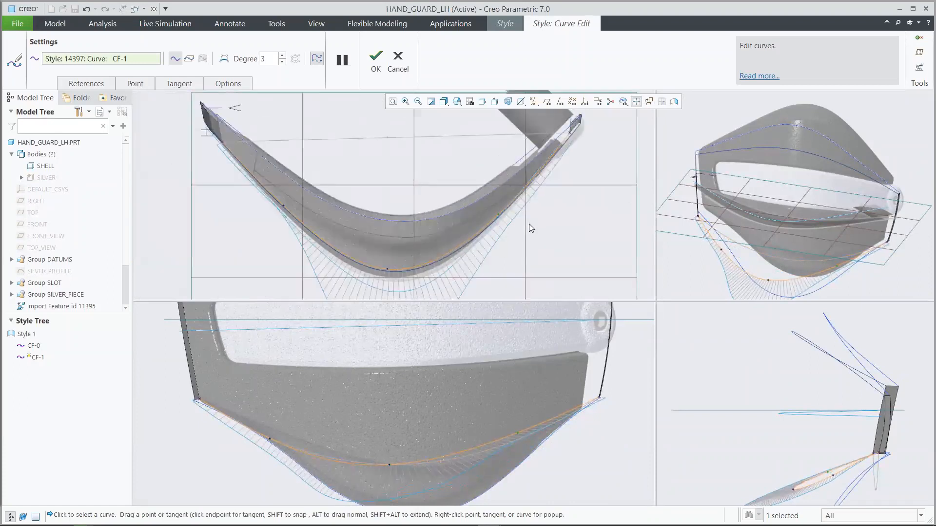
# In the front view, move the lower curve's two added points onto the image's crease line, restore the single view and accept the edit
pyautogui.scroll(-4, 525, 435)
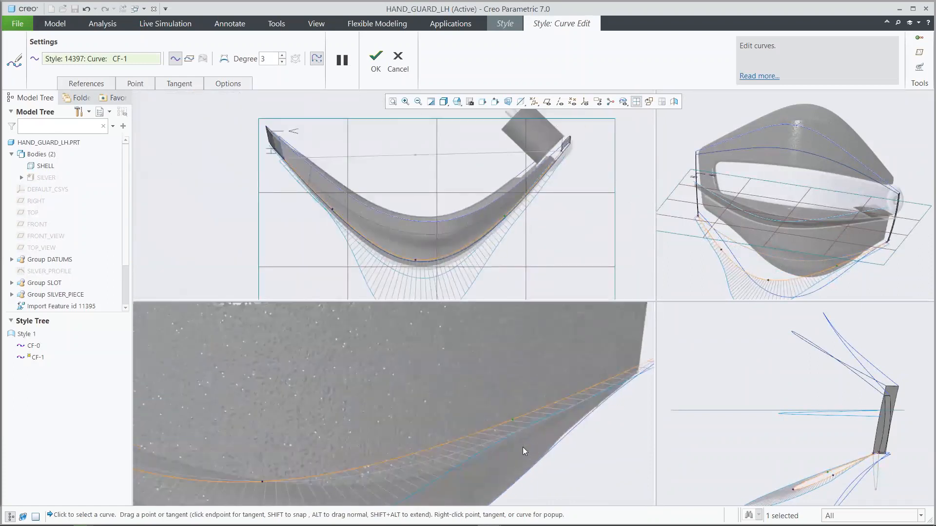
pyautogui.moveTo(507, 406); pyautogui.dragTo(522, 423)
pyautogui.scroll(5, 521, 423)
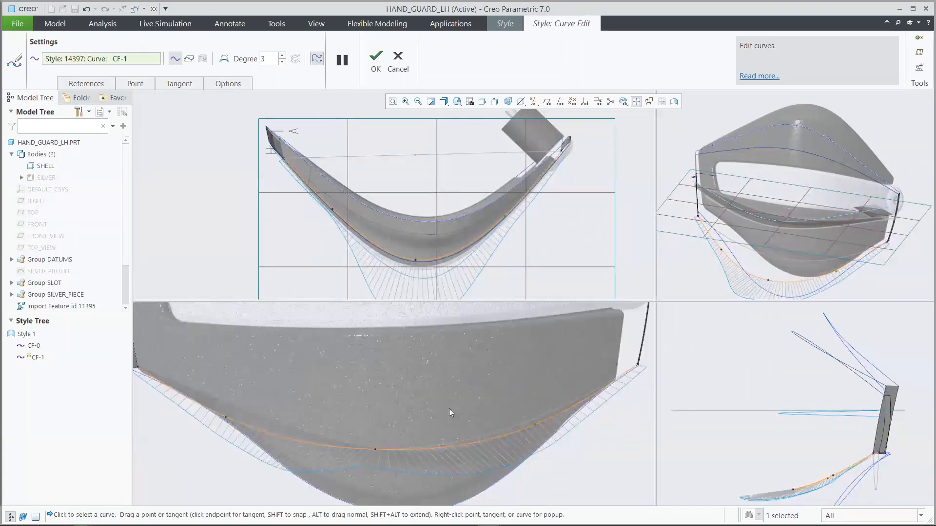
pyautogui.moveTo(227, 417); pyautogui.dragTo(227, 405)
pyautogui.scroll(3, 462, 422)
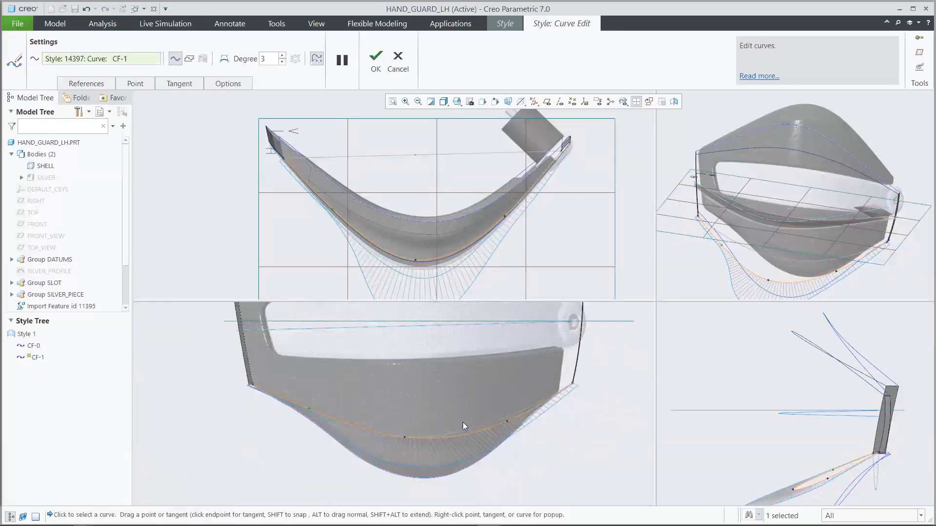
pyautogui.click(635, 103)
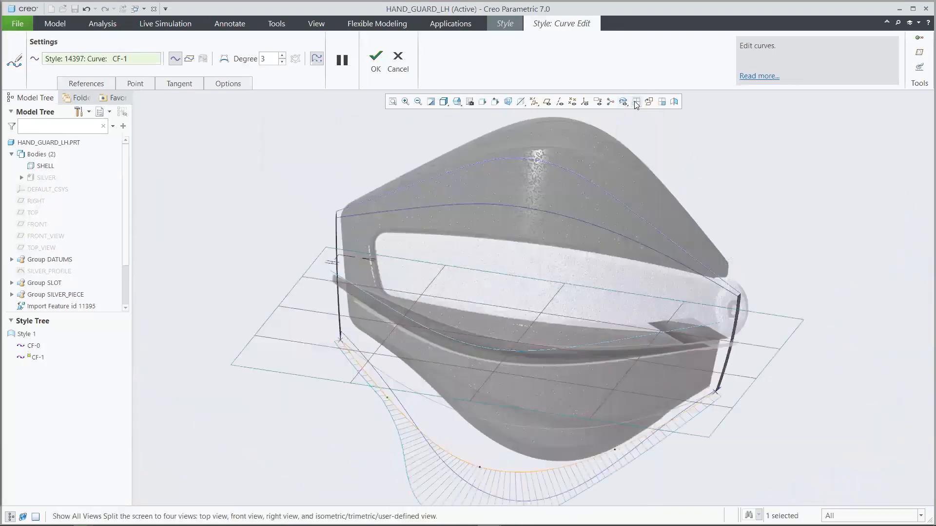
pyautogui.click(376, 61)
pyautogui.click(370, 67)
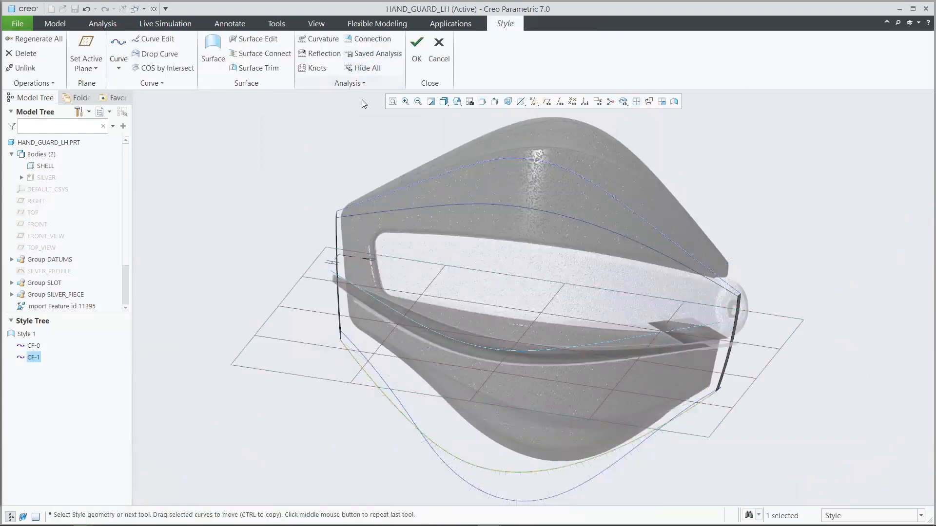
# Make the RIGHT datum the active plane and create a planar curve joining the upper and lower crease curves at the shell's middle
pyautogui.click(354, 125)
pyautogui.click(90, 44)
pyautogui.click(32, 202)
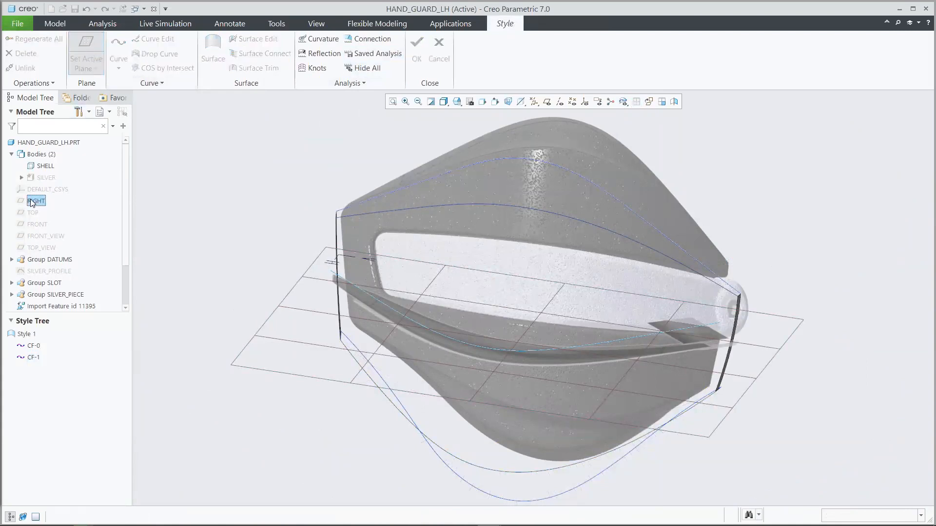
pyautogui.click(115, 48)
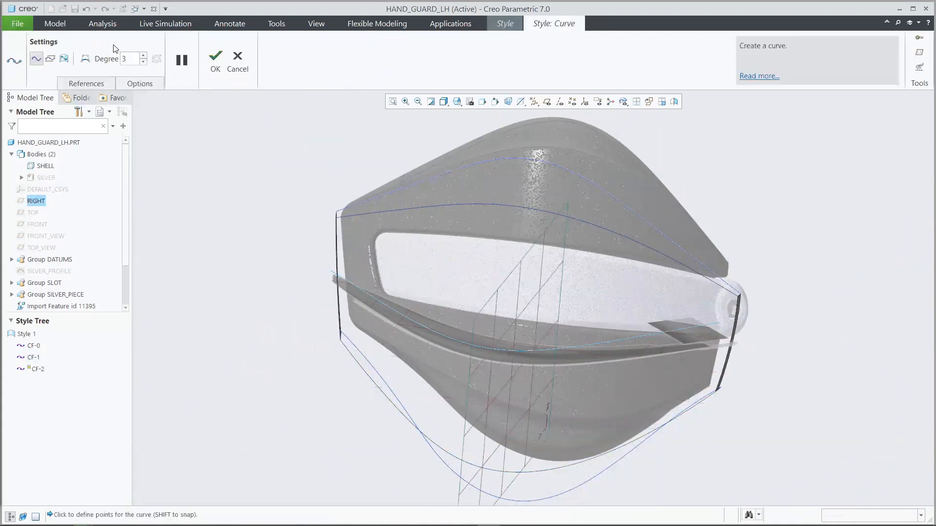
pyautogui.click(51, 60)
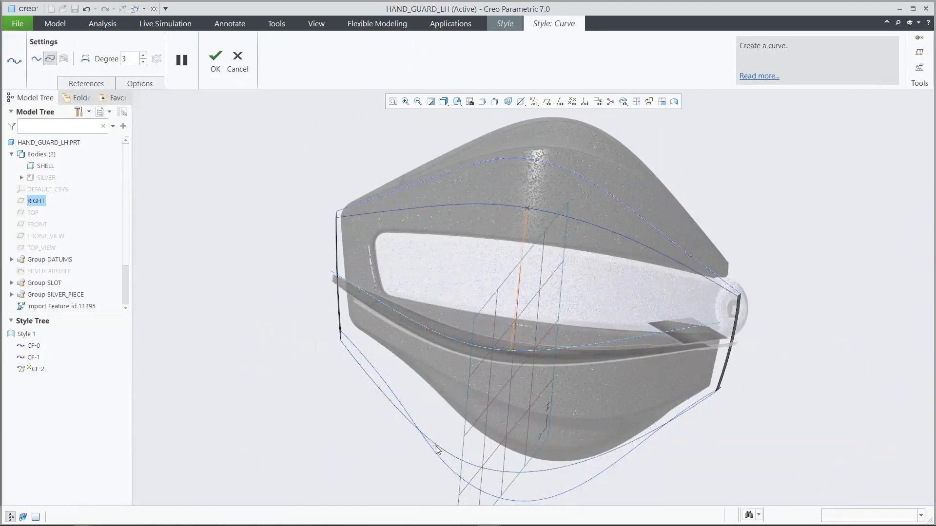
pyautogui.click(215, 61)
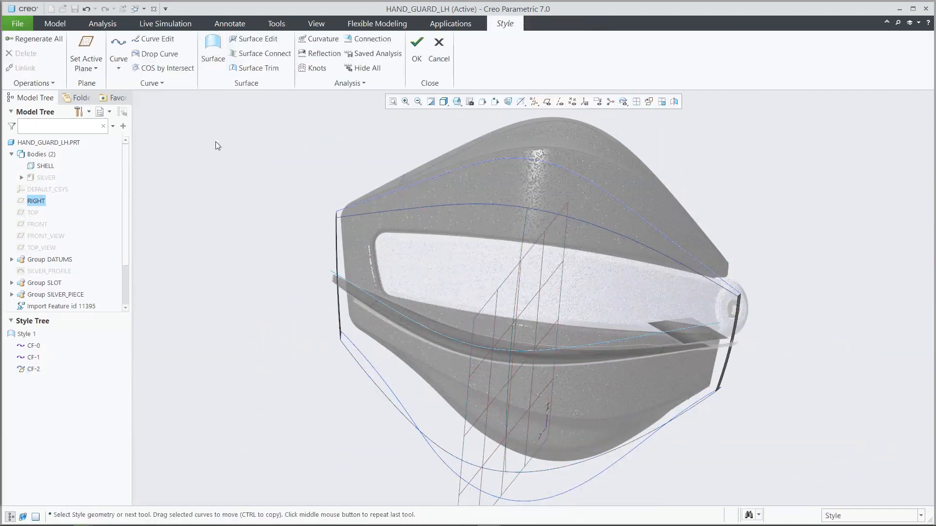
# Create a planar curve parallel to RIGHT across the left portion, joining the upper and lower crease curves through the middle datum curve
pyautogui.click(118, 45)
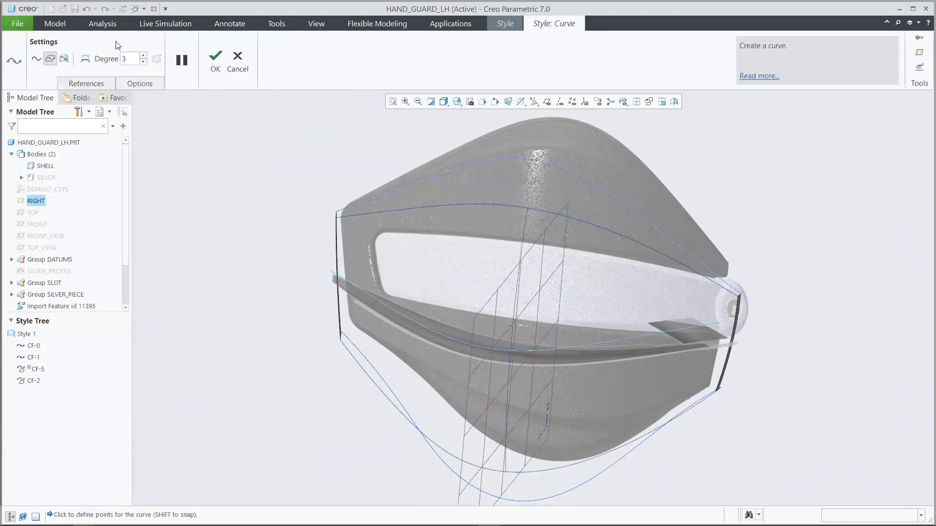
pyautogui.rightClick(188, 172)
pyautogui.click(210, 210)
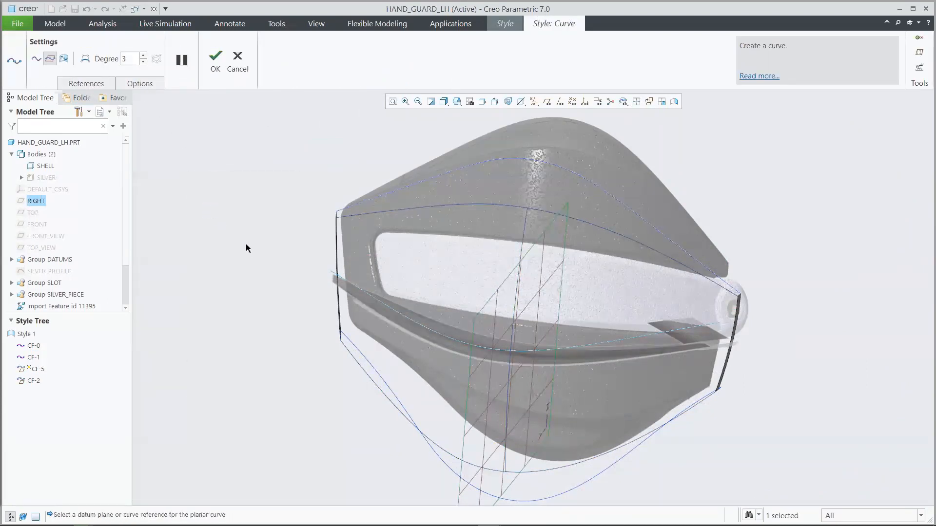
pyautogui.middleClick(431, 329)
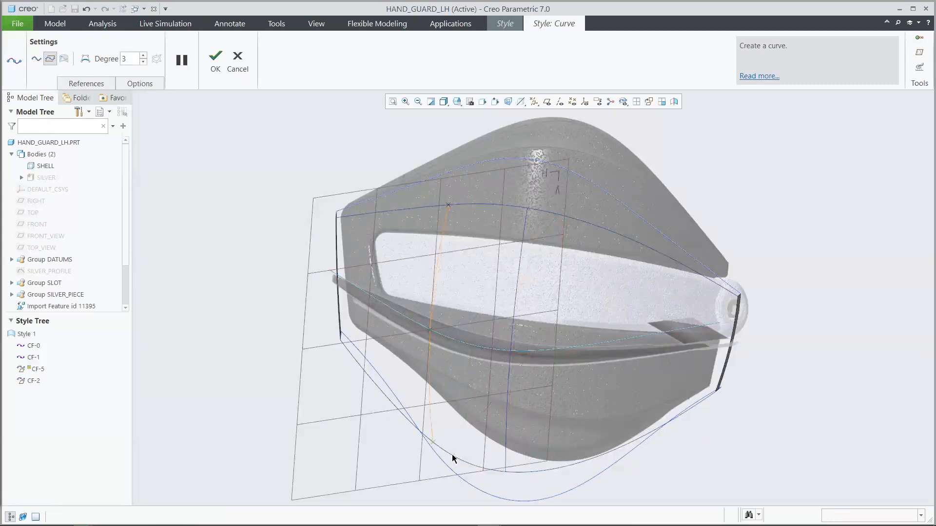
pyautogui.click(215, 61)
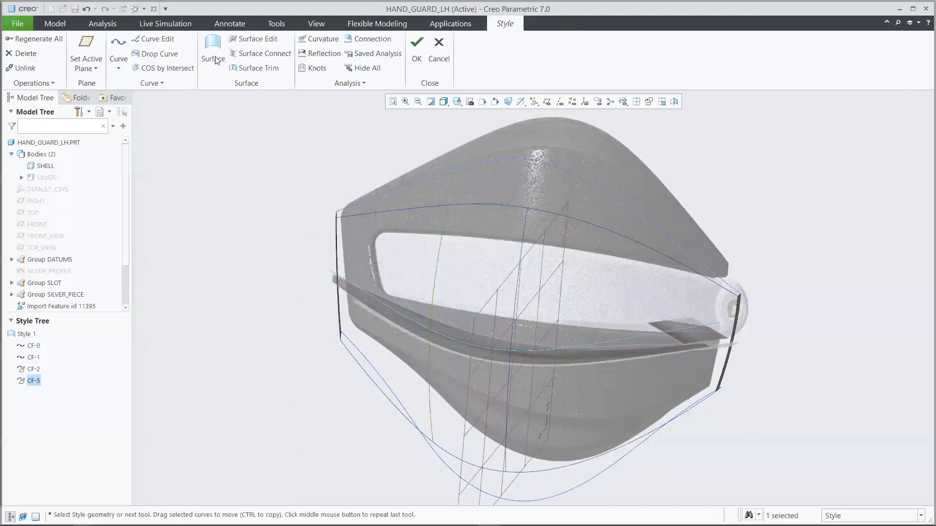
# Edit the left planar curve, shifting its plane further towards the shell's left end
pyautogui.click(158, 41)
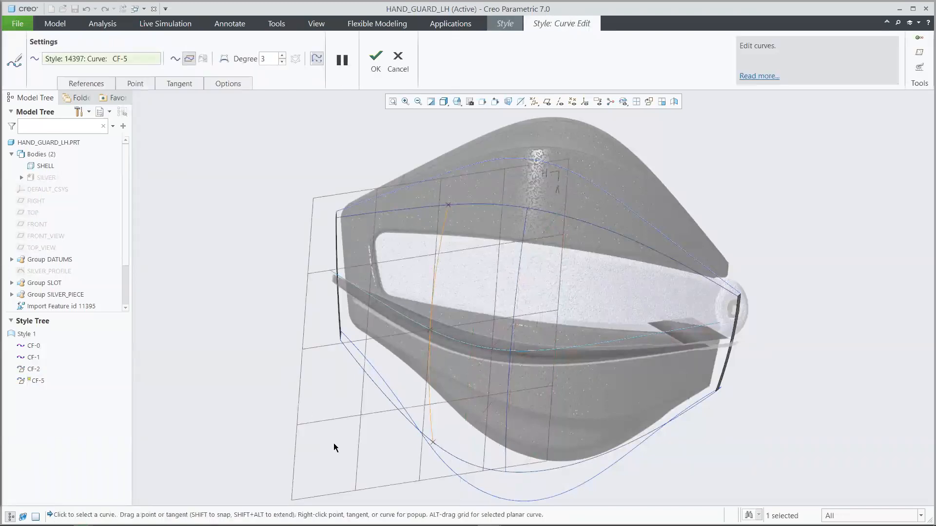
pyautogui.keyDown('alt'); pyautogui.moveTo(356, 481); pyautogui.dragTo(321, 439); pyautogui.keyUp('alt')
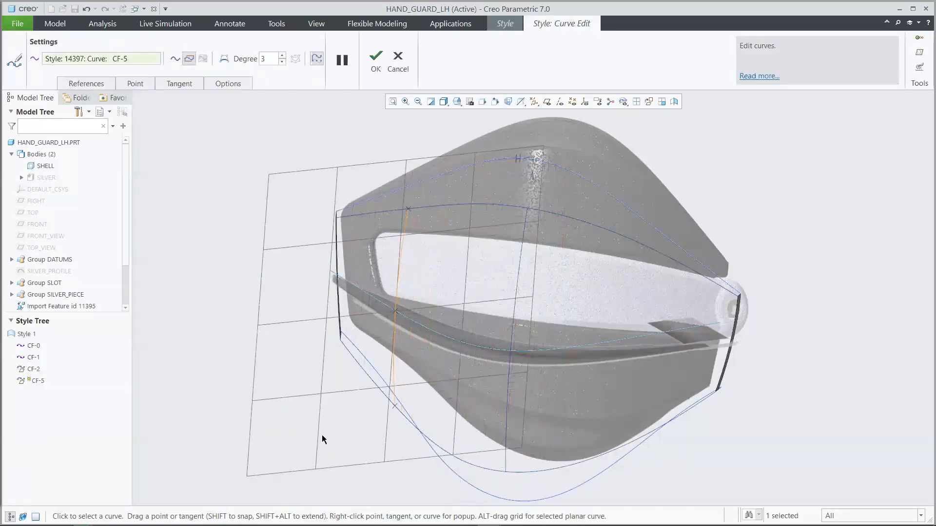
pyautogui.click(375, 60)
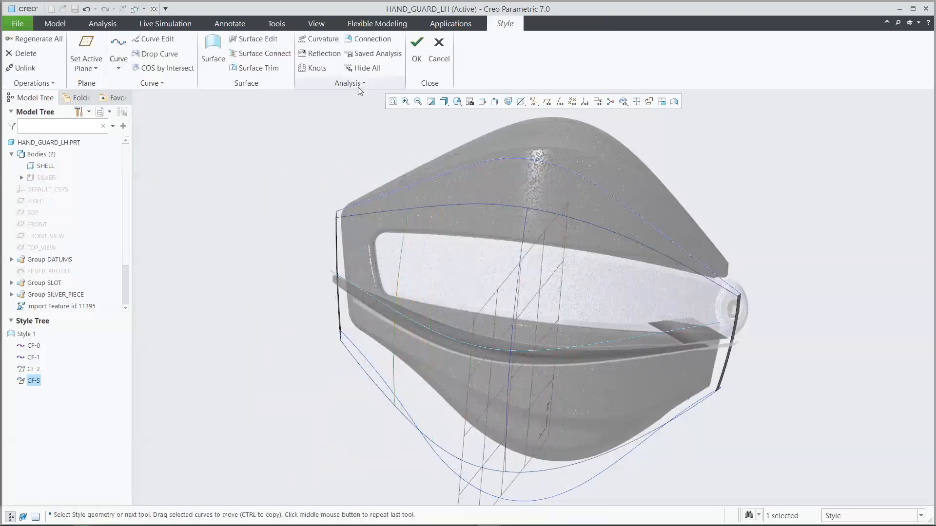
pyautogui.click(306, 142)
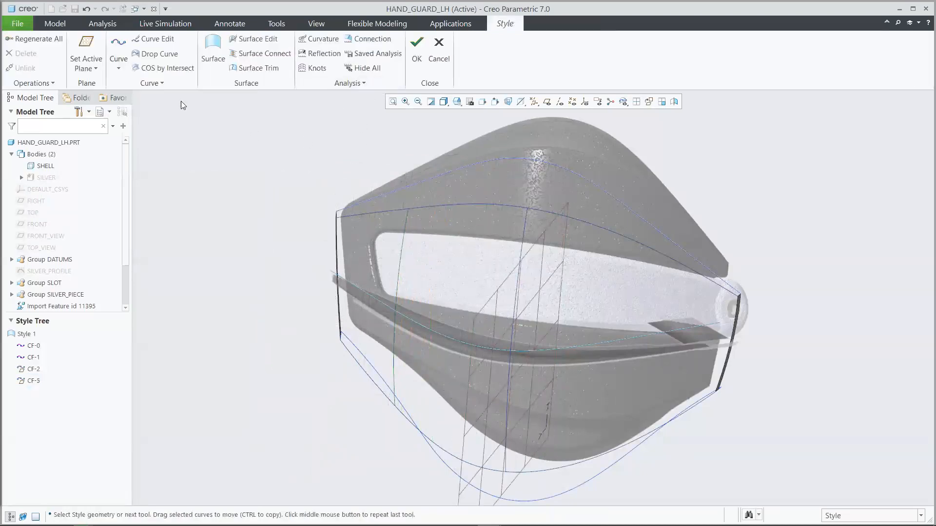
# Create a third planar curve parallel to RIGHT across the shell's right portion, snapped from the upper to the lower crease curve
pyautogui.click(119, 47)
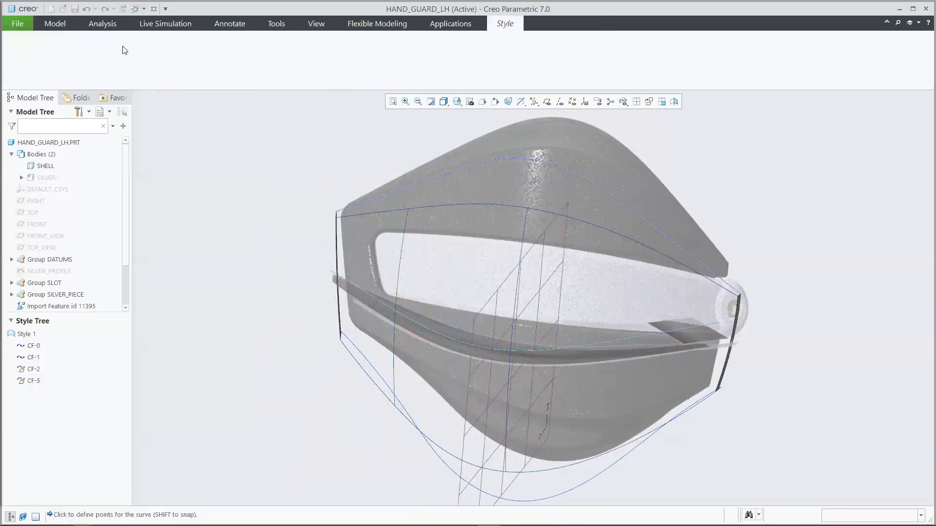
pyautogui.rightClick(203, 152)
pyautogui.click(238, 192)
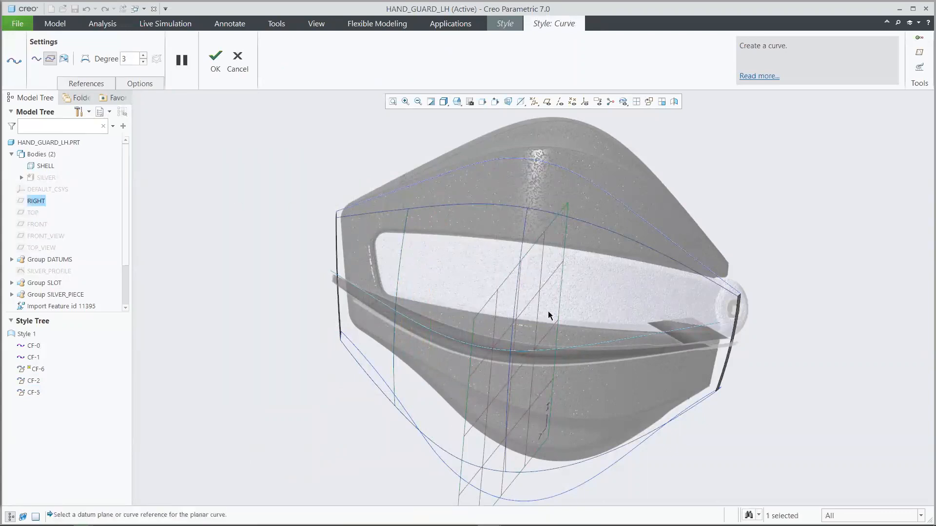
pyautogui.middleClick(650, 336)
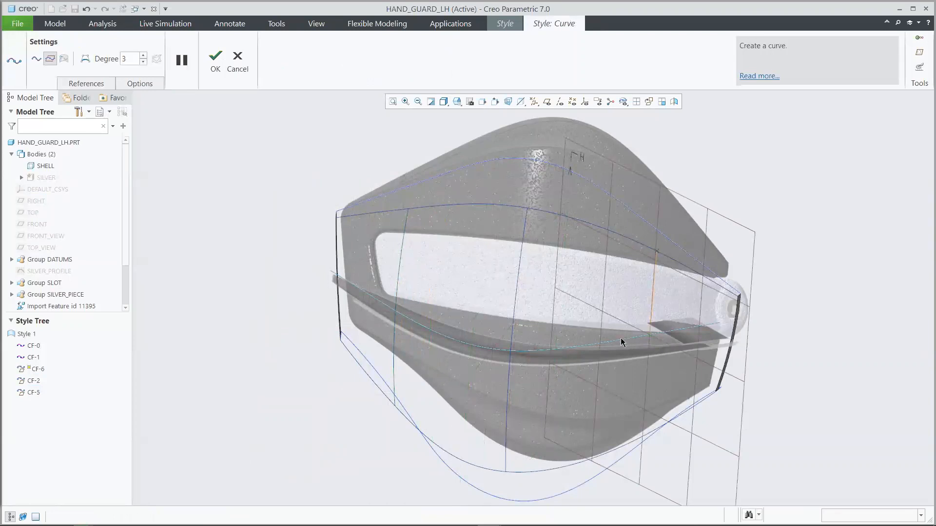
pyautogui.keyDown('shift'); pyautogui.click(617, 446); pyautogui.keyUp('shift')
pyautogui.click(215, 59)
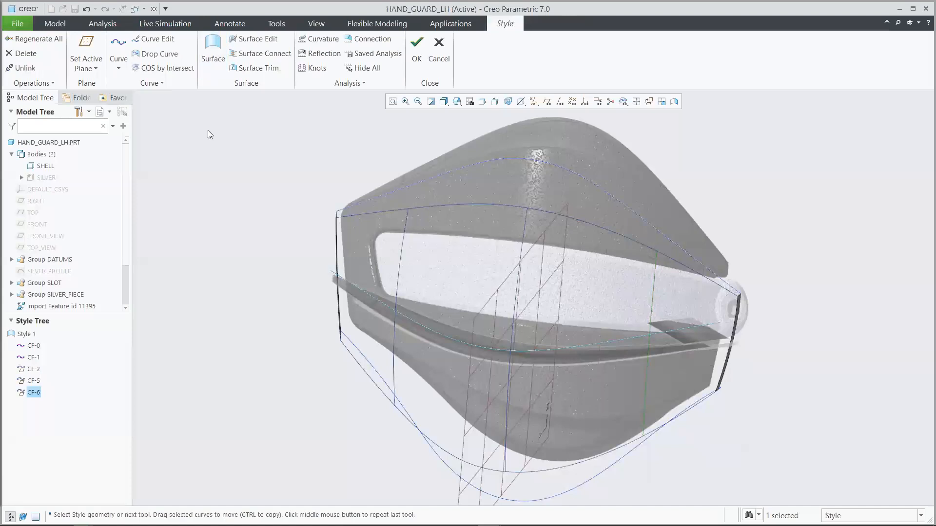
# Start a Style surface bounded by the upper and lower crease curves and the shell's two end edges
pyautogui.click(213, 51)
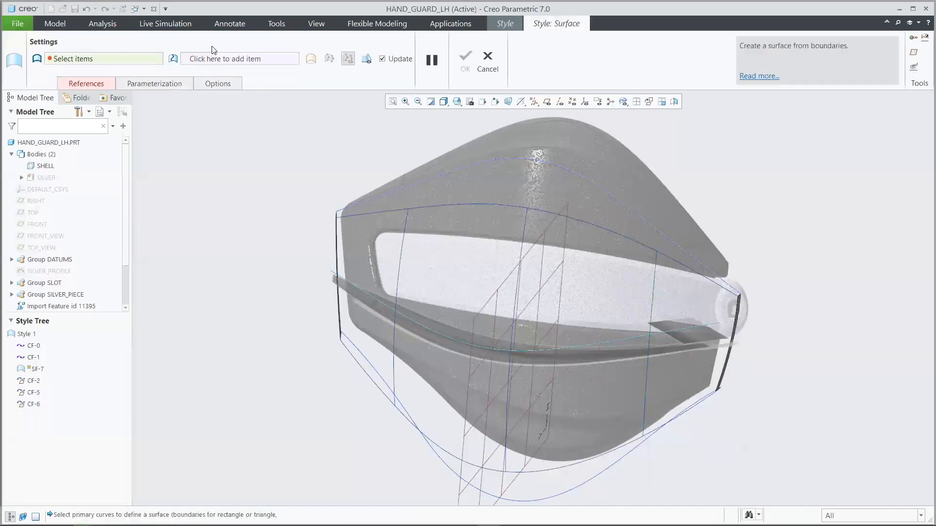
pyautogui.click(363, 212)
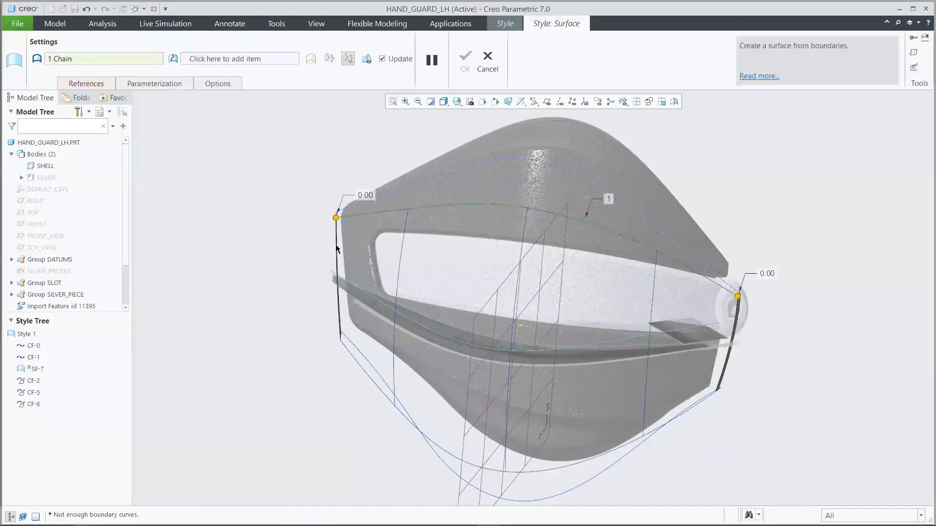
pyautogui.keyDown('ctrl'); pyautogui.click(336, 249); pyautogui.keyUp('ctrl')
pyautogui.keyDown('ctrl'); pyautogui.click(347, 352); pyautogui.keyUp('ctrl')
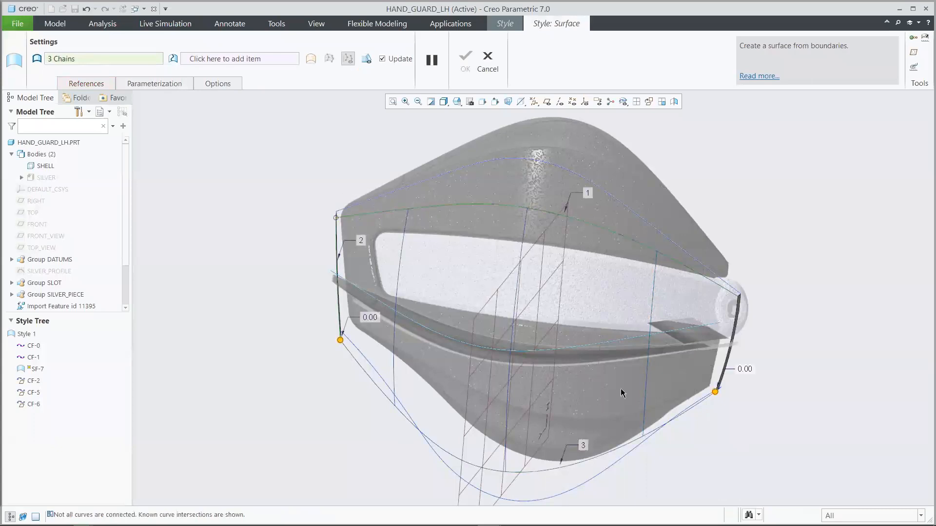
pyautogui.keyDown('ctrl'); pyautogui.click(729, 360); pyautogui.keyUp('ctrl')
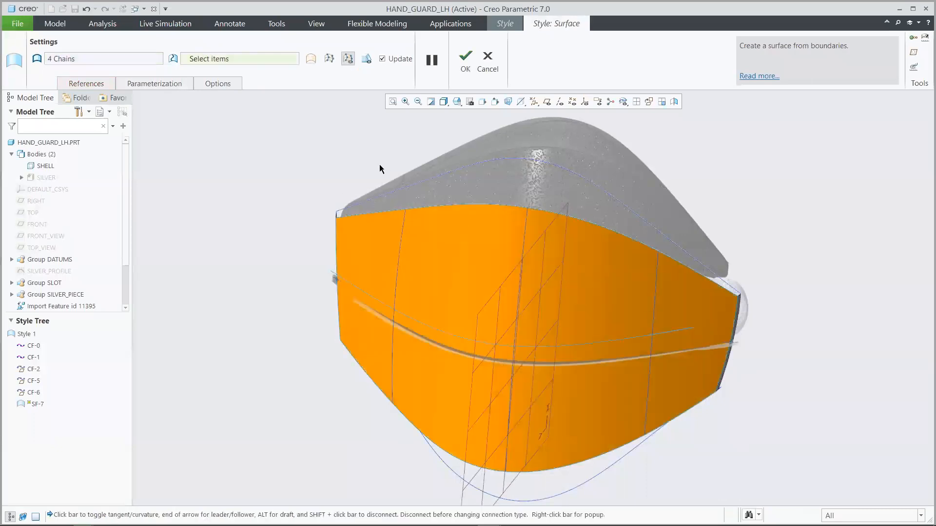
# Add the left, middle and right planar curves as the surface's internal curves and accept the front surface
pyautogui.click(242, 59)
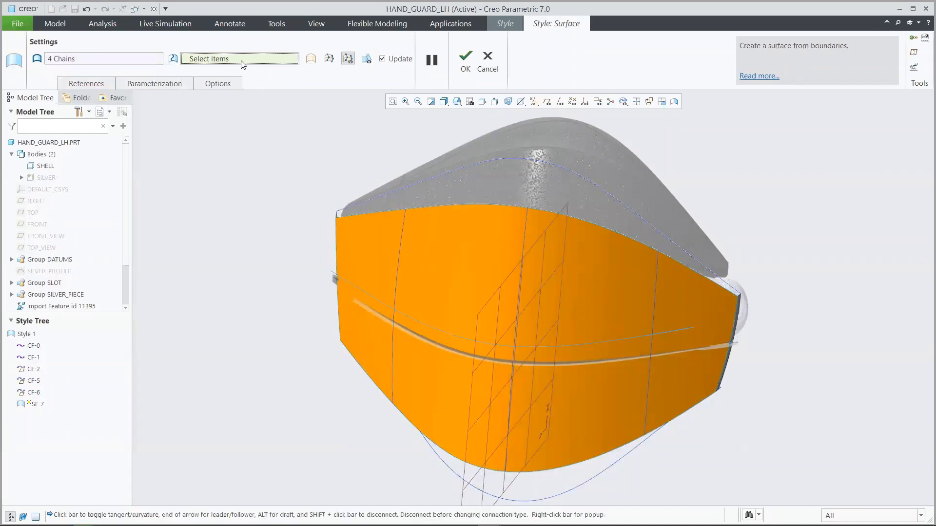
pyautogui.click(399, 264)
pyautogui.keyDown('ctrl'); pyautogui.click(520, 289); pyautogui.keyUp('ctrl')
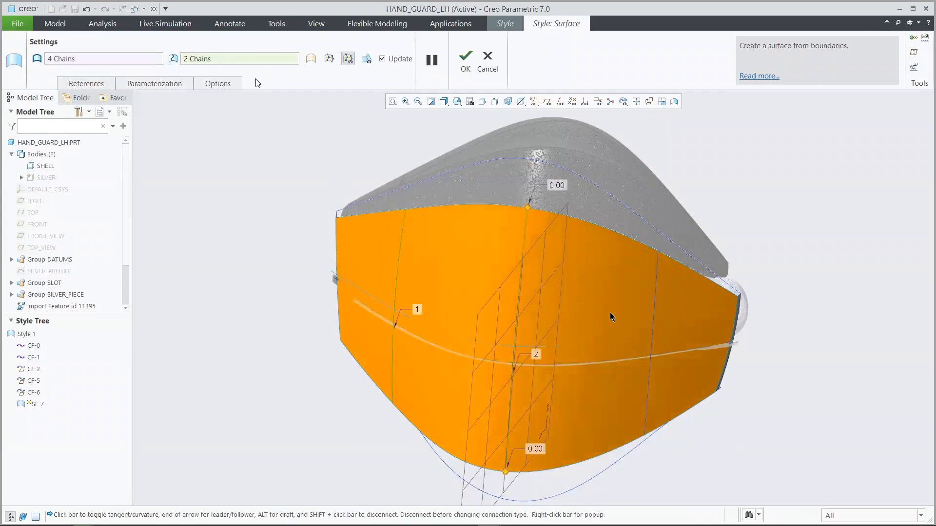
pyautogui.keyDown('ctrl'); pyautogui.click(653, 322); pyautogui.keyUp('ctrl')
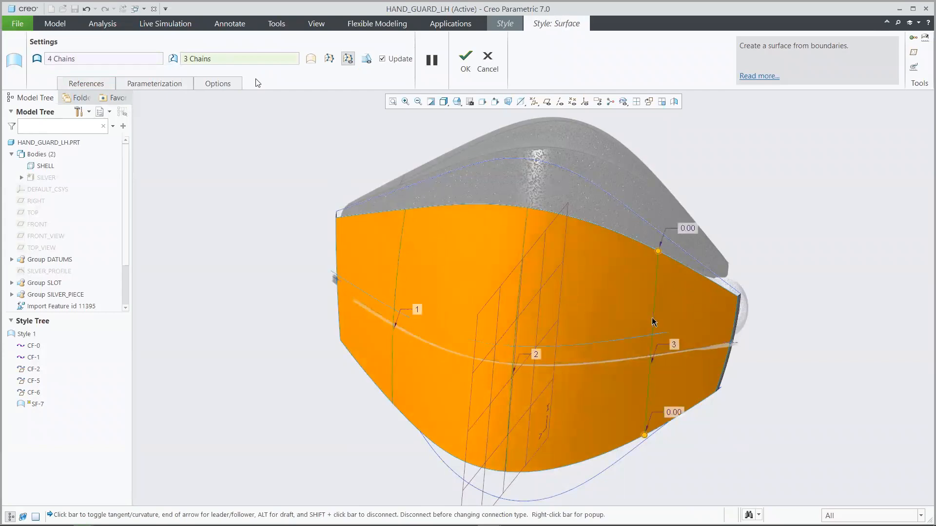
pyautogui.click(466, 59)
pyautogui.click(330, 129)
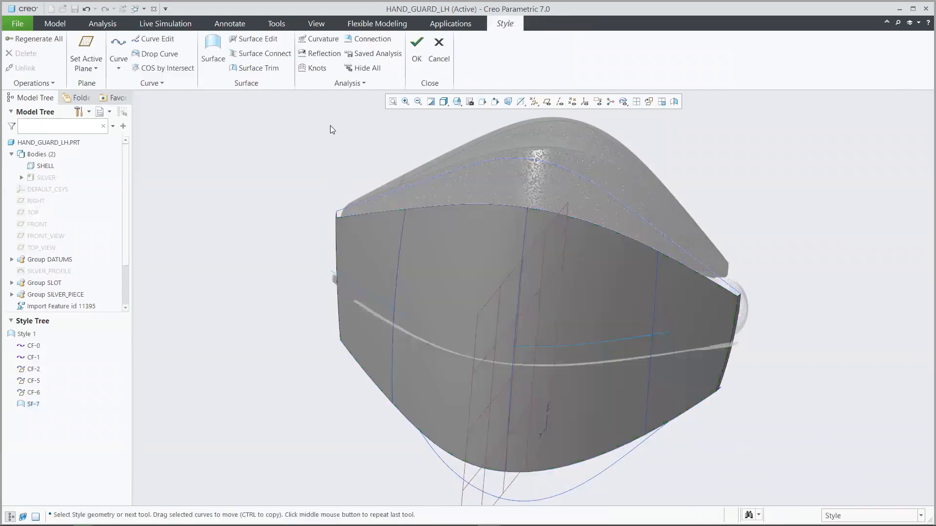
# Create a free curve near the shell's left end, snapped from the upper crease curve to the outer top curve
pyautogui.hotkey('ctrl', 'd')
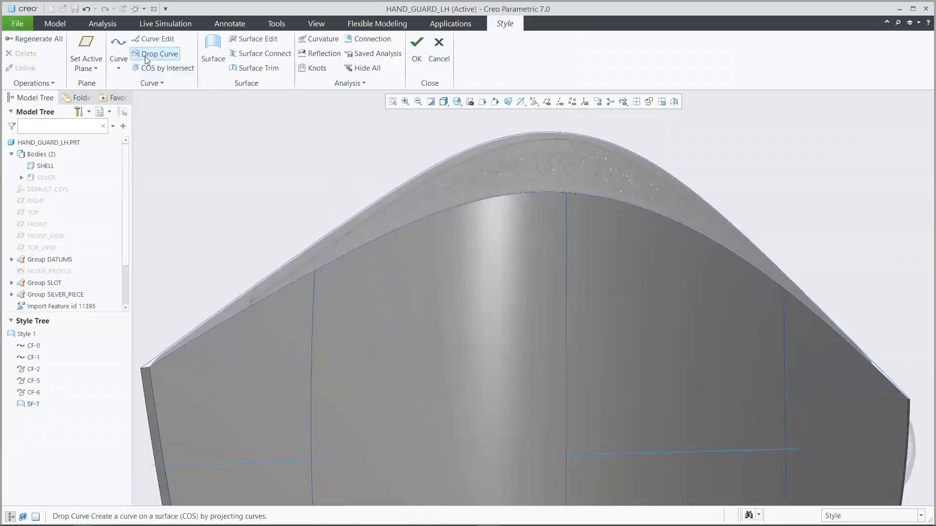
pyautogui.click(118, 48)
pyautogui.click(37, 60)
pyautogui.click(249, 306)
pyautogui.click(252, 286)
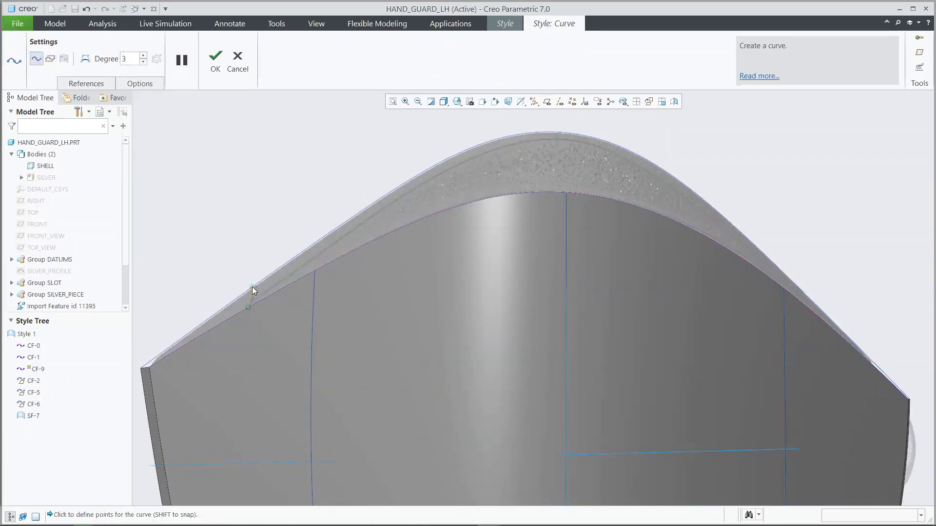
pyautogui.click(216, 61)
# Create a matching free curve near the shell's right end between the upper crease curve and the outer top curve
pyautogui.click(123, 47)
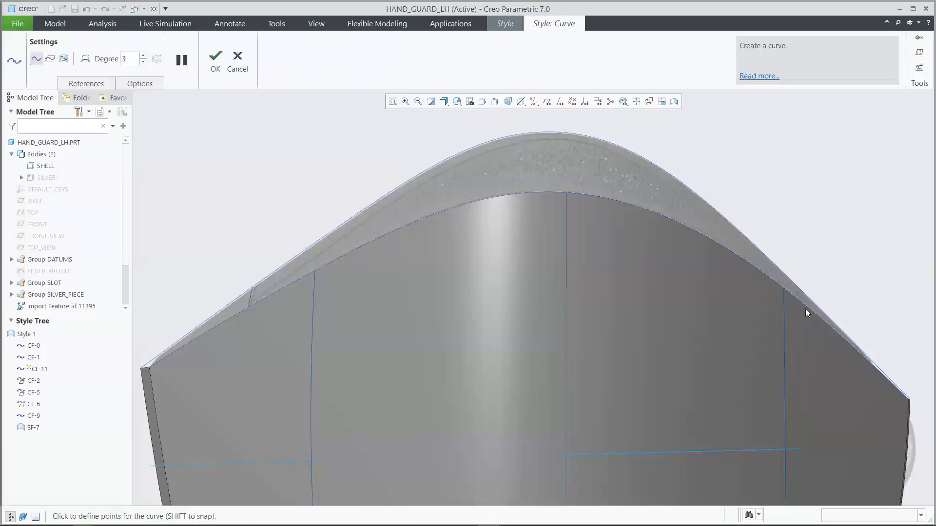
pyautogui.click(806, 296)
pyautogui.click(216, 61)
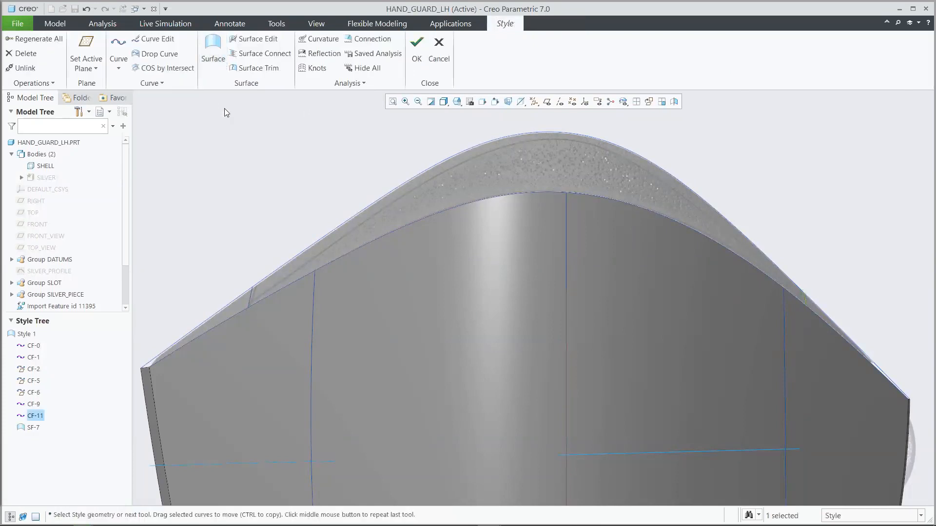
pyautogui.click(229, 127)
# Create the upper left corner surface from the outer top curve, left end edge, front surface's upper edge and short left free curve
pyautogui.hotkey('ctrl', 'd')
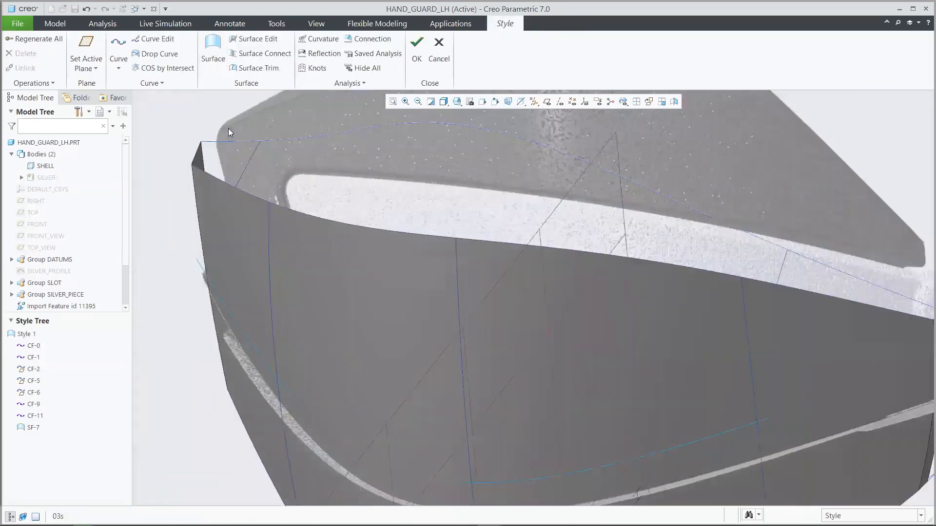
pyautogui.click(213, 51)
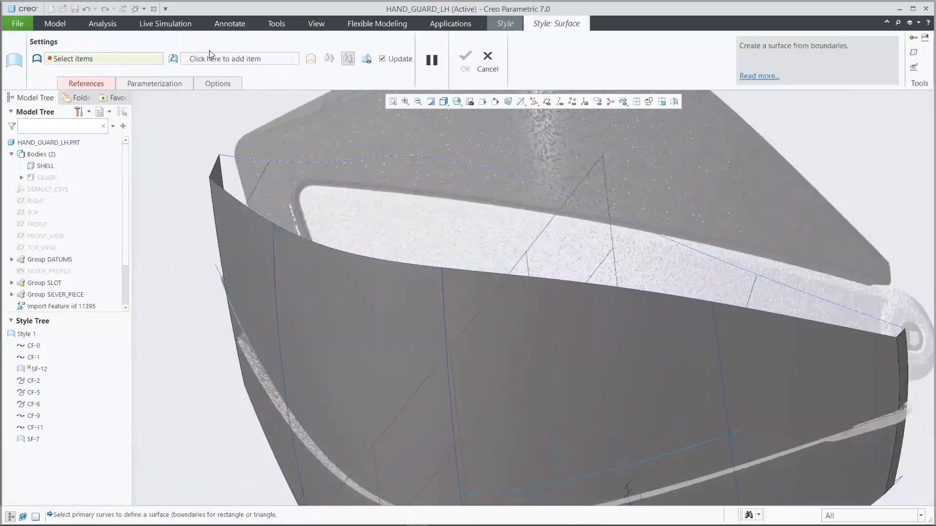
pyautogui.click(231, 162)
pyautogui.keyDown('ctrl'); pyautogui.click(217, 167); pyautogui.keyUp('ctrl')
pyautogui.keyDown('ctrl'); pyautogui.click(227, 191); pyautogui.keyUp('ctrl')
pyautogui.keyDown('ctrl'); pyautogui.click(258, 184); pyautogui.keyUp('ctrl')
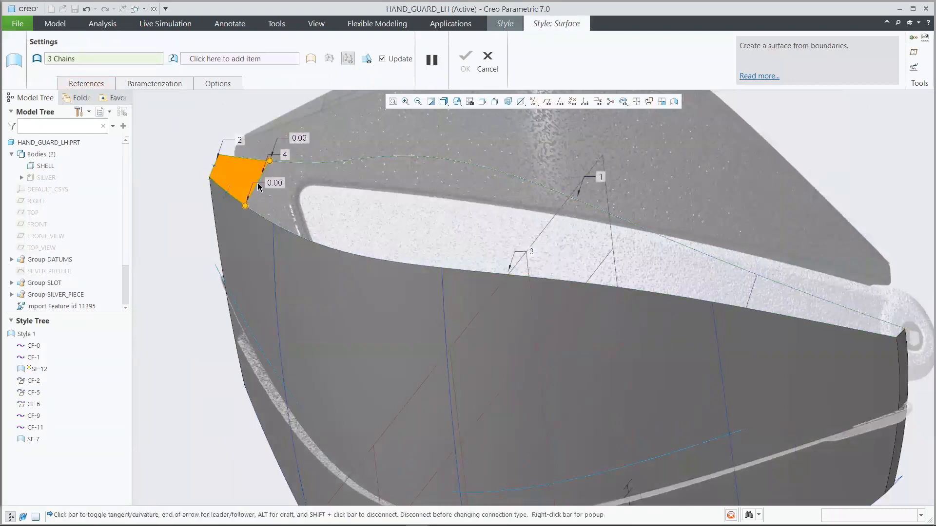
pyautogui.click(466, 60)
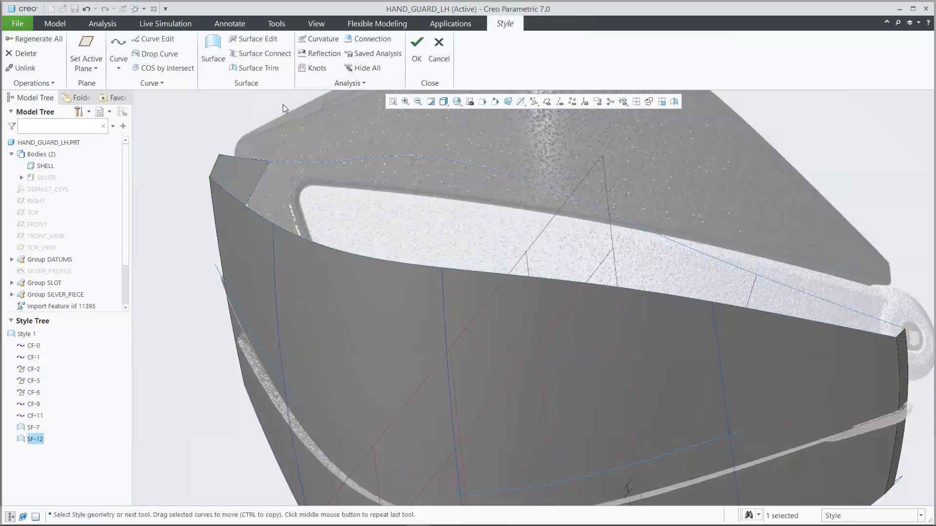
# Create the upper right corner surface from the front surface's upper edge, right end edge, outer top curve and short right free curve
pyautogui.click(215, 51)
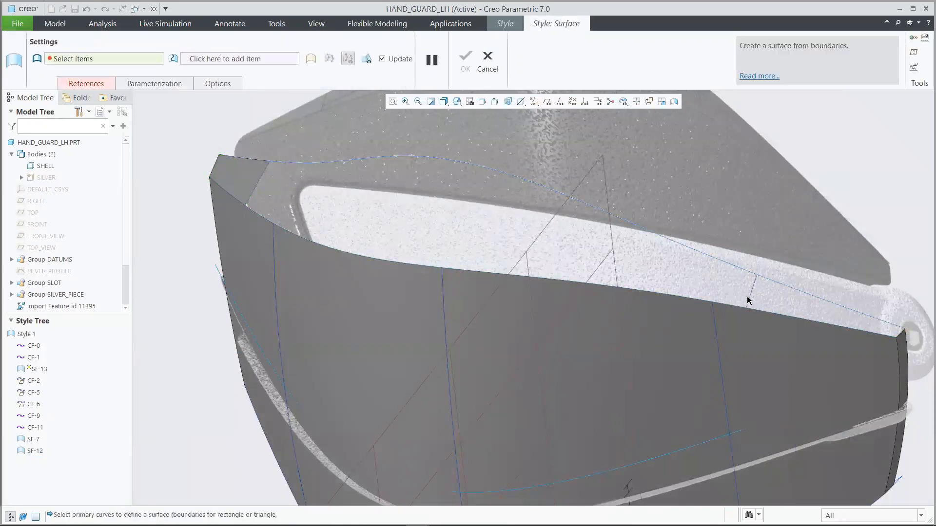
pyautogui.click(766, 315)
pyautogui.keyDown('ctrl'); pyautogui.click(903, 336); pyautogui.keyUp('ctrl')
pyautogui.keyDown('ctrl'); pyautogui.click(880, 320); pyautogui.keyUp('ctrl')
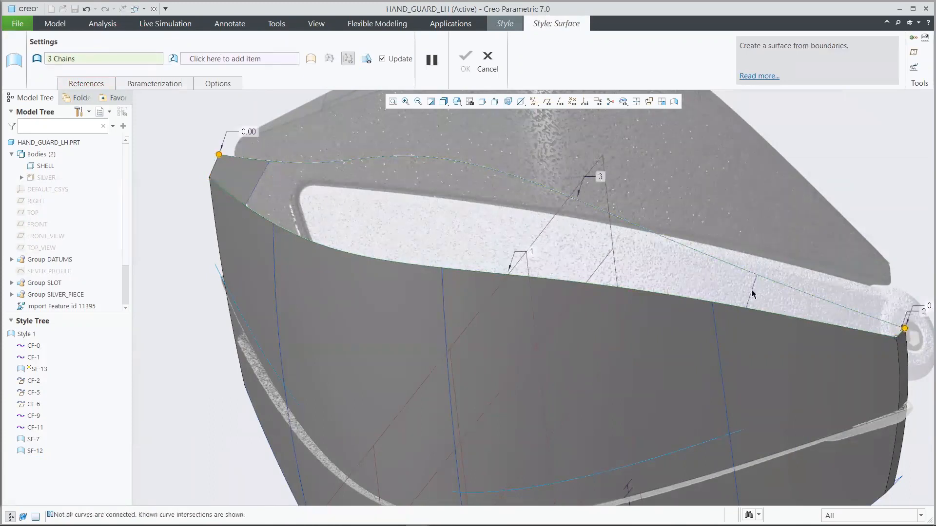
pyautogui.click(466, 61)
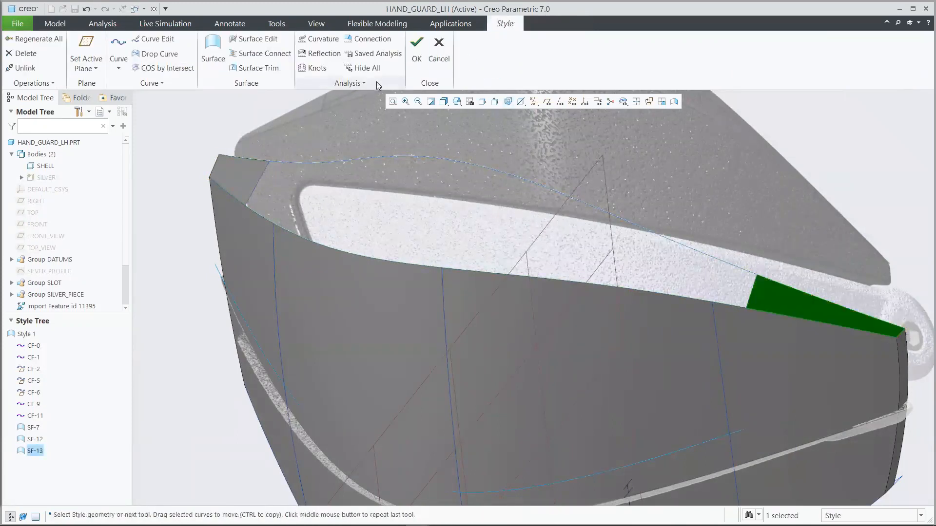
# Create a three-point free curve from the short left free curve over the middle of the top reference band to the short right free curve
pyautogui.click(200, 110)
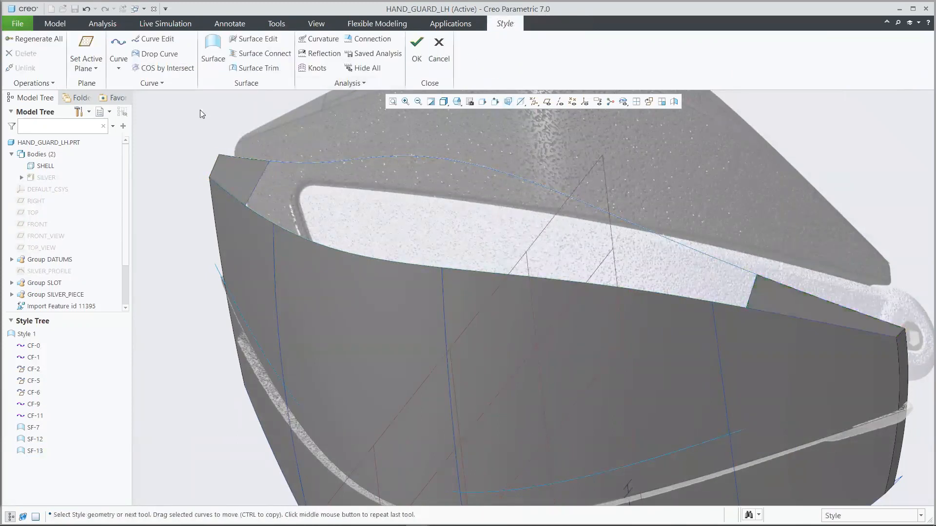
pyautogui.click(118, 48)
pyautogui.press('0')
pyautogui.press('2')
pyautogui.press('c')
pyautogui.press('f')
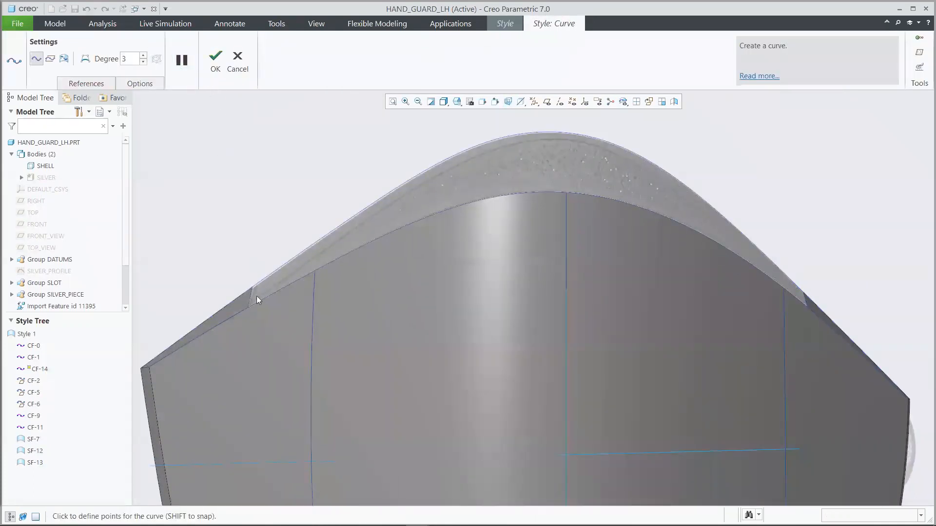
pyautogui.click(251, 300)
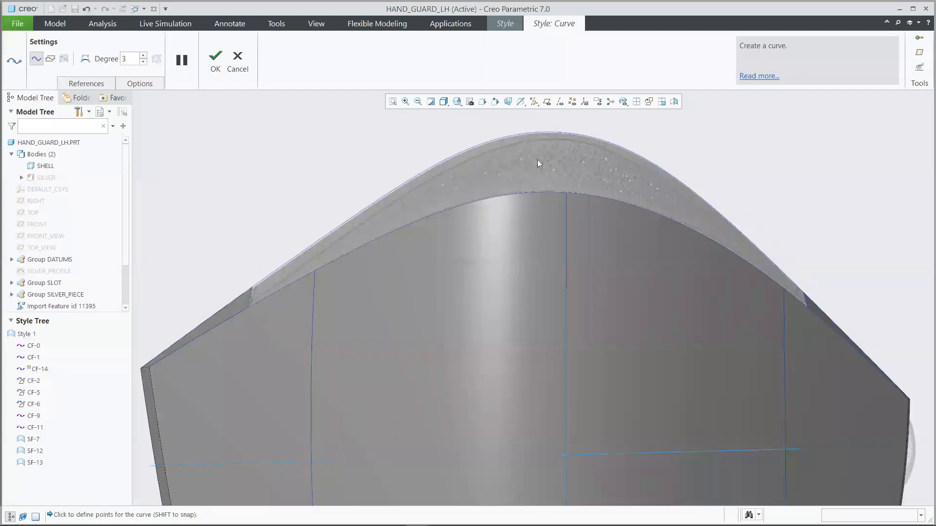
pyautogui.keyDown('shift'); pyautogui.click(563, 151); pyautogui.keyUp('shift')
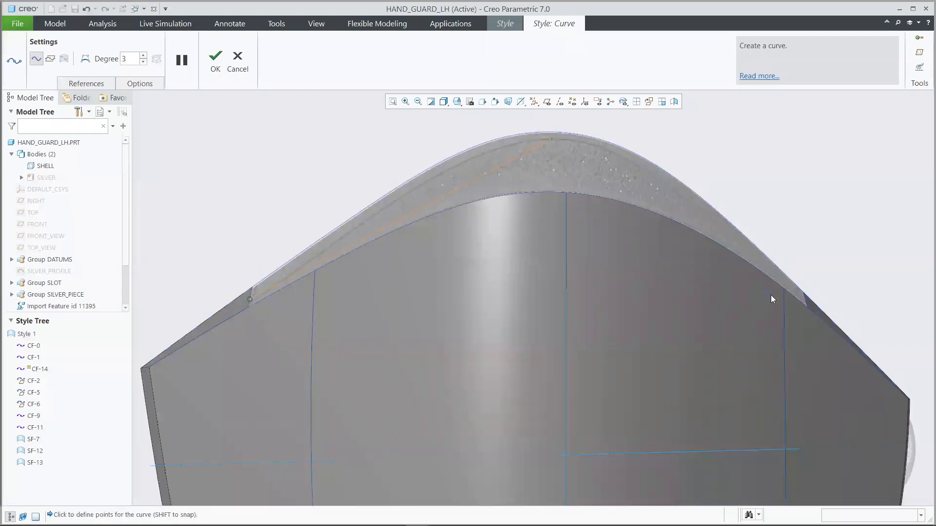
pyautogui.click(803, 298)
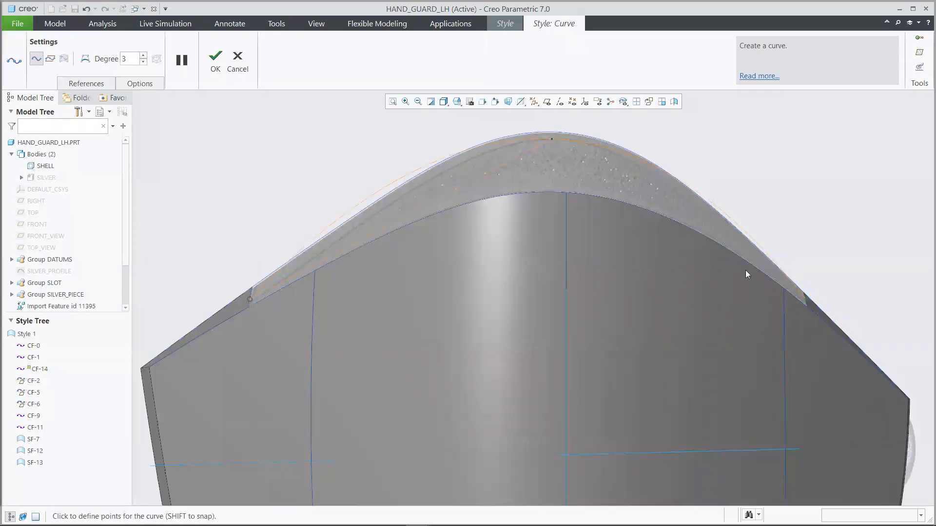
pyautogui.click(215, 62)
# Set the tangents at both ends of the new top curve to G1 - Surface Tangent
pyautogui.click(160, 40)
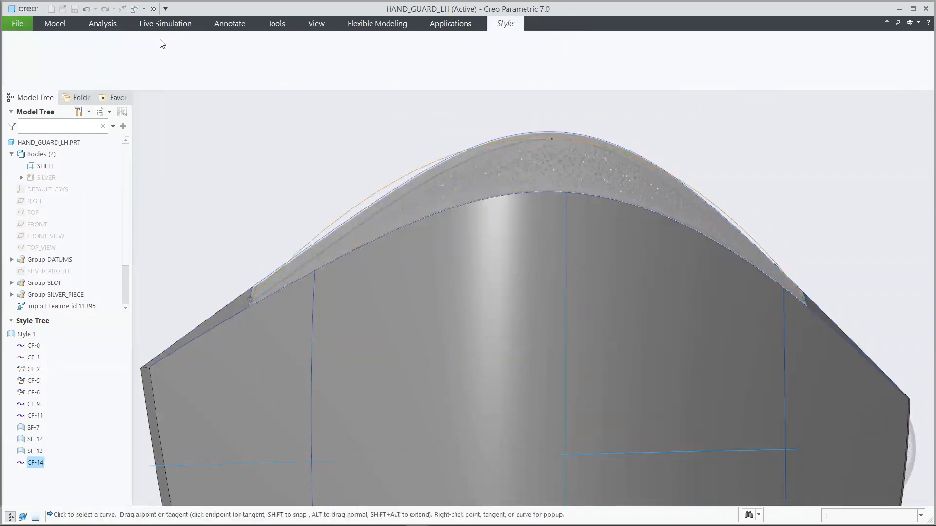
pyautogui.click(250, 299)
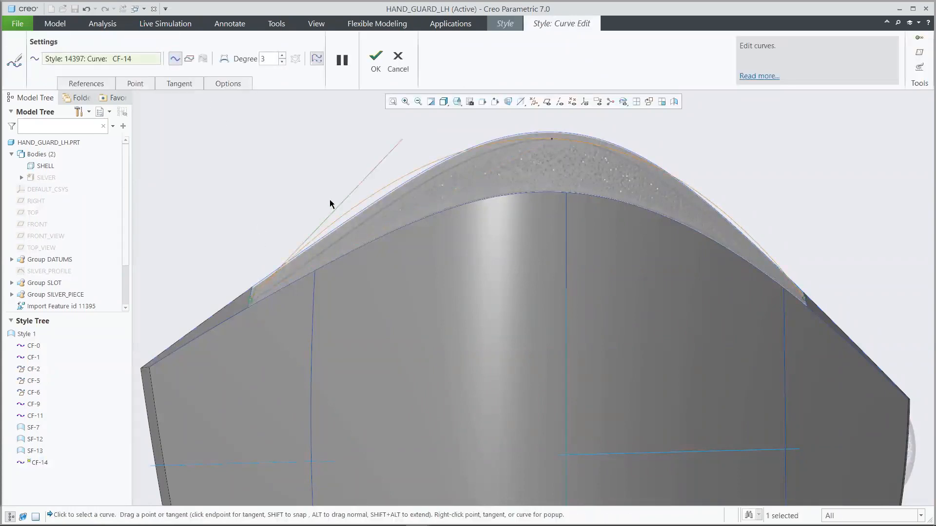
pyautogui.rightClick(350, 193)
pyautogui.click(390, 386)
pyautogui.click(803, 299)
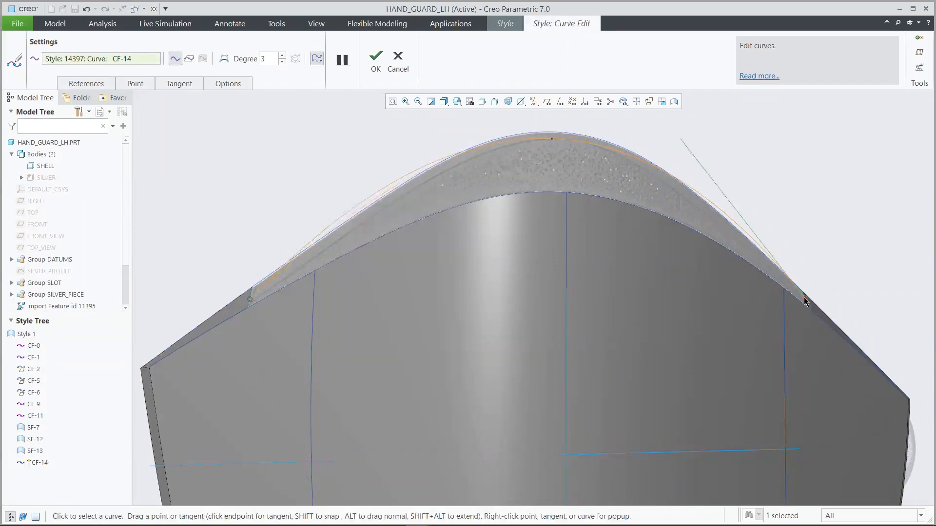
pyautogui.rightClick(710, 179)
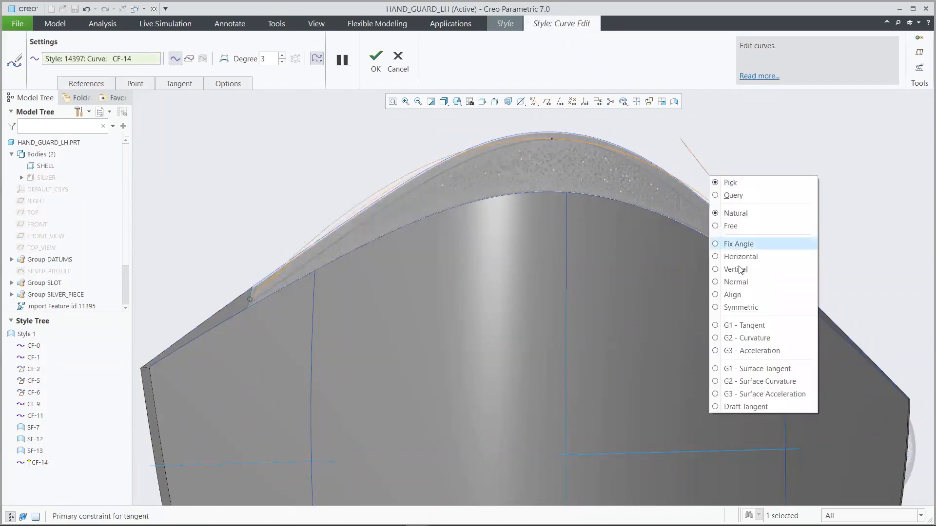
pyautogui.click(752, 369)
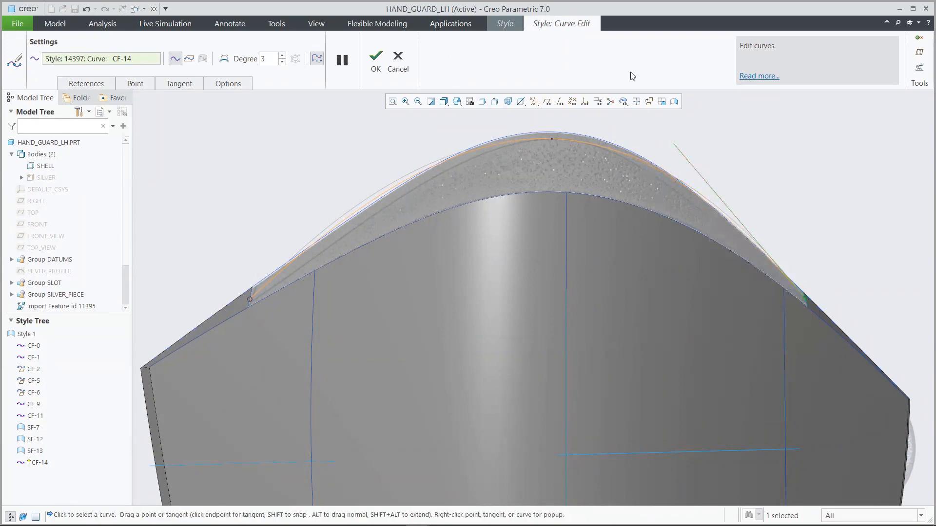
# Show all four views and move the curve's middle point forward onto the reference crease in the top view
pyautogui.hotkey('ctrl', 'd')
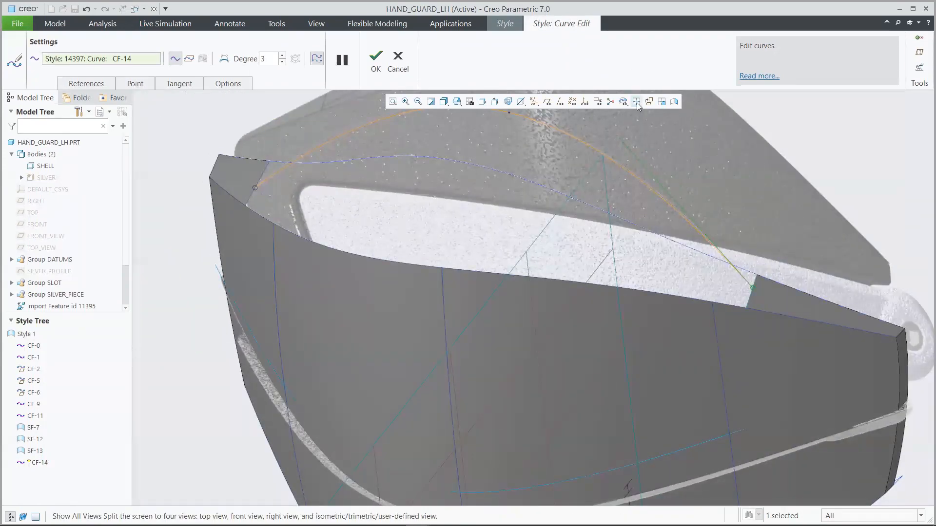
pyautogui.click(637, 103)
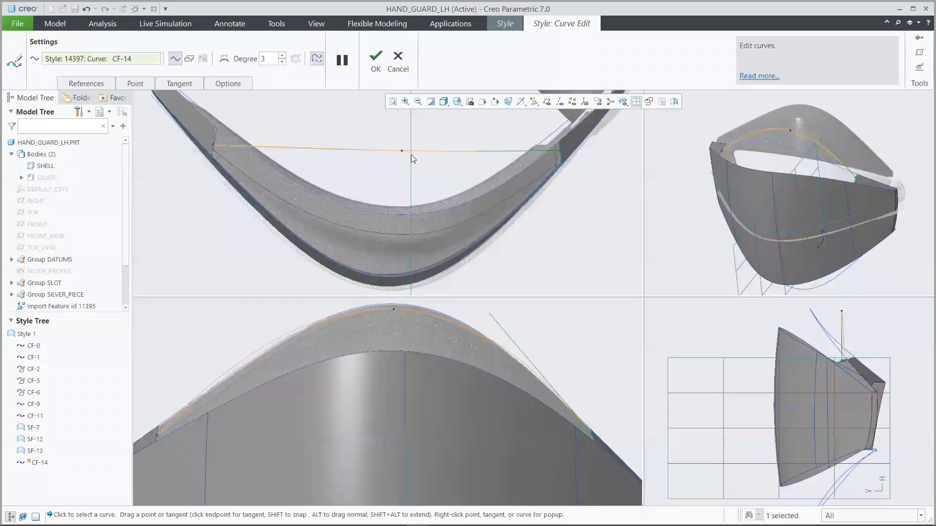
pyautogui.moveTo(403, 151); pyautogui.dragTo(398, 235)
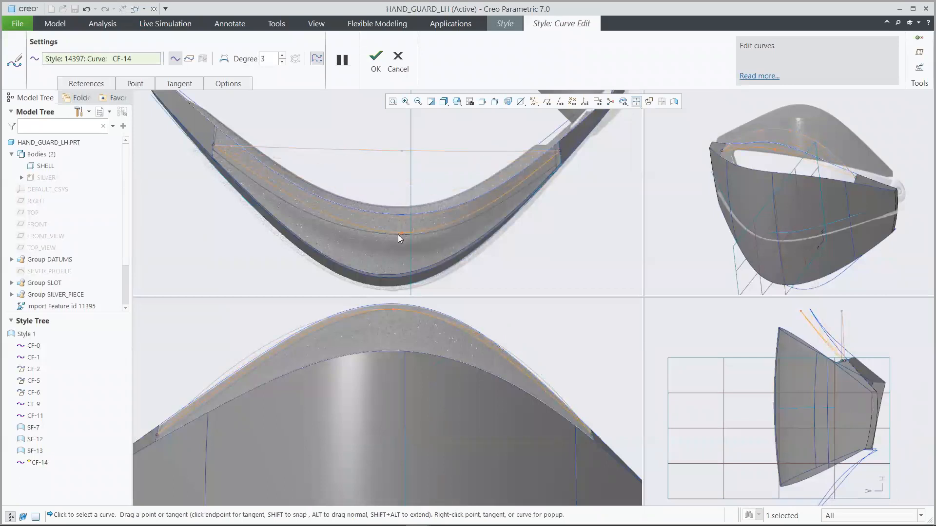
# Add a curve point on each side of the middle point and place both on the reference crease in the top view
pyautogui.rightClick(293, 197)
pyautogui.click(310, 234)
pyautogui.moveTo(292, 203); pyautogui.dragTo(292, 208)
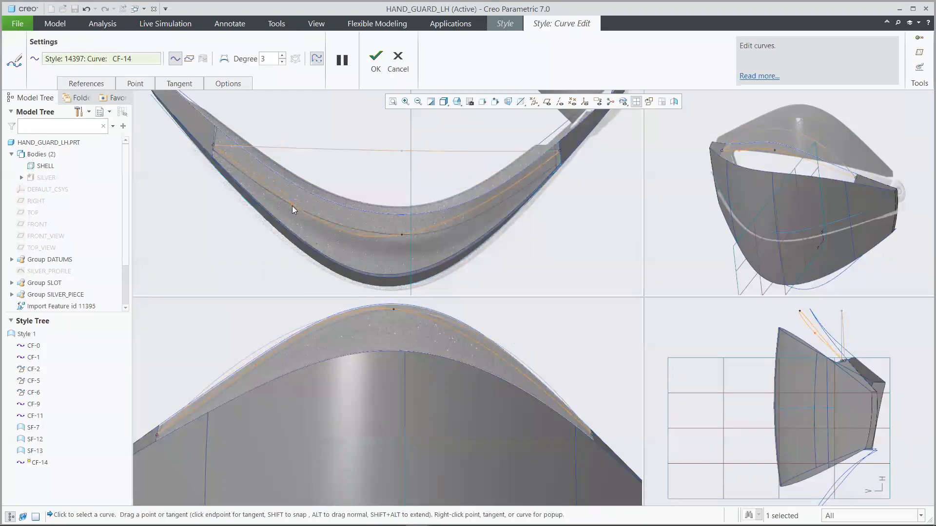
pyautogui.rightClick(484, 202)
pyautogui.click(517, 241)
pyautogui.moveTo(484, 204); pyautogui.dragTo(485, 214)
# Fine-tune the added curve points against the reference band in the front view, return to a single view and accept the curve edit
pyautogui.scroll(3, 251, 371)
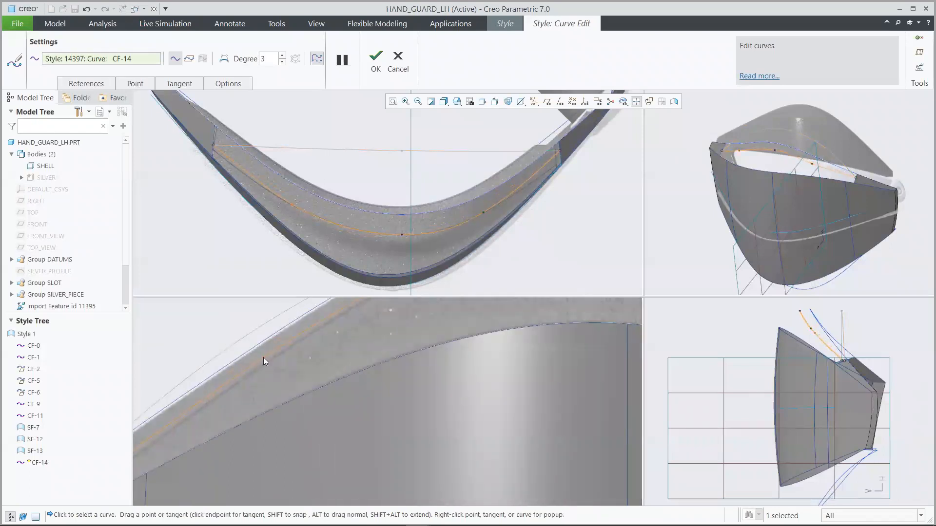
pyautogui.click(264, 362)
pyautogui.scroll(-3, 263, 390)
pyautogui.scroll(3, 510, 393)
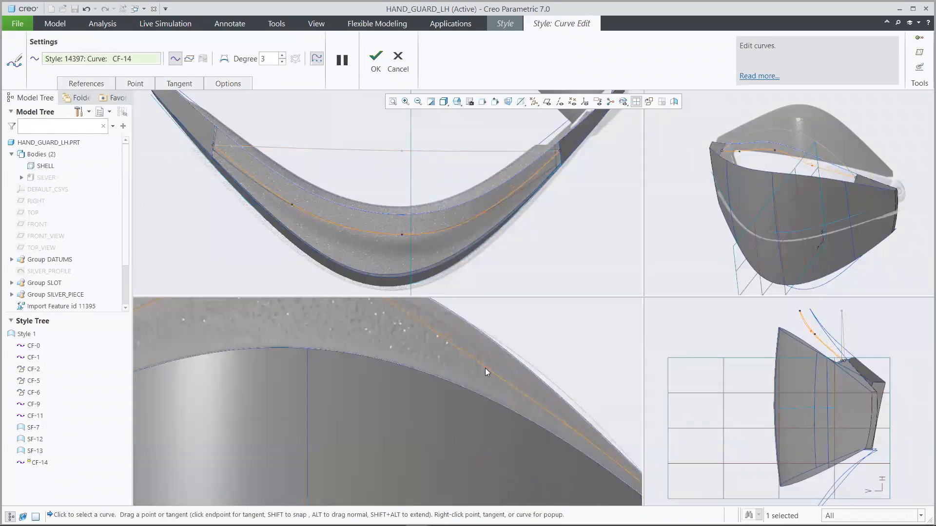
pyautogui.scroll(-2, 487, 370)
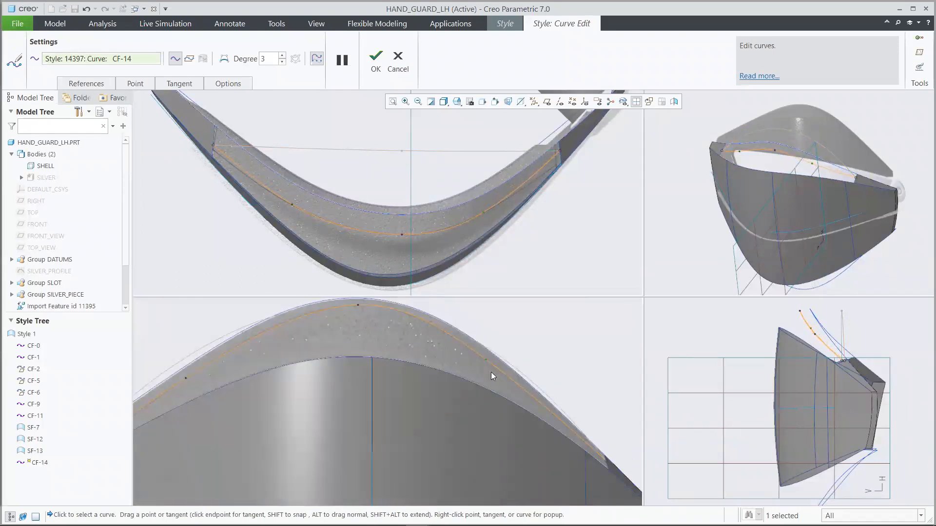
pyautogui.scroll(-1, 490, 372)
pyautogui.click(636, 102)
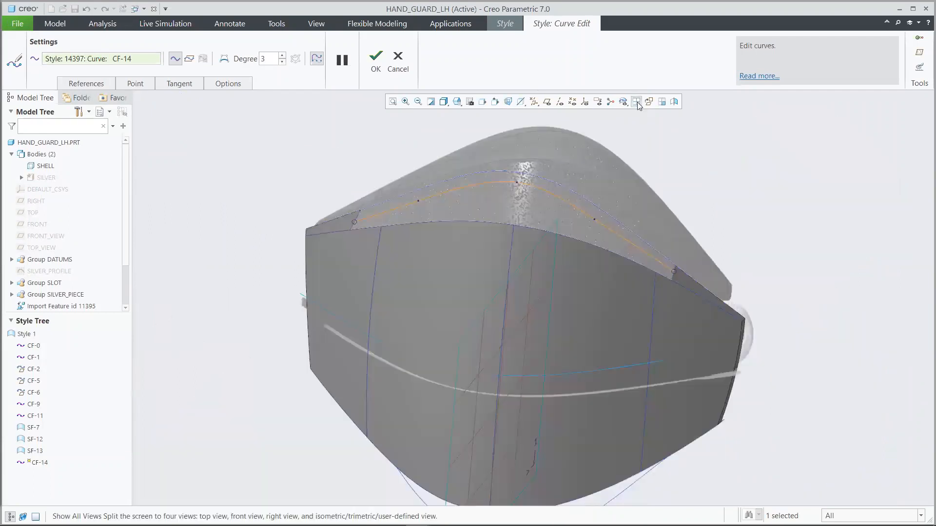
pyautogui.click(376, 61)
pyautogui.click(207, 127)
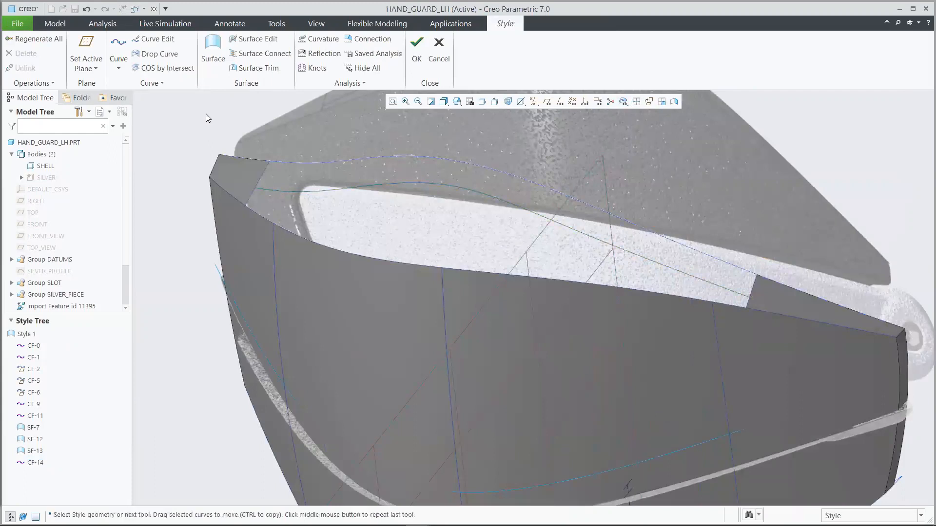
# Define a top strip surface from the outer top curve, the short left free curve, the new crease curve and the short right free curve
pyautogui.click(213, 52)
pyautogui.click(287, 162)
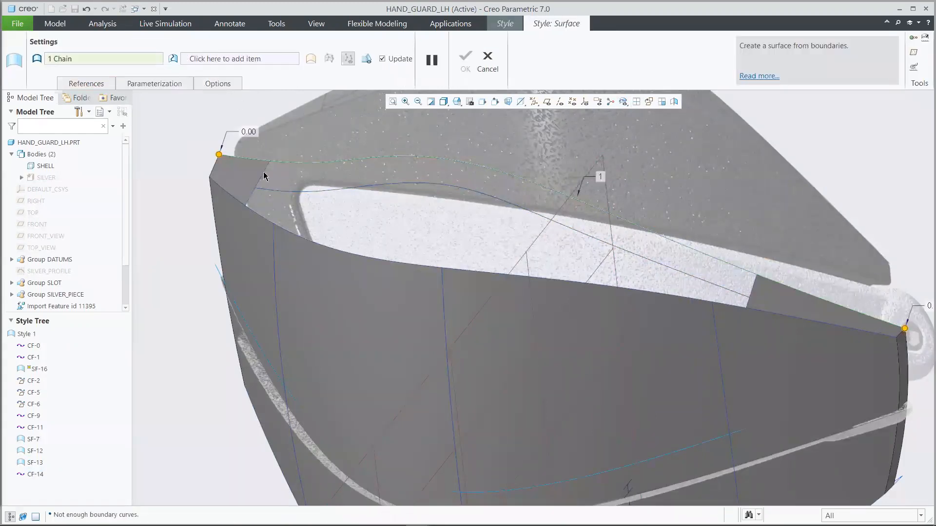
pyautogui.keyDown('ctrl'); pyautogui.click(270, 182); pyautogui.keyUp('ctrl')
pyautogui.keyDown('ctrl'); pyautogui.click(314, 191); pyautogui.keyUp('ctrl')
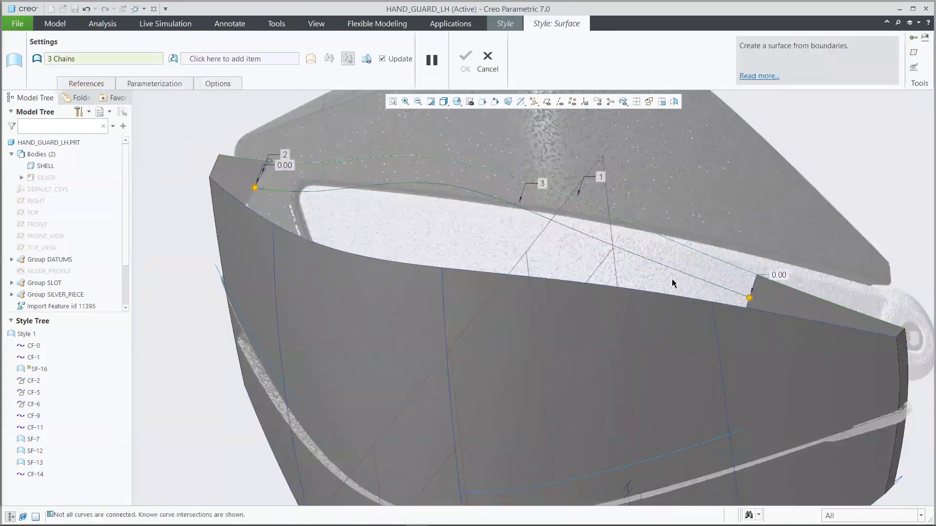
pyautogui.keyDown('ctrl'); pyautogui.click(755, 288); pyautogui.keyUp('ctrl')
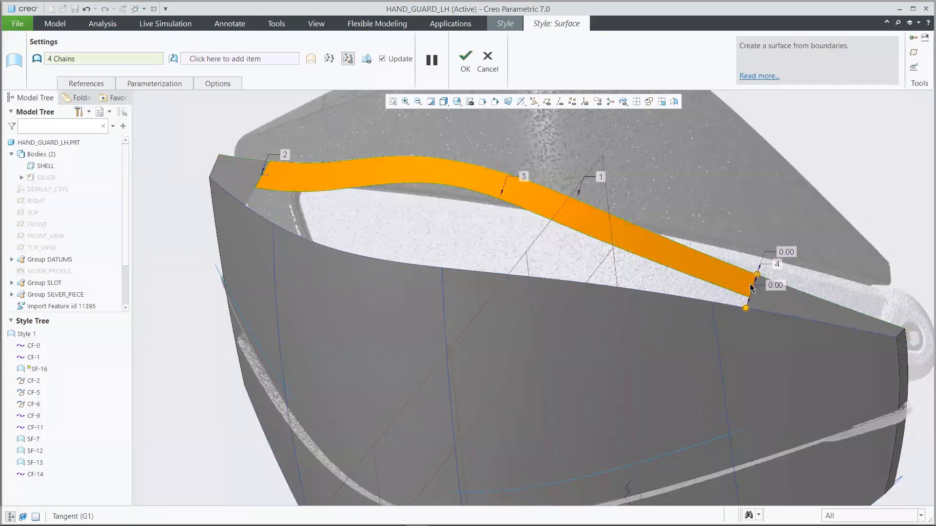
# Set the strip's connections to the left and right corner surfaces to Tangent (G1) and accept the surface
pyautogui.rightClick(754, 287)
pyautogui.click(723, 273)
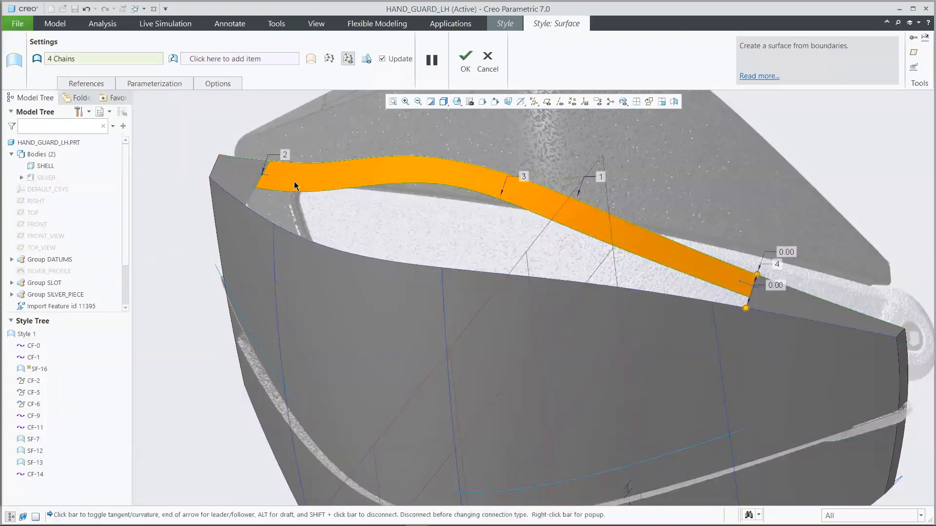
pyautogui.rightClick(268, 177)
pyautogui.click(372, 202)
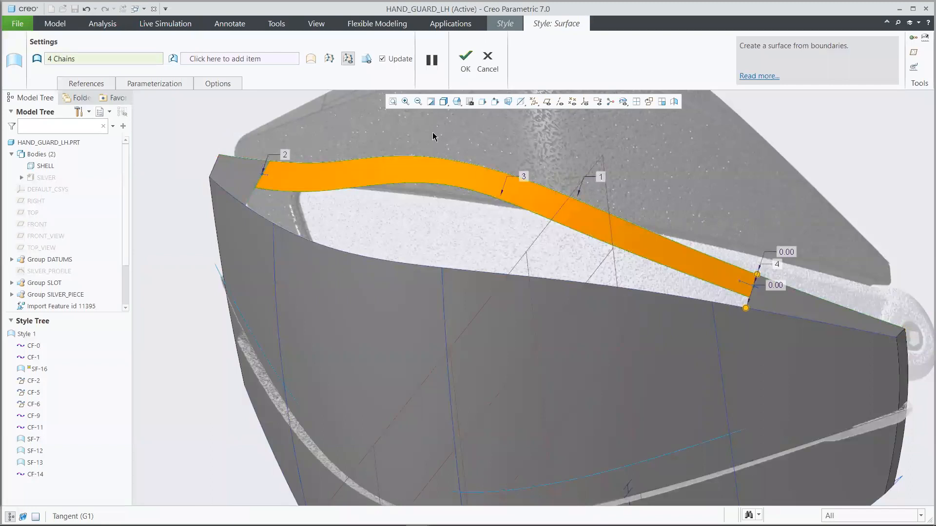
pyautogui.click(465, 60)
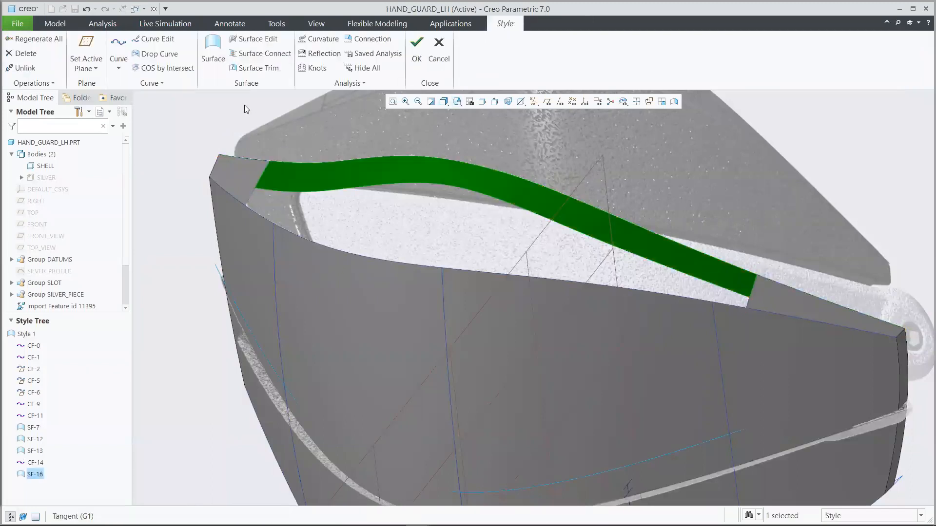
# Create a planar curve on the active plane, snapped from the strip's lower edge to the front surface's upper edge
pyautogui.click(117, 45)
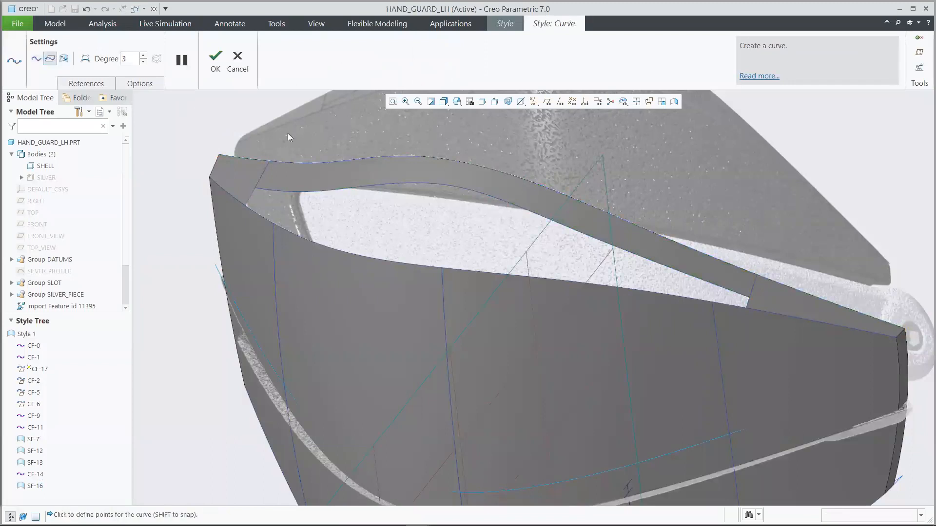
pyautogui.keyDown('shift'); pyautogui.click(417, 183); pyautogui.keyUp('shift')
pyautogui.keyDown('shift'); pyautogui.click(400, 263); pyautogui.keyUp('shift')
pyautogui.click(215, 61)
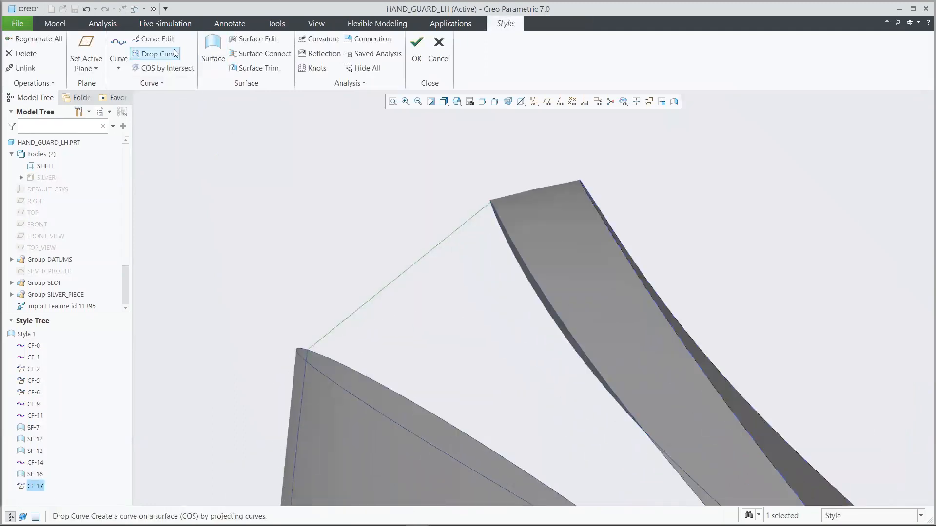
# Edit the new planar curve and set its upper end tangent to G1 - Surface Tangent with the top strip
pyautogui.click(162, 39)
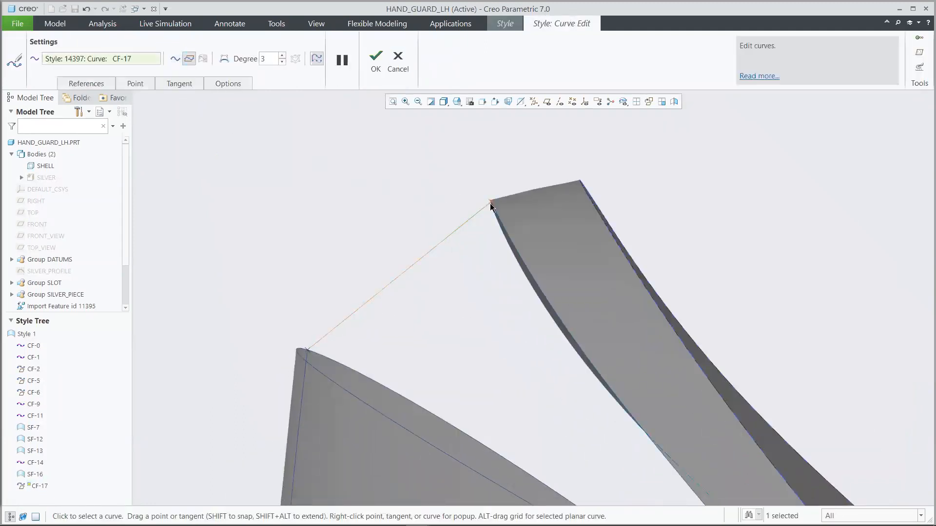
pyautogui.rightClick(472, 216)
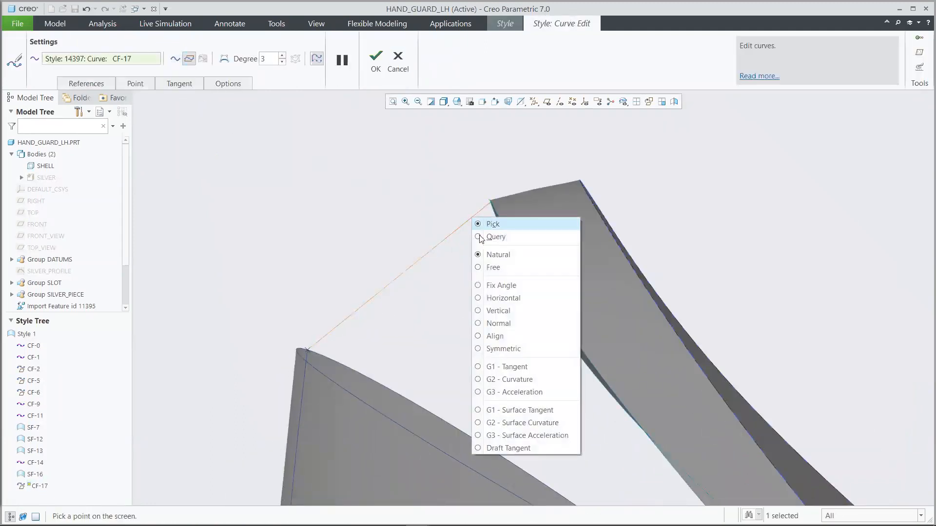
pyautogui.click(517, 410)
# Add a point midway along the planar curve, pull it inward into an S shape and accept the edit
pyautogui.rightClick(380, 288)
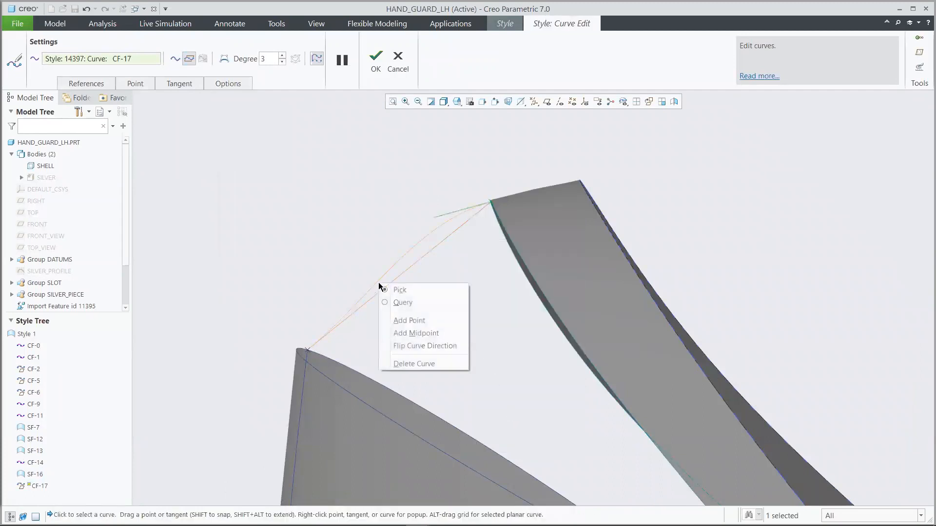
pyautogui.click(395, 317)
pyautogui.moveTo(378, 283); pyautogui.dragTo(388, 295)
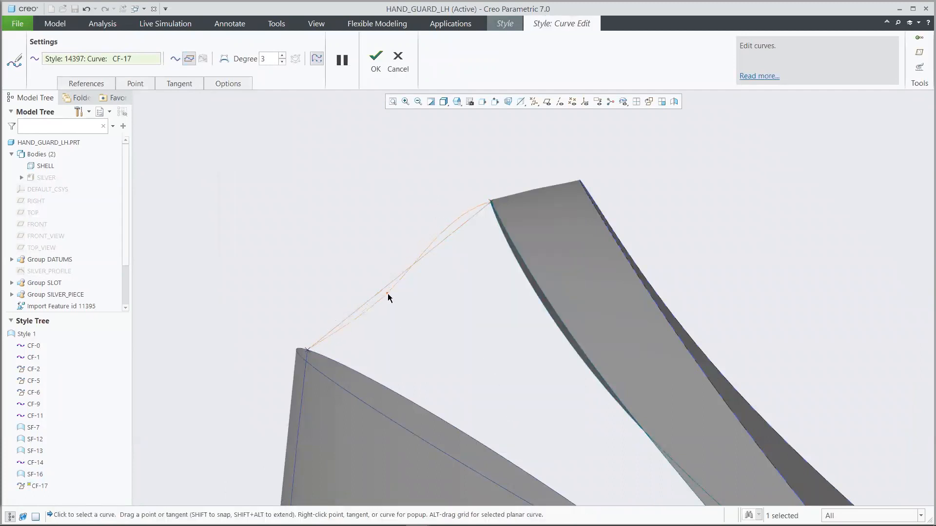
pyautogui.click(377, 70)
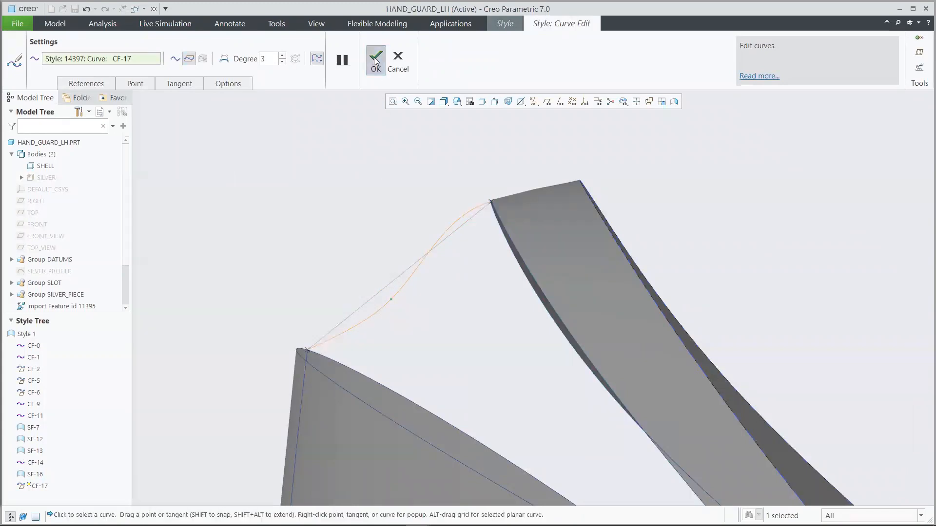
pyautogui.click(330, 157)
pyautogui.hotkey('ctrl', 'd')
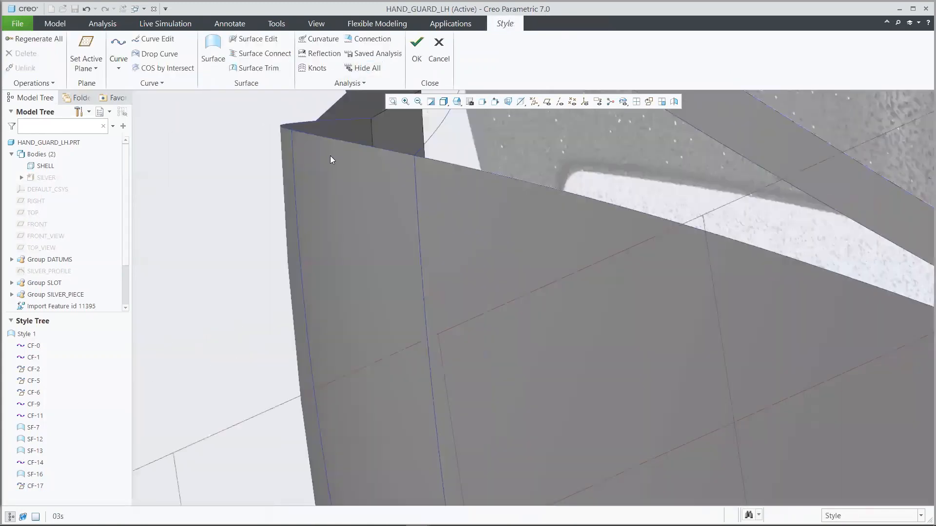
# Define a boundary surface from four chains closing the opening between the top strip, both corner surfaces and the front surface's upper edge
pyautogui.click(214, 50)
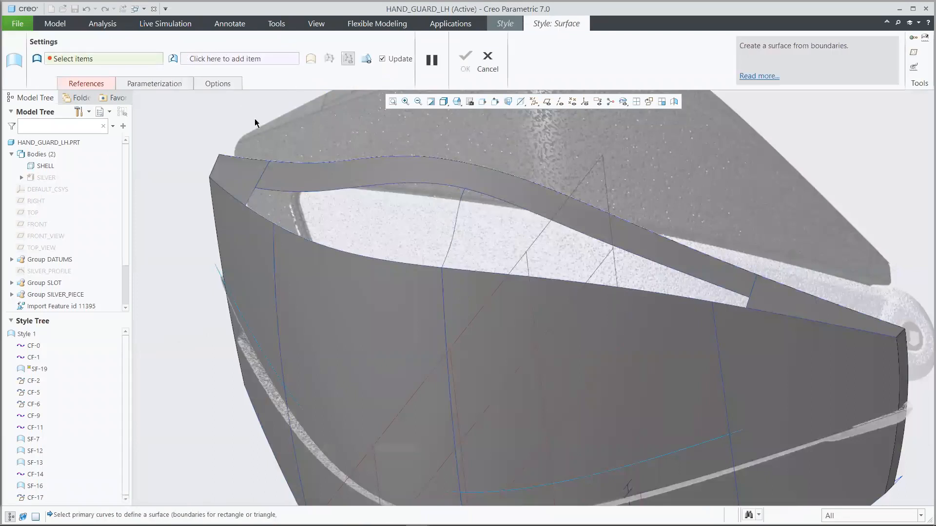
pyautogui.click(279, 190)
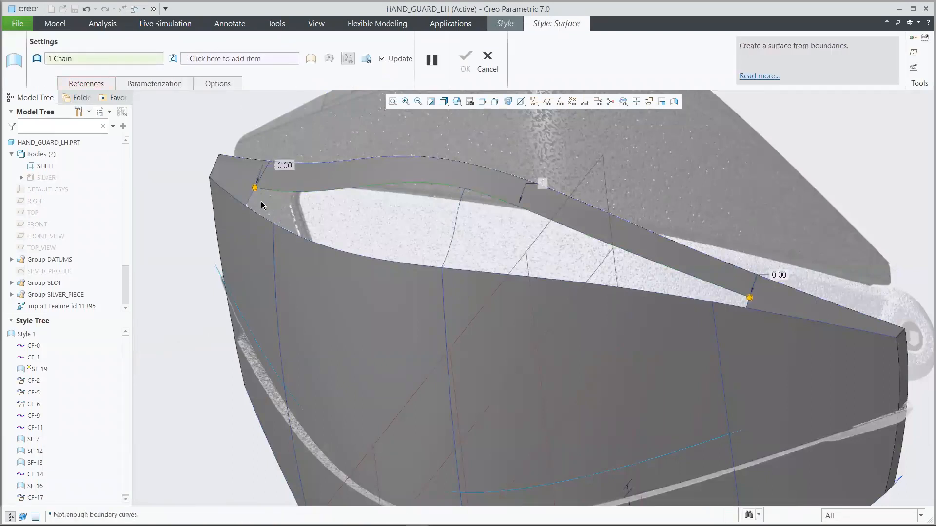
pyautogui.keyDown('ctrl'); pyautogui.click(289, 234); pyautogui.keyUp('ctrl')
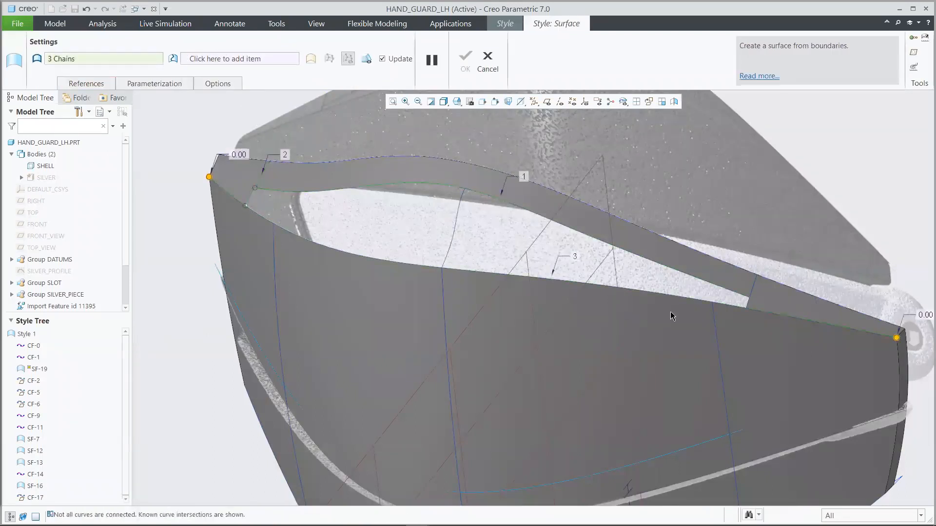
pyautogui.keyDown('ctrl'); pyautogui.click(748, 304); pyautogui.keyUp('ctrl')
# Set the new surface's connections to both corner surfaces and the top strip to Tangent (G1)
pyautogui.rightClick(740, 301)
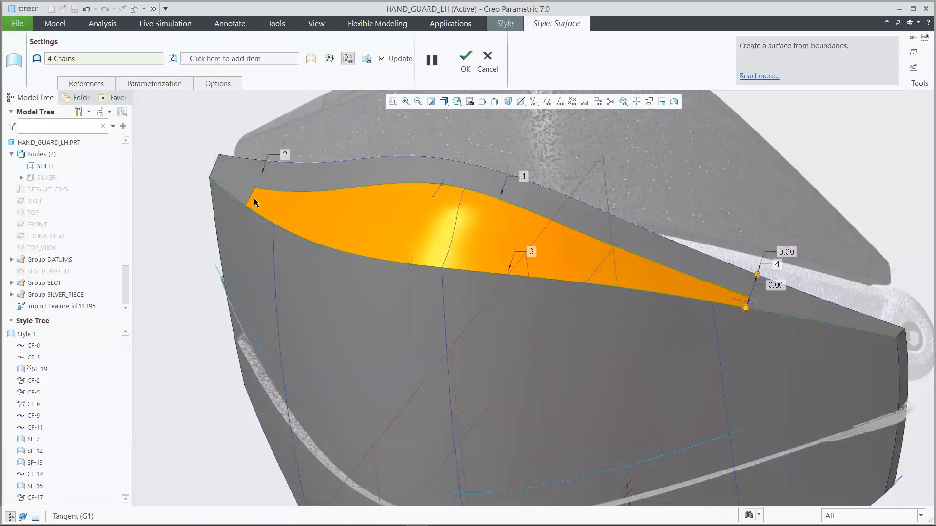
pyautogui.rightClick(253, 198)
pyautogui.click(345, 227)
pyautogui.rightClick(435, 197)
pyautogui.click(415, 220)
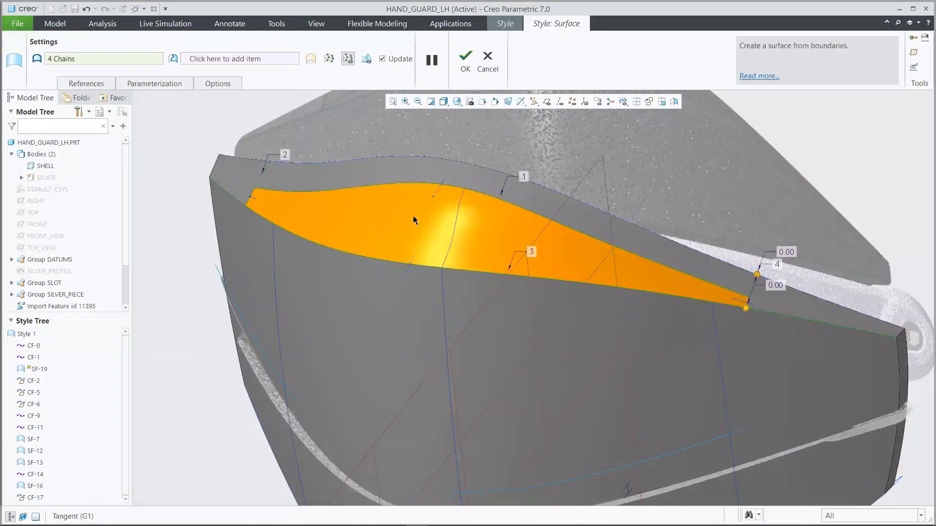
# Add the S-shaped planar curve as the surface's internal curve and accept the surface
pyautogui.click(262, 58)
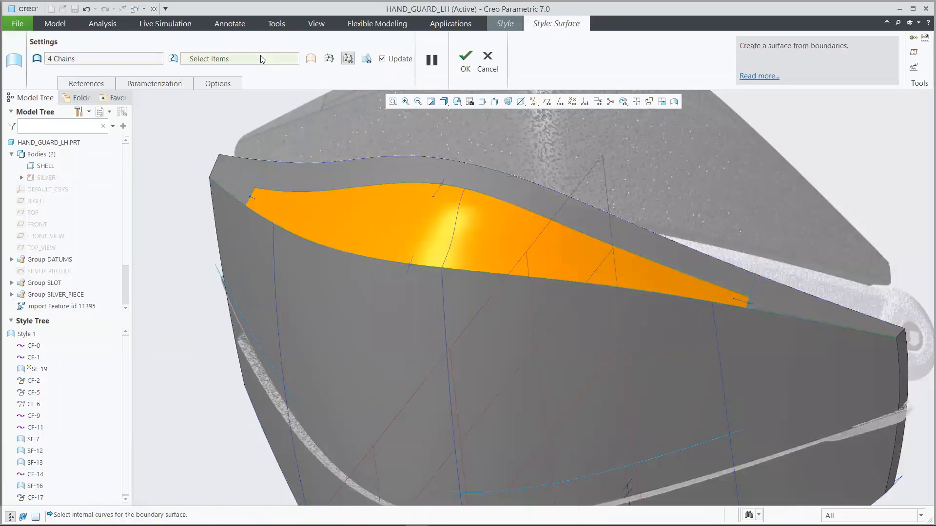
pyautogui.click(455, 220)
pyautogui.click(465, 62)
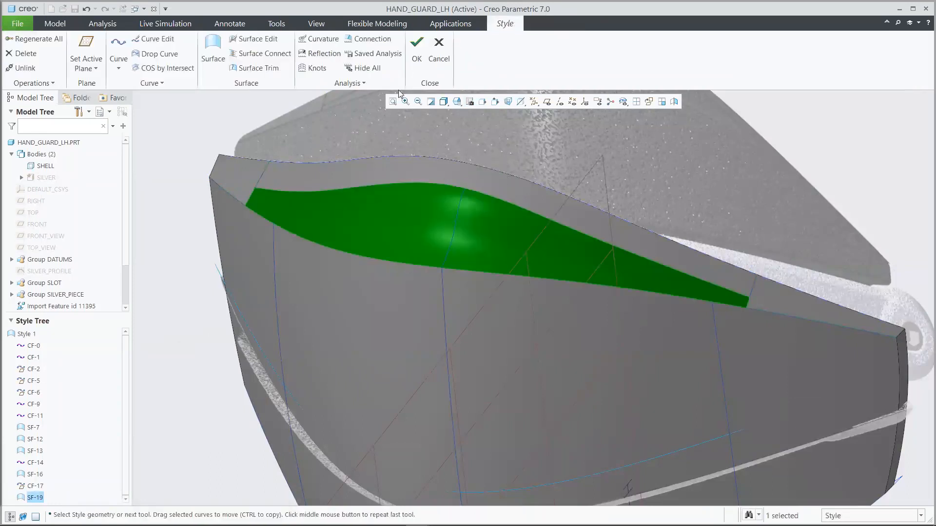
pyautogui.click(210, 110)
# Create a short free curve near each end of the guard, snapped between the front surface's lower edge and the bottom outline curve
pyautogui.hotkey('ctrl', 'd')
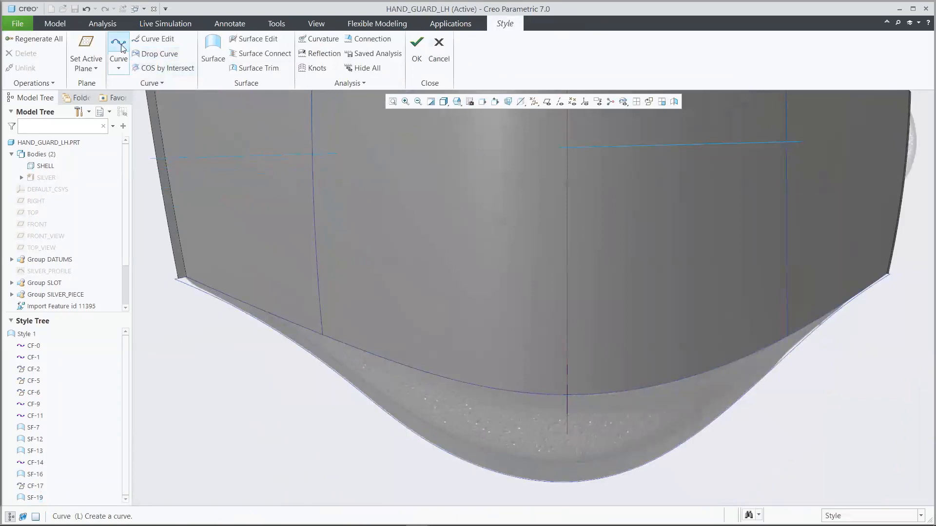
pyautogui.click(120, 46)
pyautogui.click(35, 61)
pyautogui.keyDown('shift'); pyautogui.click(269, 313); pyautogui.keyUp('shift')
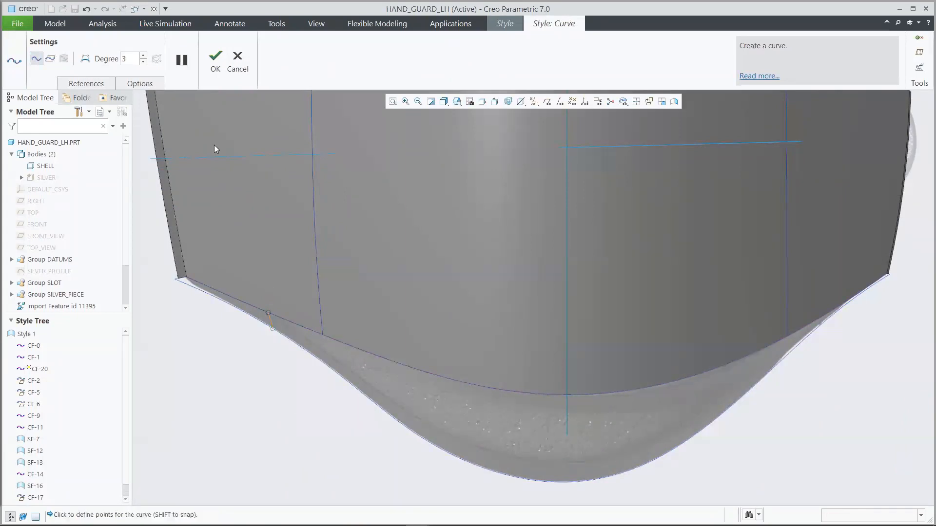
pyautogui.click(215, 59)
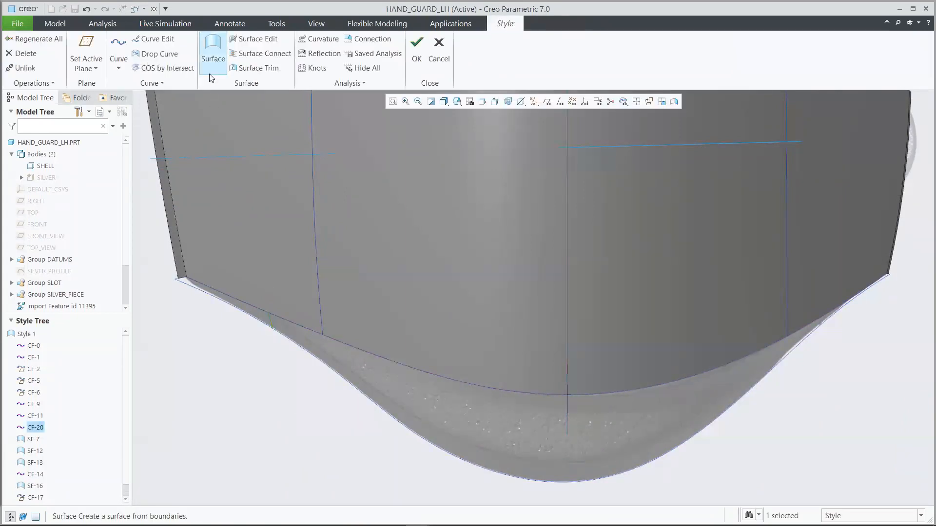
pyautogui.click(116, 43)
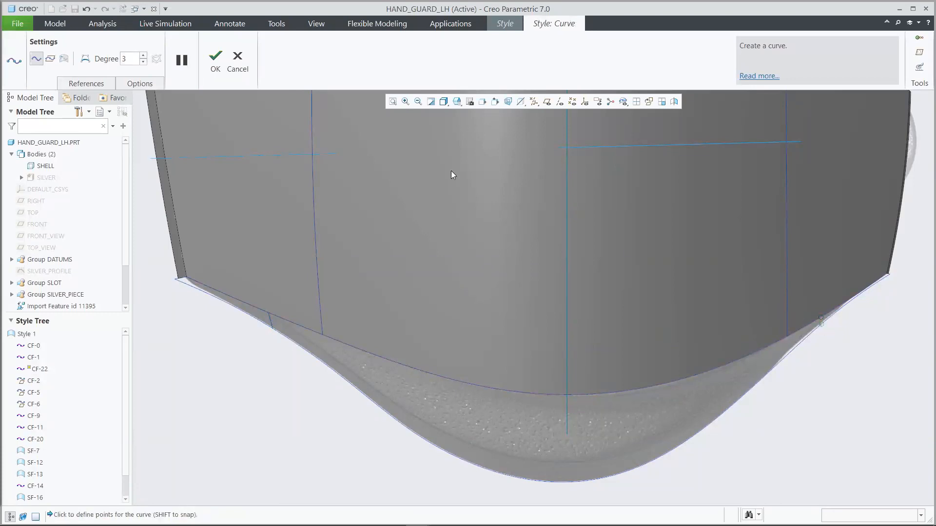
pyautogui.click(216, 59)
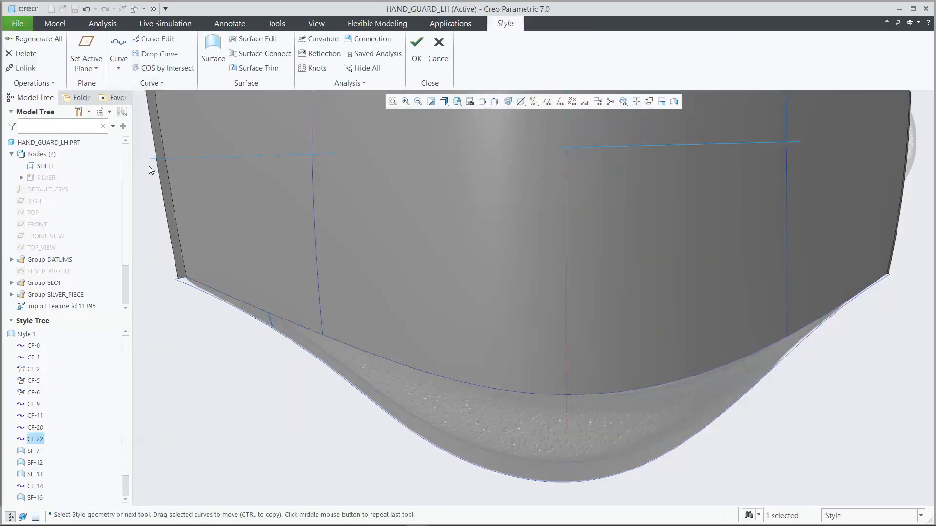
pyautogui.click(149, 168)
# Create the lower left corner surface from the front surface's lower edge, side edge, bottom outline and left short curve
pyautogui.moveTo(150, 168); pyautogui.dragTo(175, 135, button='middle')
pyautogui.click(213, 51)
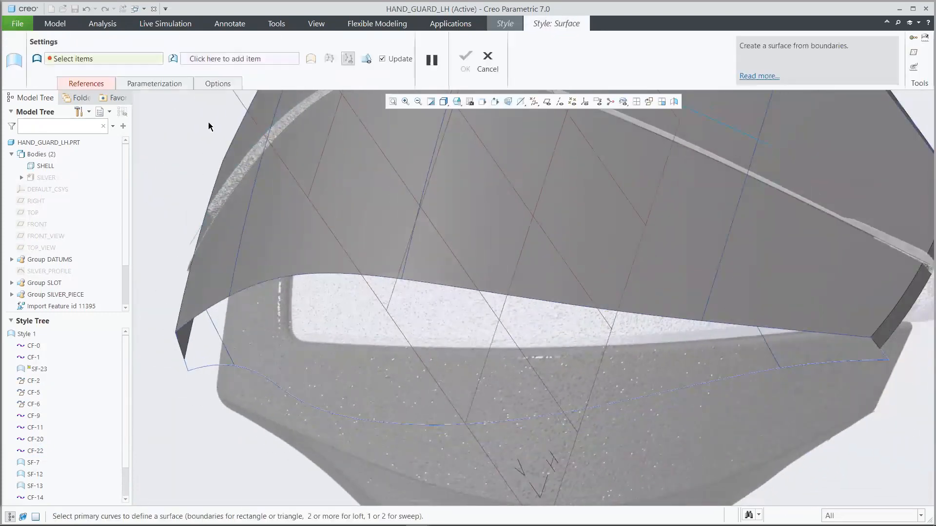
pyautogui.click(195, 315)
pyautogui.keyDown('ctrl'); pyautogui.click(187, 359); pyautogui.keyUp('ctrl')
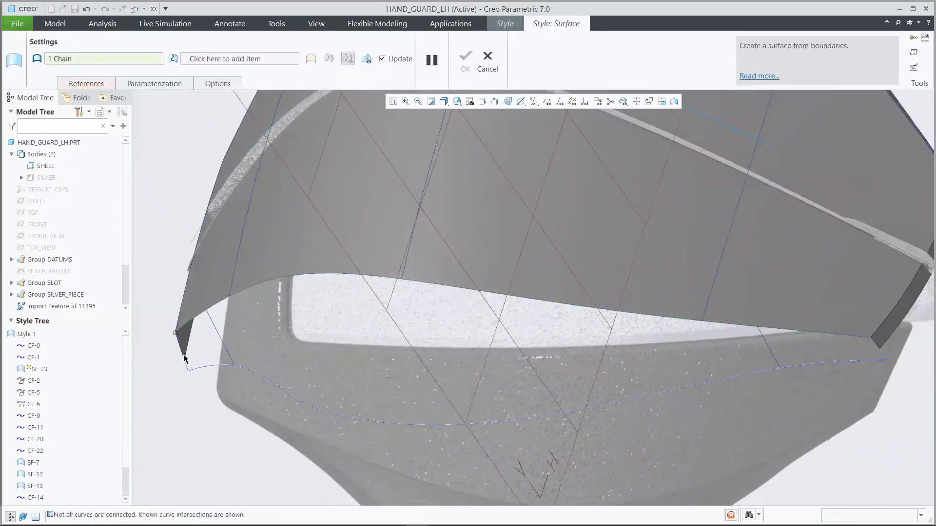
pyautogui.keyDown('ctrl'); pyautogui.click(204, 369); pyautogui.keyUp('ctrl')
pyautogui.keyDown('ctrl'); pyautogui.click(218, 334); pyautogui.keyUp('ctrl')
pyautogui.click(465, 61)
pyautogui.click(191, 129)
# Create the lower right corner surface from the right short curve, bottom outline, side edge and front surface's lower edge
pyautogui.click(215, 49)
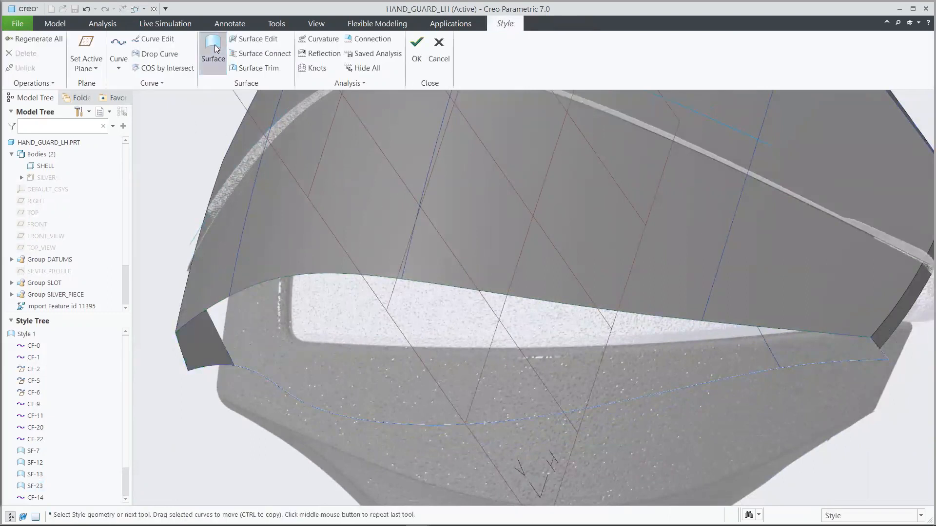
pyautogui.click(774, 351)
pyautogui.keyDown('ctrl'); pyautogui.click(818, 364); pyautogui.keyUp('ctrl')
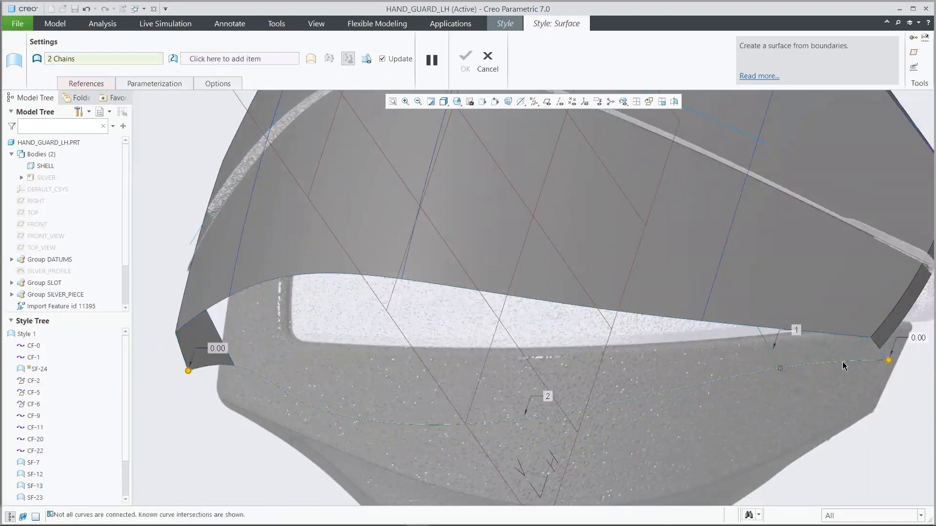
pyautogui.keyDown('ctrl'); pyautogui.click(872, 347); pyautogui.keyUp('ctrl')
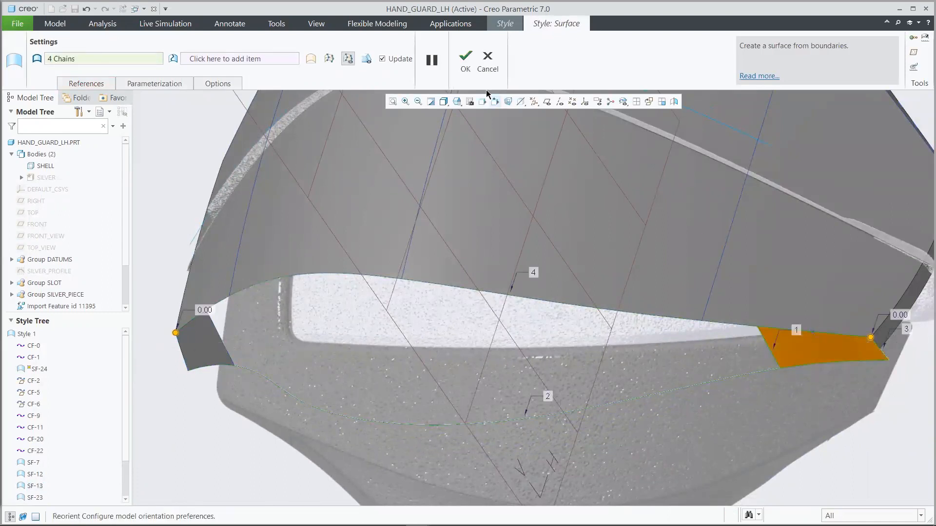
pyautogui.click(462, 58)
pyautogui.click(194, 121)
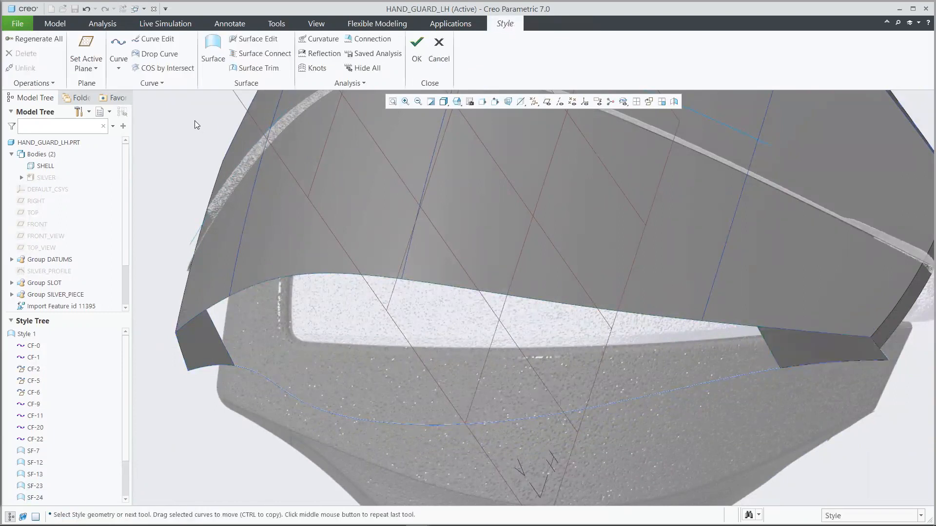
# Create a free curve from the left short curve through a middle point to the right short curve along the guard's underside
pyautogui.hotkey('ctrl', 'd')
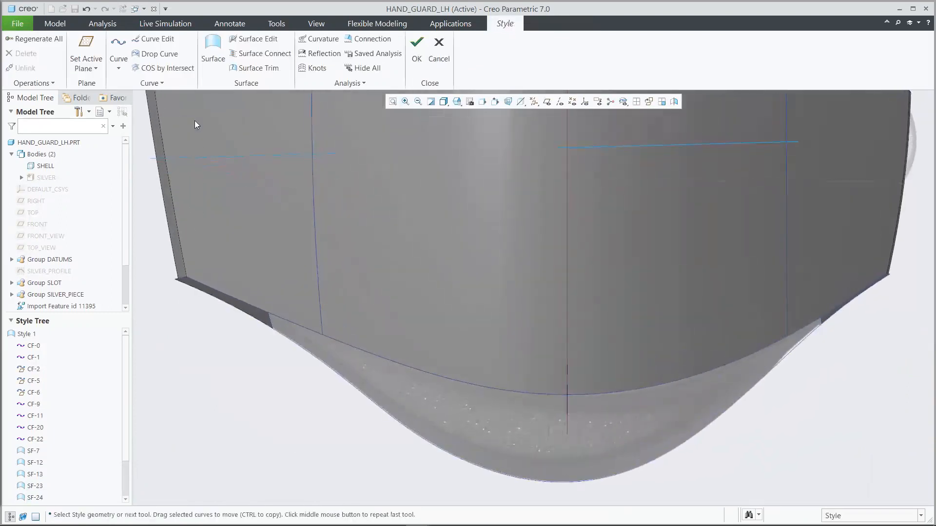
pyautogui.click(120, 48)
pyautogui.click(270, 320)
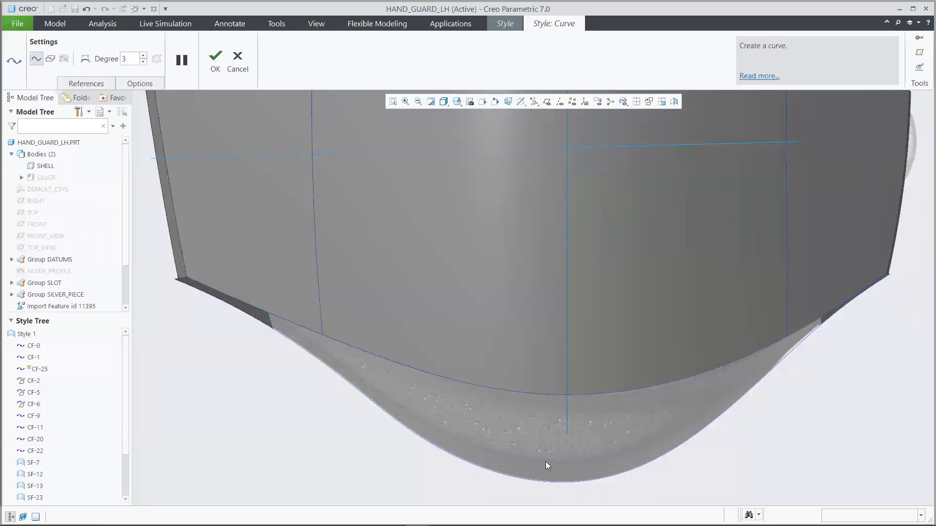
pyautogui.click(822, 322)
pyautogui.click(216, 61)
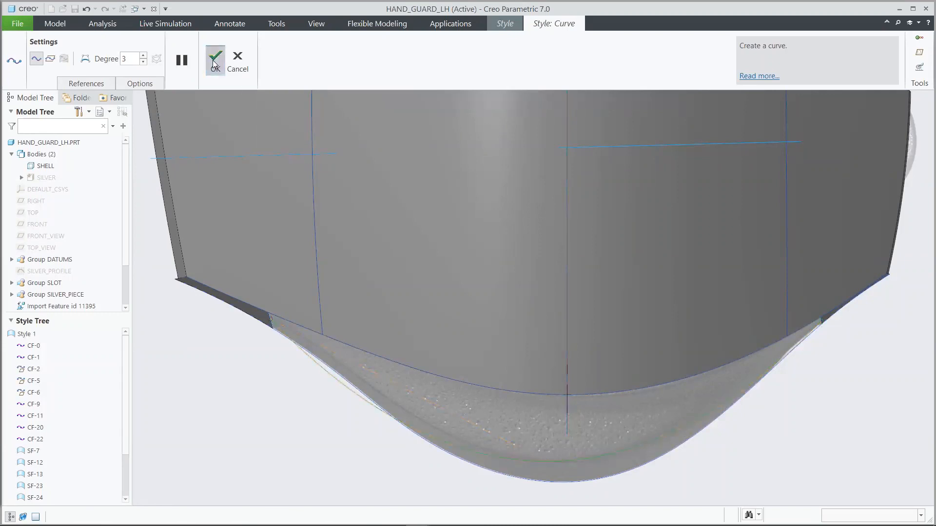
# Edit the new underside curve and make both ends tangent to the adjoining lower corner surfaces
pyautogui.click(155, 39)
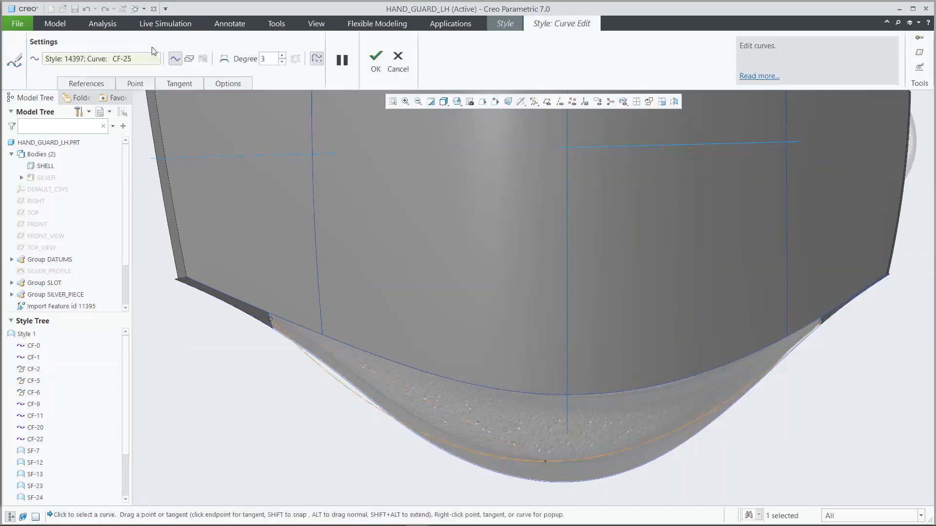
pyautogui.click(268, 322)
pyautogui.rightClick(391, 445)
pyautogui.click(433, 396)
pyautogui.click(819, 323)
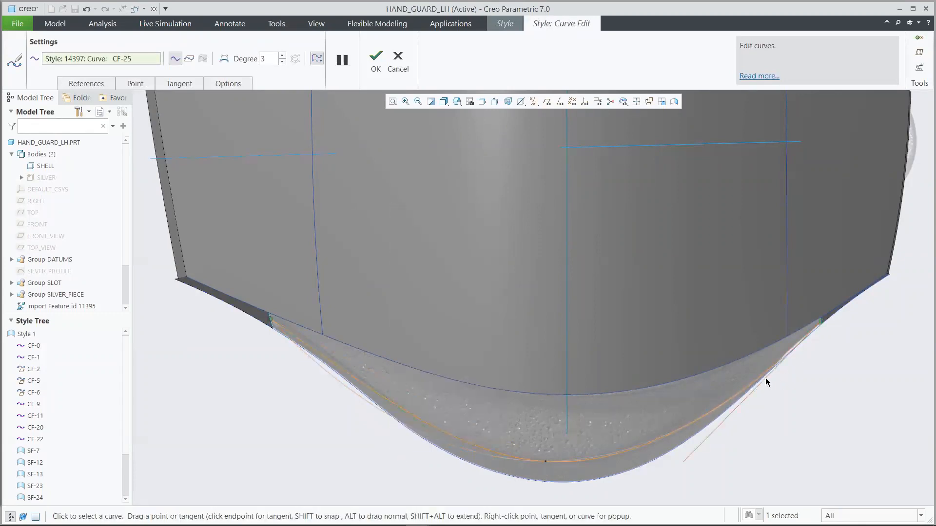
pyautogui.rightClick(765, 378)
pyautogui.click(802, 334)
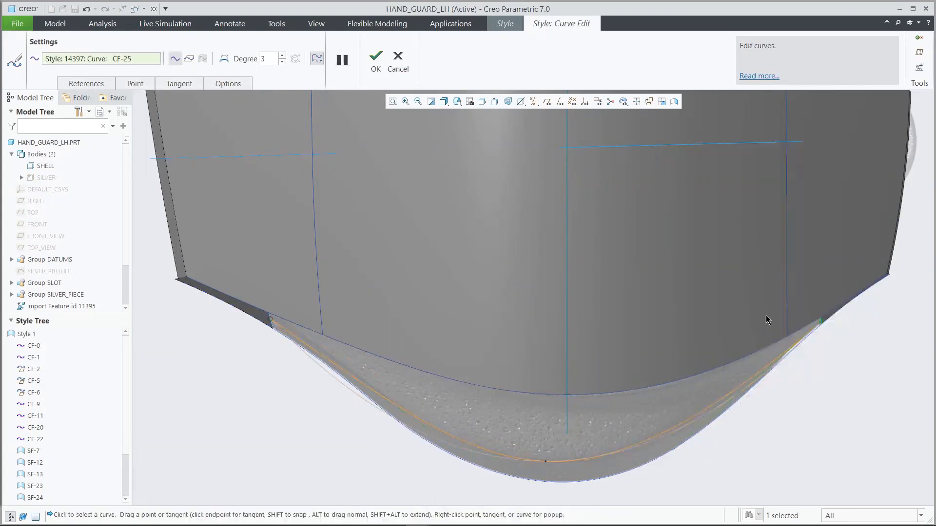
# Show all four views and pull the underside curve's middle point forward toward the guard's nose in the top view
pyautogui.hotkey('ctrl', 'd')
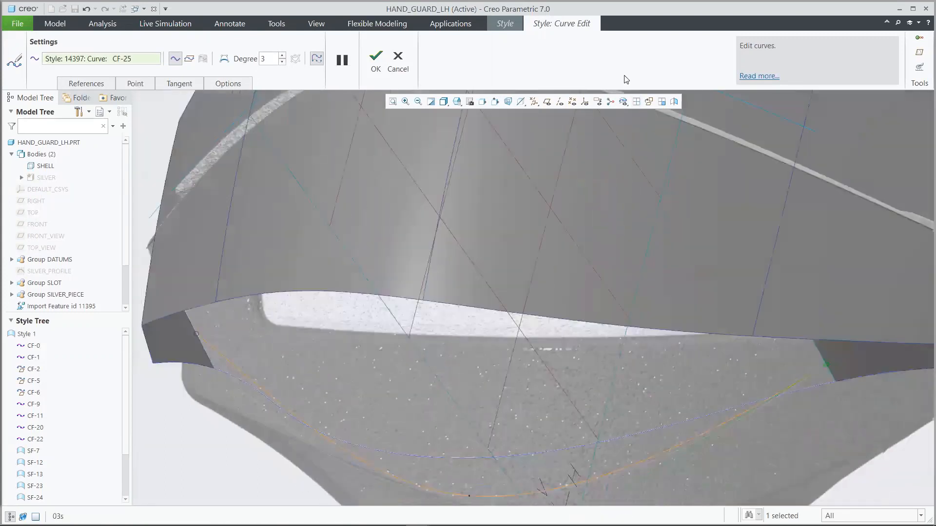
pyautogui.click(637, 102)
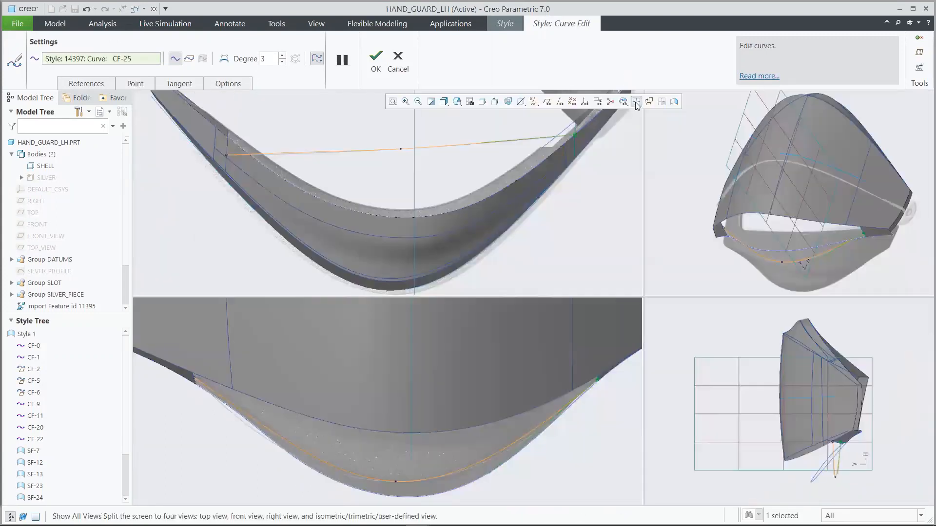
pyautogui.moveTo(400, 148); pyautogui.dragTo(402, 237)
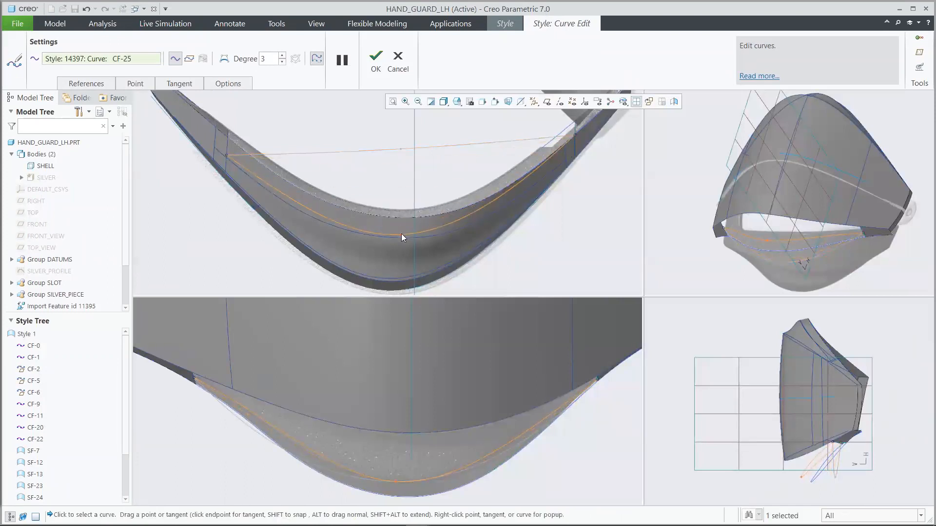
# Add a point on each half of the underside curve and pull both slightly outward in the top view
pyautogui.rightClick(295, 204)
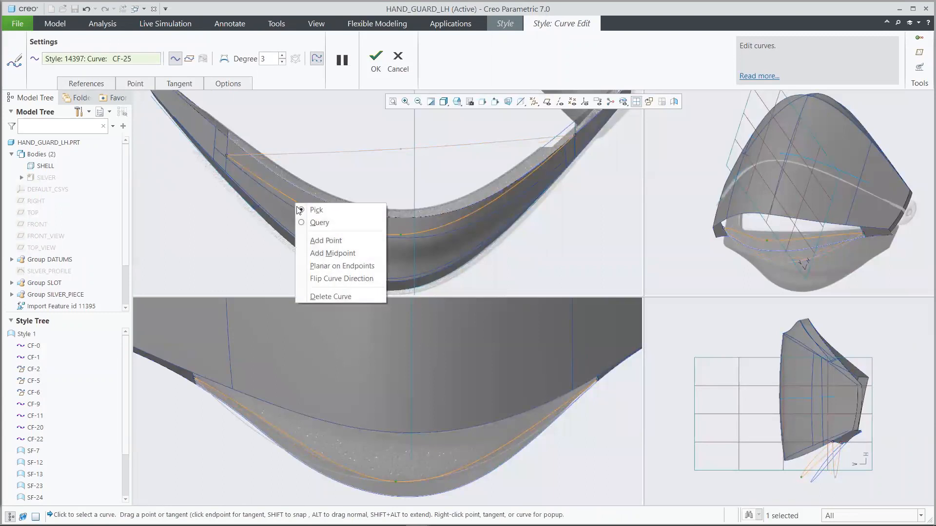
pyautogui.click(315, 241)
pyautogui.scroll(-2, 303, 206)
pyautogui.moveTo(292, 200); pyautogui.dragTo(290, 207)
pyautogui.moveTo(509, 231); pyautogui.dragTo(426, 222, button='middle')
pyautogui.moveTo(506, 225); pyautogui.dragTo(547, 198, button='middle')
pyautogui.rightClick(545, 195)
pyautogui.click(573, 238)
pyautogui.moveTo(546, 196); pyautogui.dragTo(547, 211)
# Pull the underside curve's right-hand point down toward the bottom outline in the front view, restore the single view and accept the edit
pyautogui.scroll(3, 483, 251)
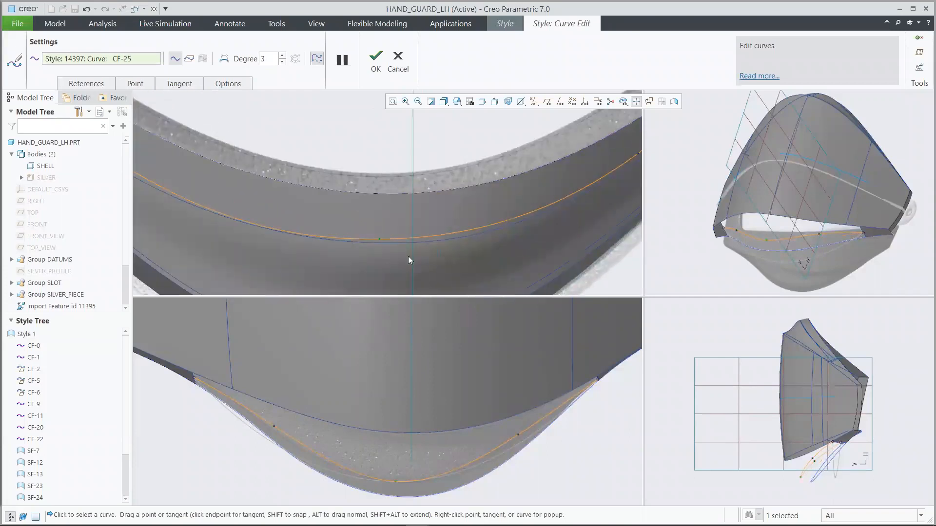
pyautogui.scroll(-2, 408, 256)
pyautogui.scroll(3, 281, 434)
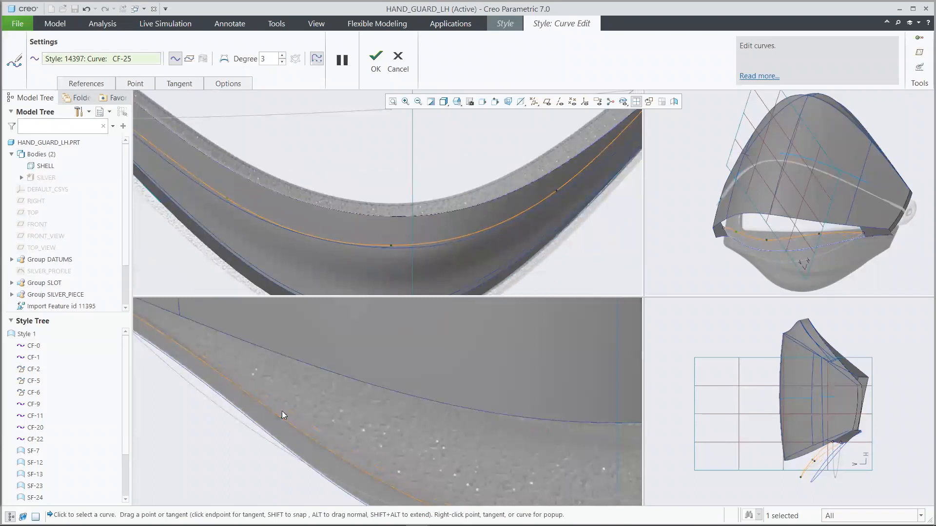
pyautogui.scroll(-4, 273, 403)
pyautogui.moveTo(505, 389); pyautogui.dragTo(506, 405)
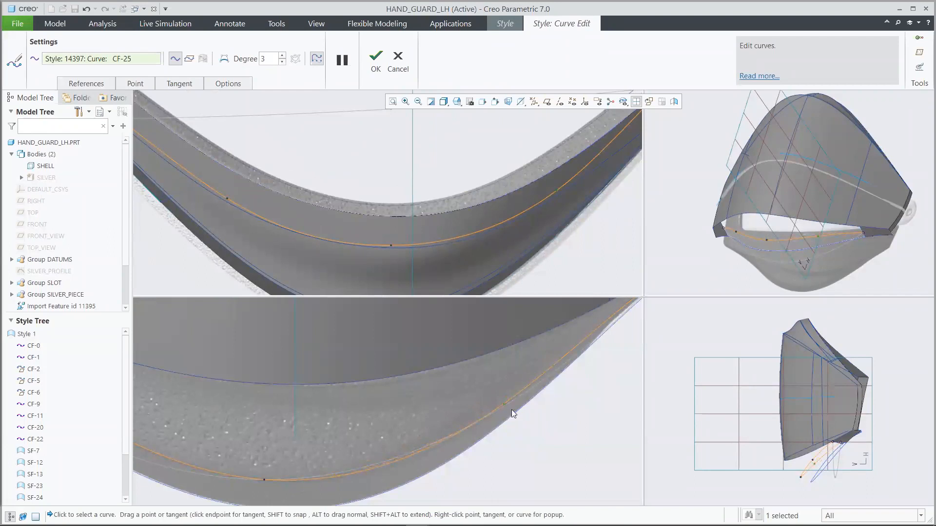
pyautogui.scroll(-4, 512, 414)
pyautogui.scroll(-3, 493, 229)
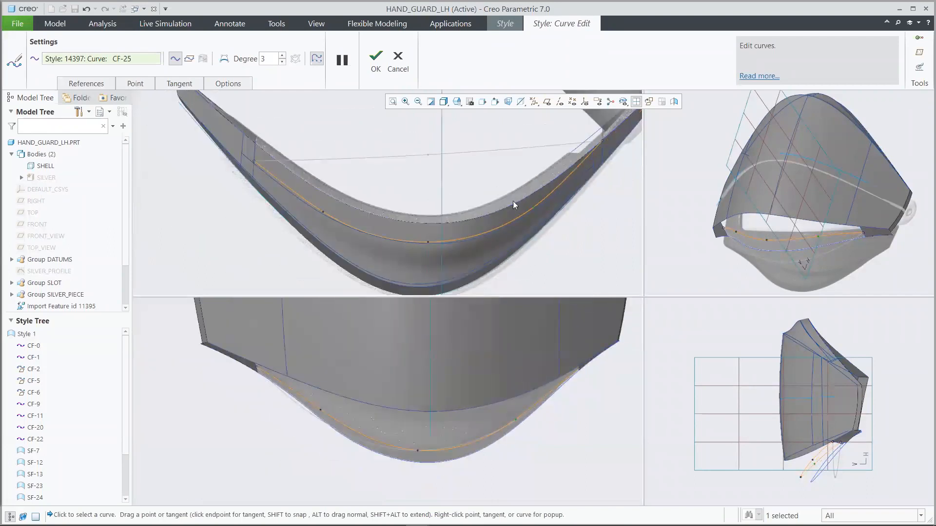
pyautogui.click(636, 102)
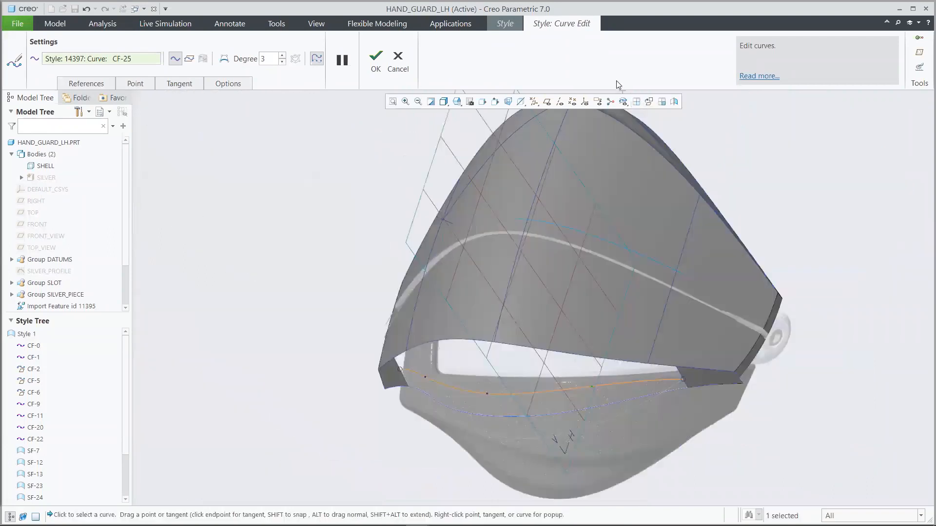
pyautogui.scroll(4, 616, 81)
pyautogui.click(376, 59)
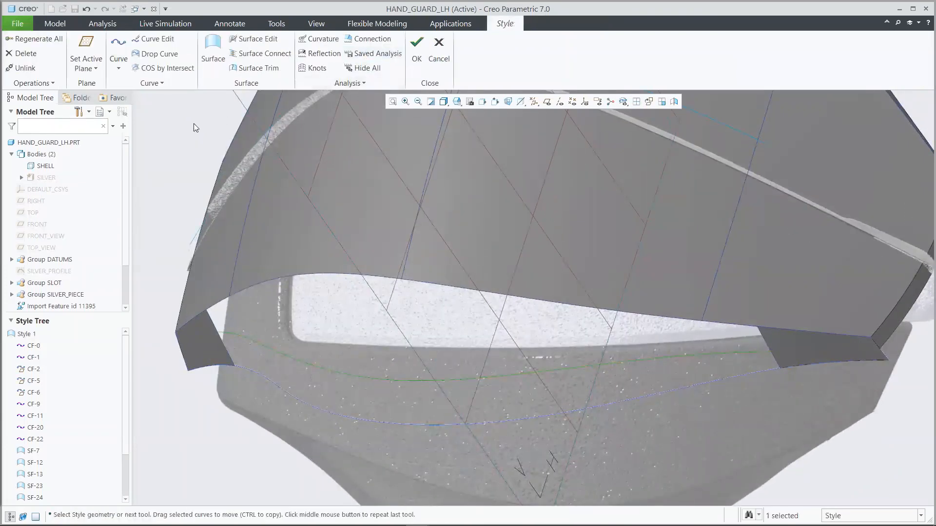
# Create a Style surface strip between the two underside curves and the corner surface edges, tangent to both lower corner surfaces
pyautogui.click(213, 49)
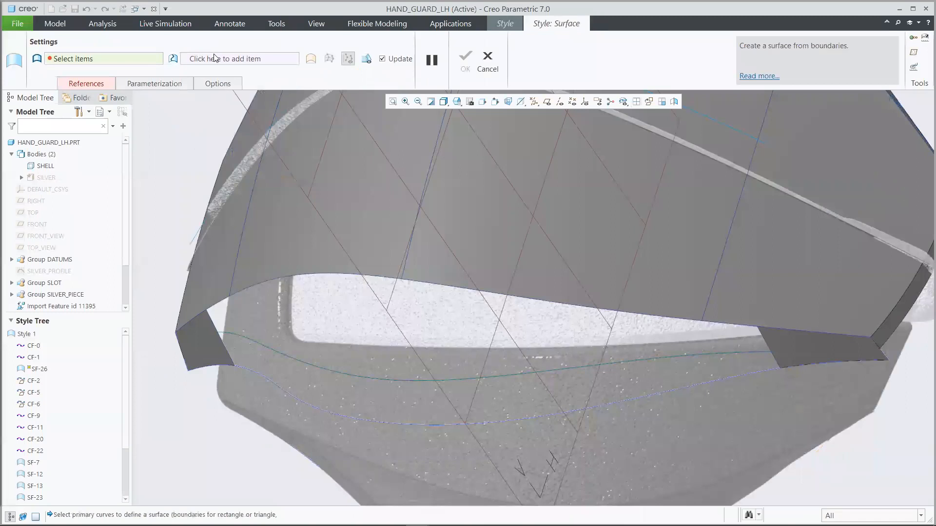
pyautogui.click(235, 337)
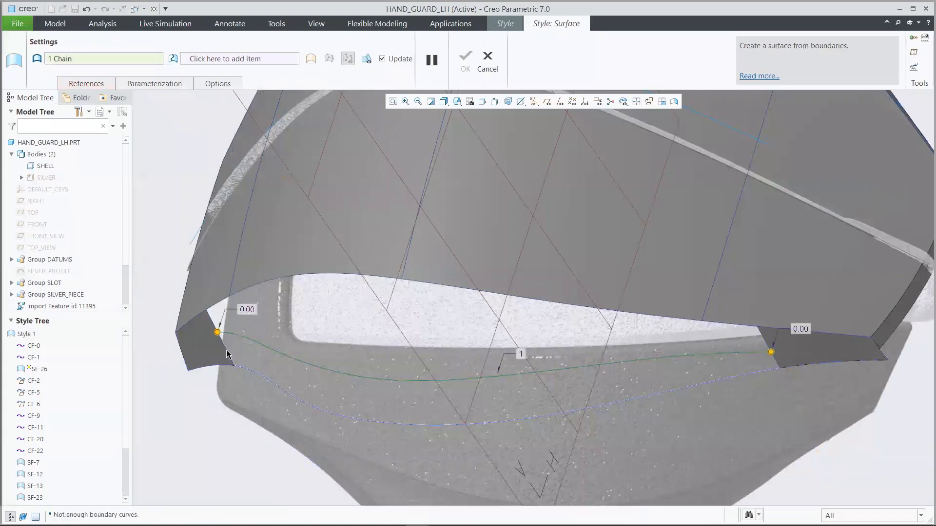
pyautogui.keyDown('ctrl'); pyautogui.click(227, 355); pyautogui.keyUp('ctrl')
pyautogui.keyDown('ctrl'); pyautogui.click(249, 373); pyautogui.keyUp('ctrl')
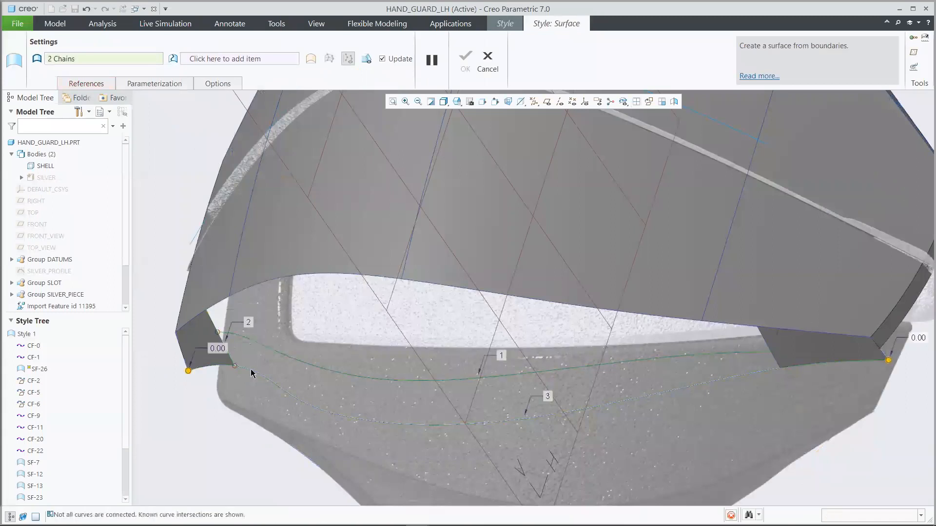
pyautogui.keyDown('ctrl'); pyautogui.click(777, 364); pyautogui.keyUp('ctrl')
pyautogui.rightClick(767, 360)
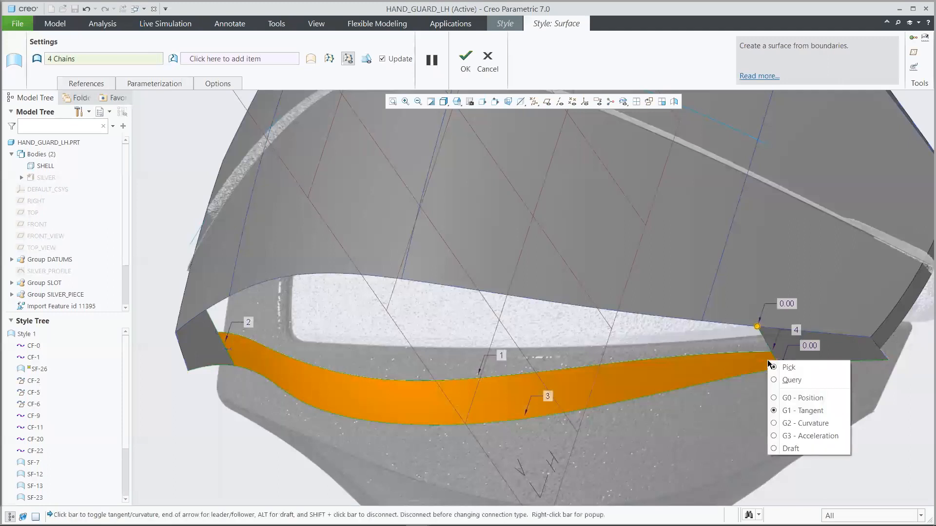
pyautogui.rightClick(229, 349)
pyautogui.click(323, 391)
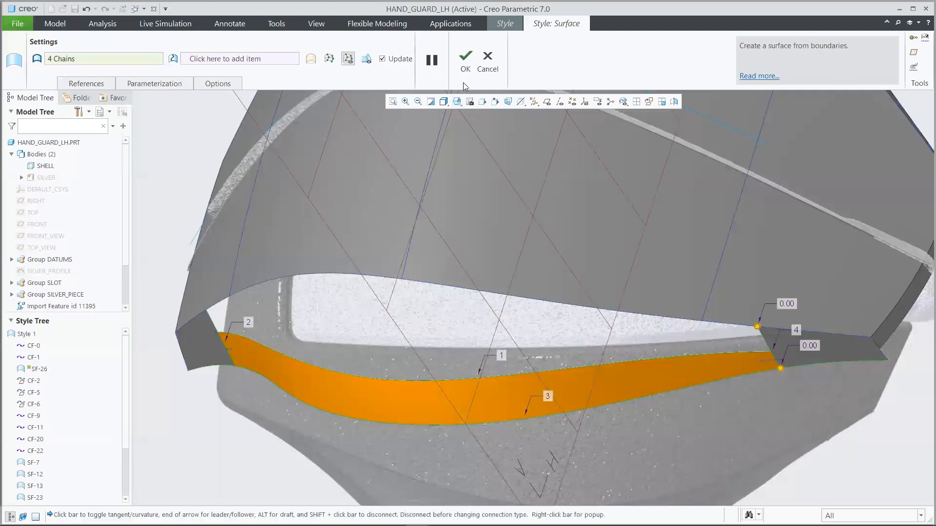
pyautogui.click(466, 61)
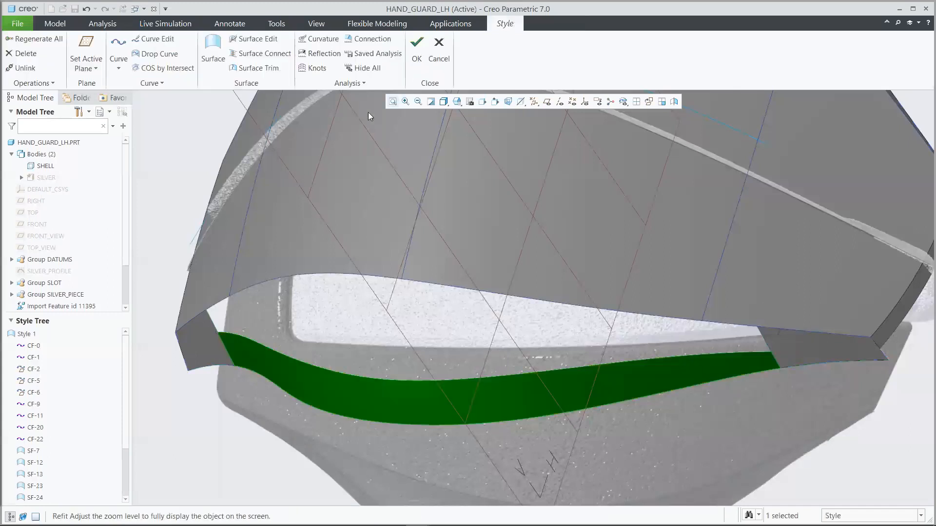
pyautogui.click(179, 133)
# Create a planar curve across the middle of the underside opening, from the main surface's lower edge to the strip's inner edge
pyautogui.click(118, 44)
pyautogui.click(51, 60)
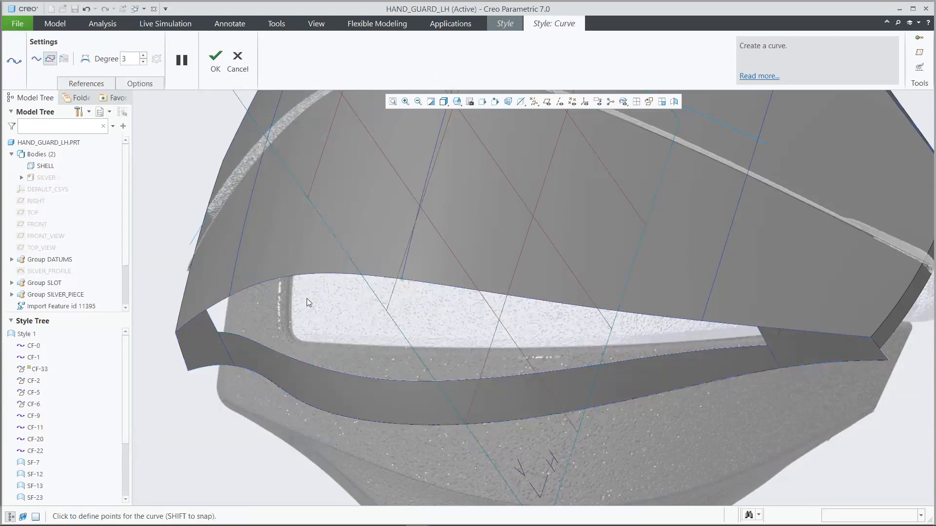
pyautogui.click(215, 61)
# Edit the planar curve: make its strip end tangent to the strip, add a point, and pull it slightly toward the guard's interior
pyautogui.press('v')
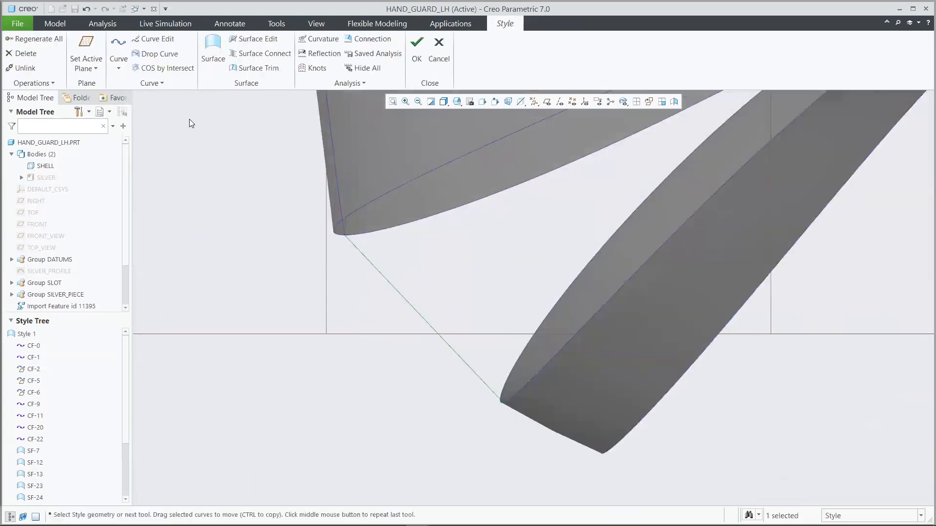
pyautogui.click(170, 39)
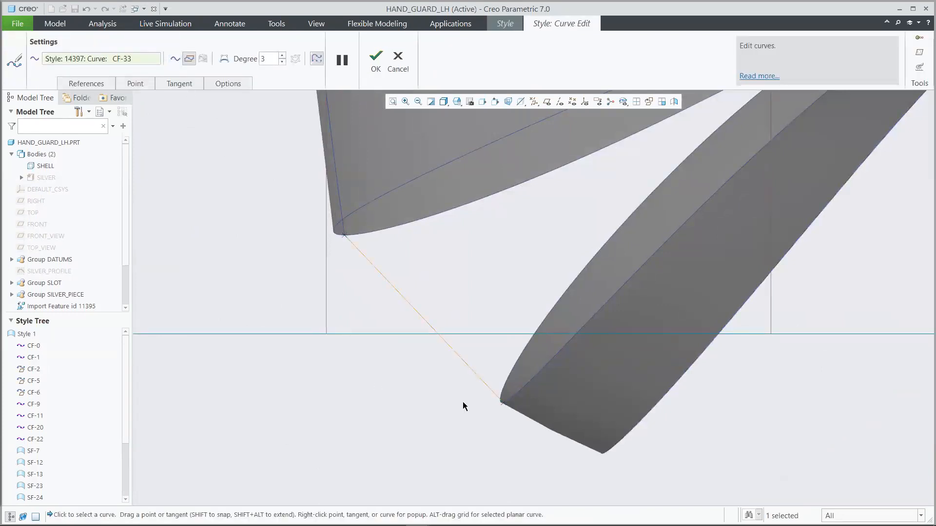
pyautogui.rightClick(476, 376)
pyautogui.click(508, 330)
pyautogui.rightClick(398, 296)
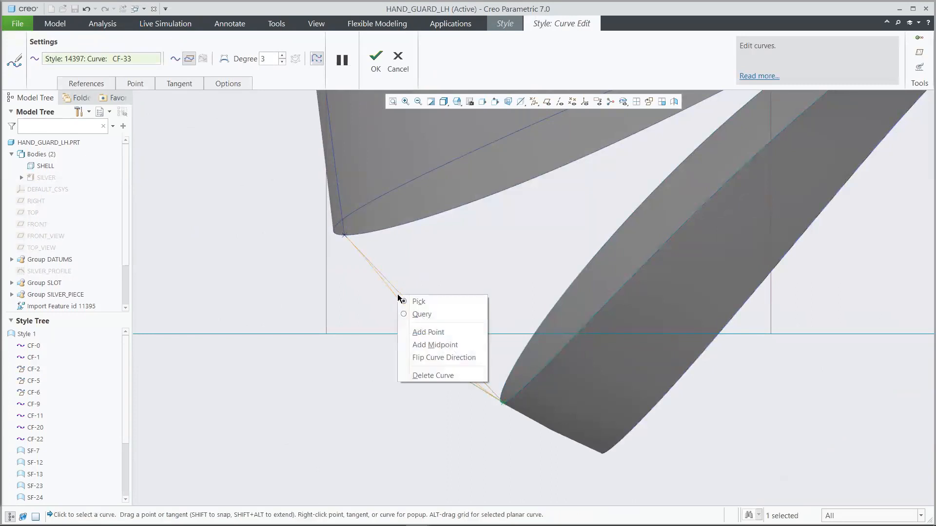
pyautogui.click(412, 331)
pyautogui.moveTo(407, 295); pyautogui.dragTo(416, 290)
pyautogui.click(377, 69)
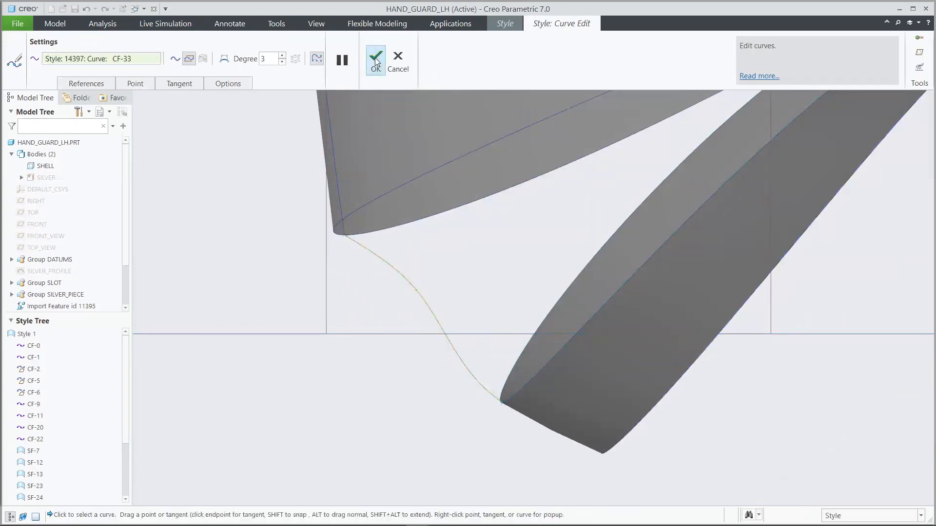
pyautogui.click(206, 128)
pyautogui.hotkey('ctrl', 'd')
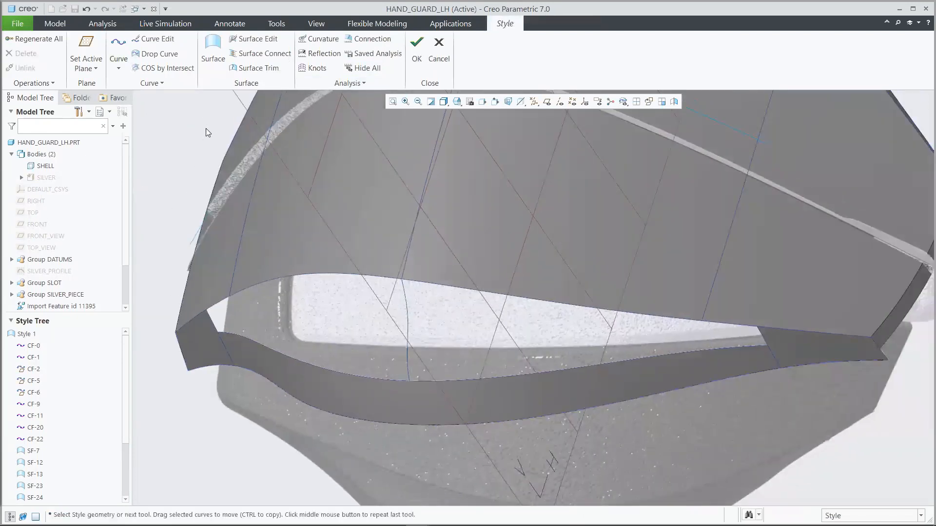
# Start a Style surface over the underside opening, bounded by the main surface's lower edge, the strip's inner edge and both corner edges
pyautogui.click(214, 49)
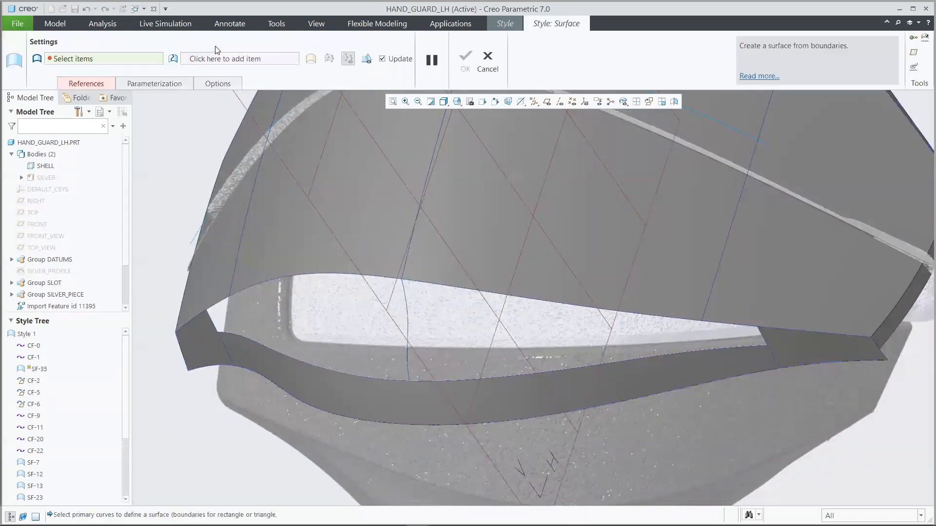
pyautogui.click(253, 284)
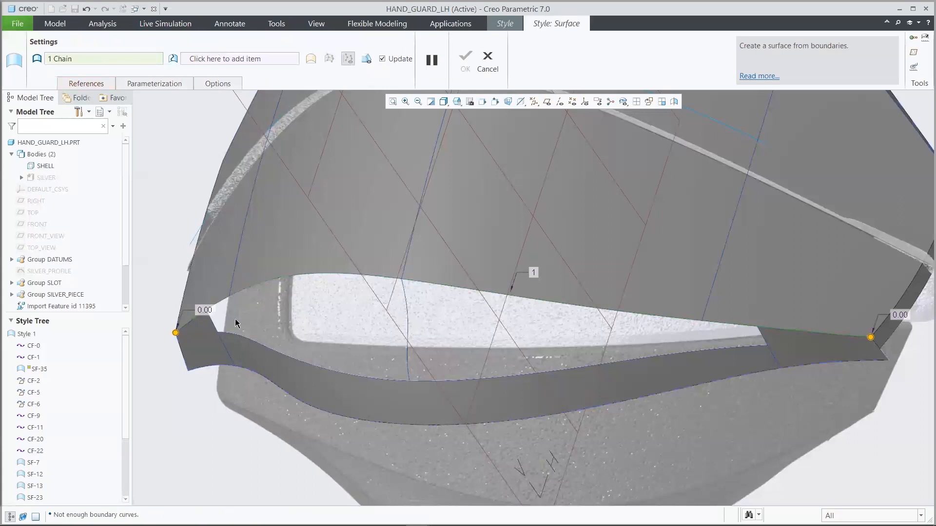
pyautogui.keyDown('ctrl'); pyautogui.click(216, 331); pyautogui.keyUp('ctrl')
pyautogui.keyDown('ctrl'); pyautogui.click(325, 367); pyautogui.keyUp('ctrl')
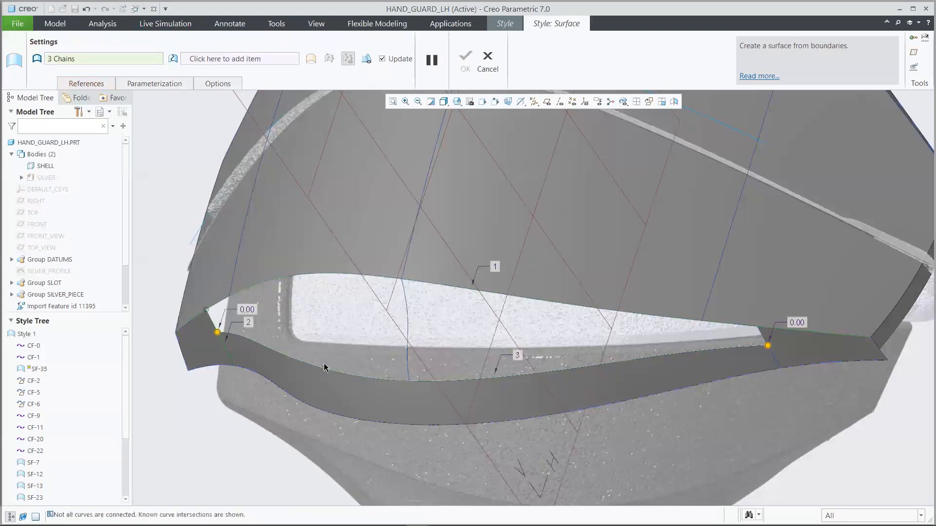
pyautogui.keyDown('ctrl'); pyautogui.click(761, 338); pyautogui.keyUp('ctrl')
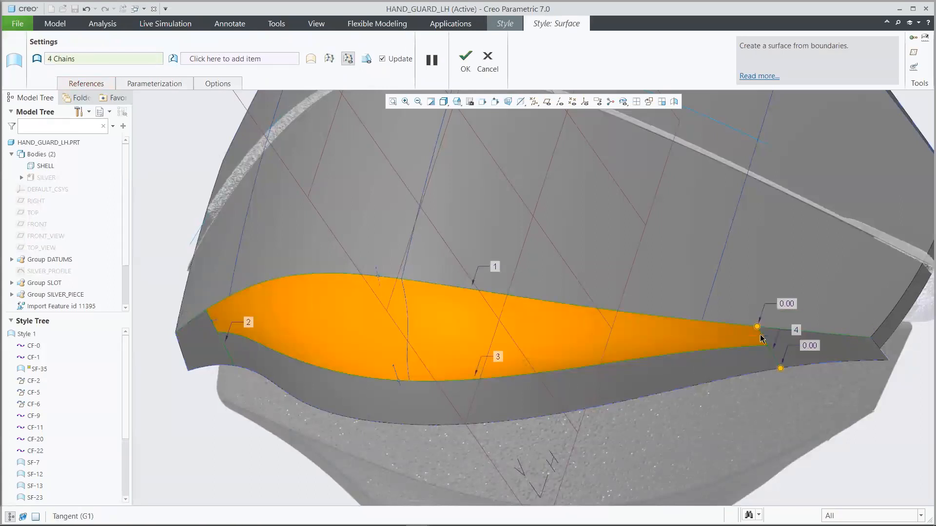
# Make the underside surface tangent to both corner surfaces and to the strip below it
pyautogui.rightClick(758, 340)
pyautogui.click(688, 344)
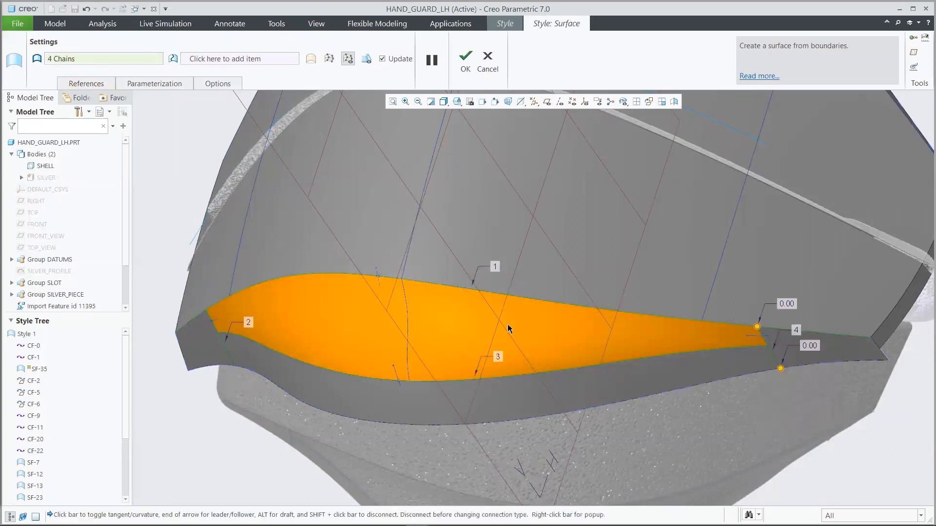
pyautogui.rightClick(218, 324)
pyautogui.click(323, 332)
pyautogui.rightClick(393, 366)
pyautogui.click(436, 343)
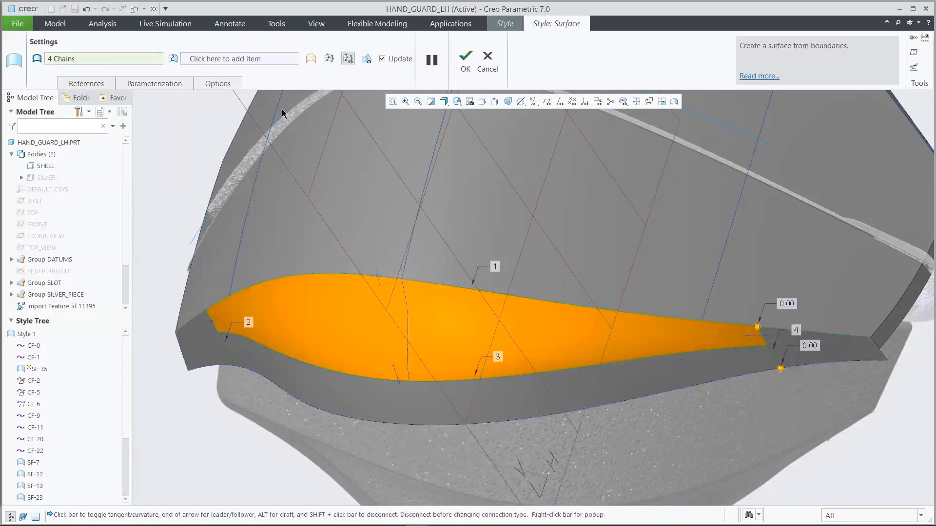
# Add the planar cross curve as an internal curve of the underside surface and accept the surface
pyautogui.click(243, 58)
pyautogui.click(408, 312)
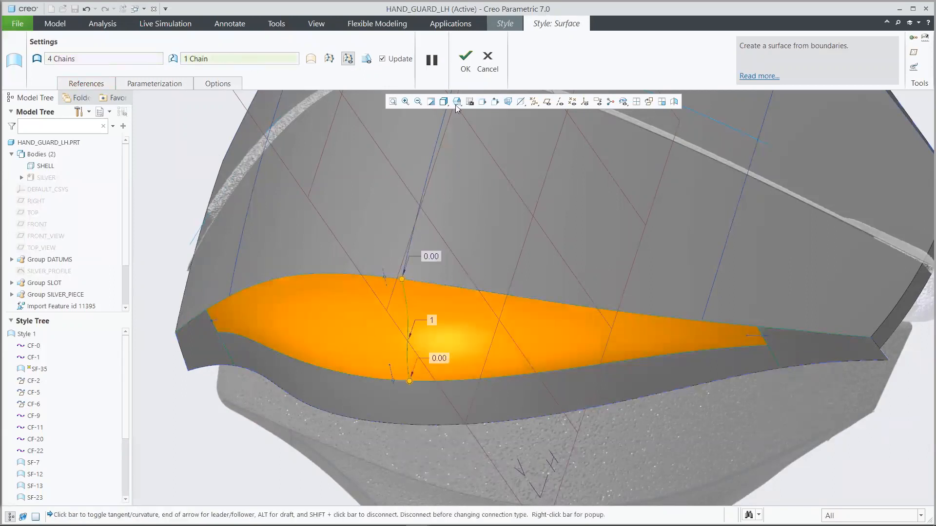
pyautogui.click(466, 61)
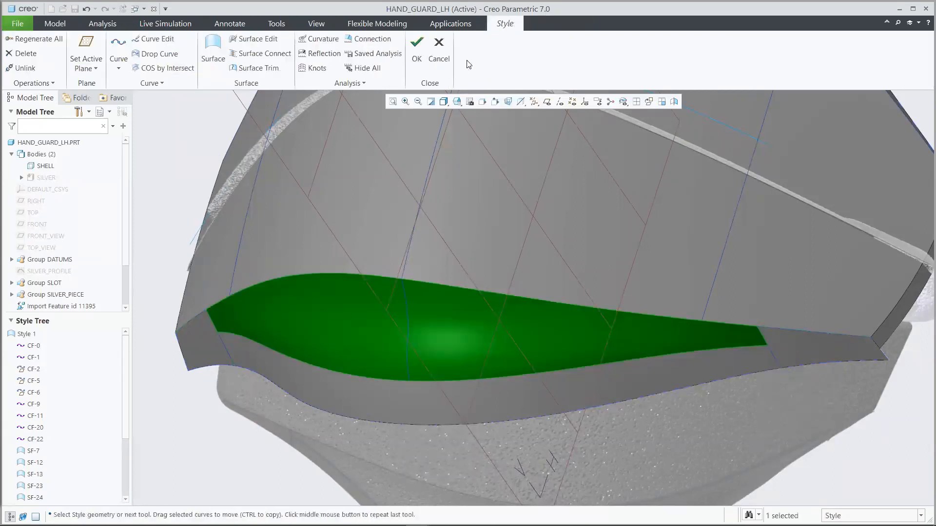
pyautogui.click(182, 138)
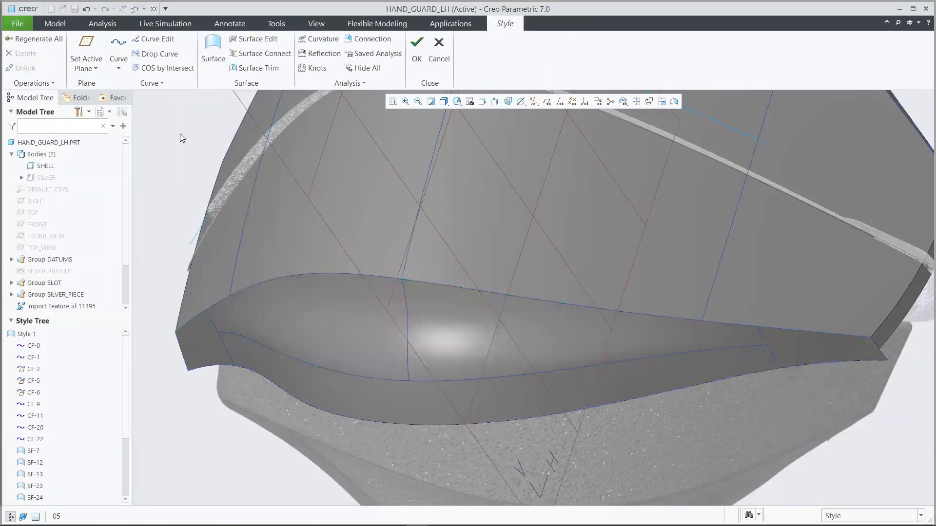
# Run a Reflection analysis on all the Style surfaces from SF-7 to SF-35
pyautogui.hotkey('ctrl', 'd')
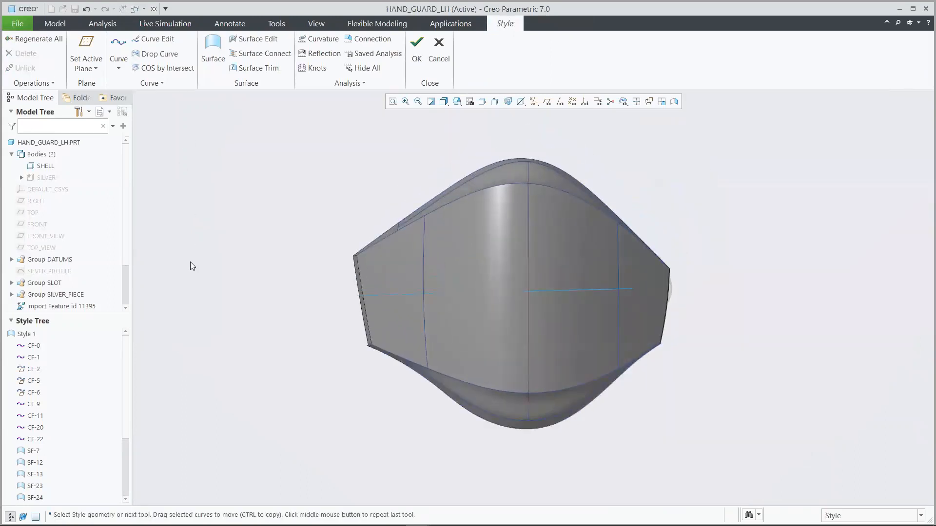
pyautogui.scroll(-3, 128, 414)
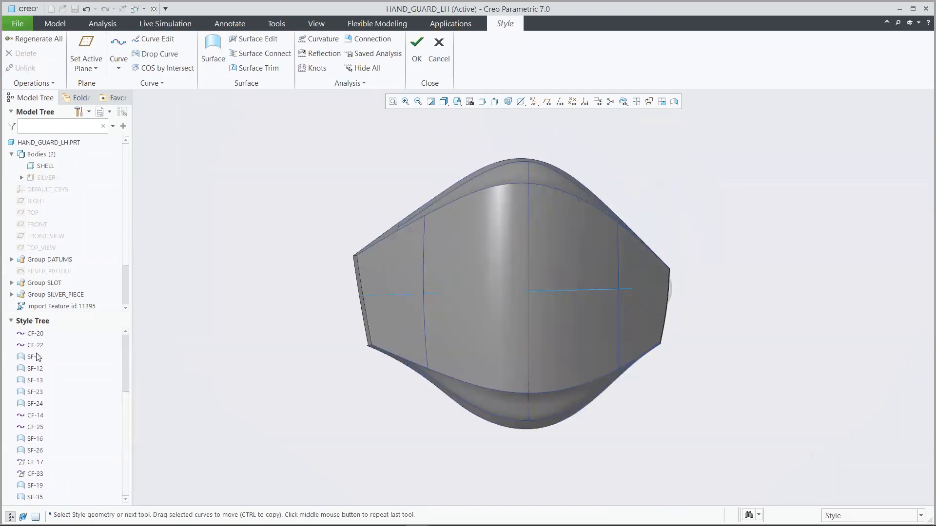
pyautogui.click(34, 356)
pyautogui.keyDown('shift'); pyautogui.click(35, 498); pyautogui.keyUp('shift')
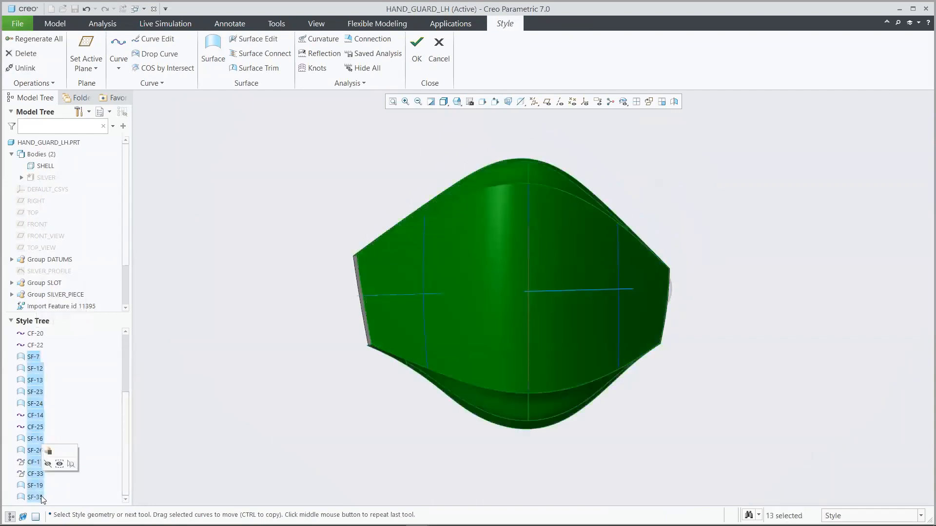
pyautogui.click(320, 51)
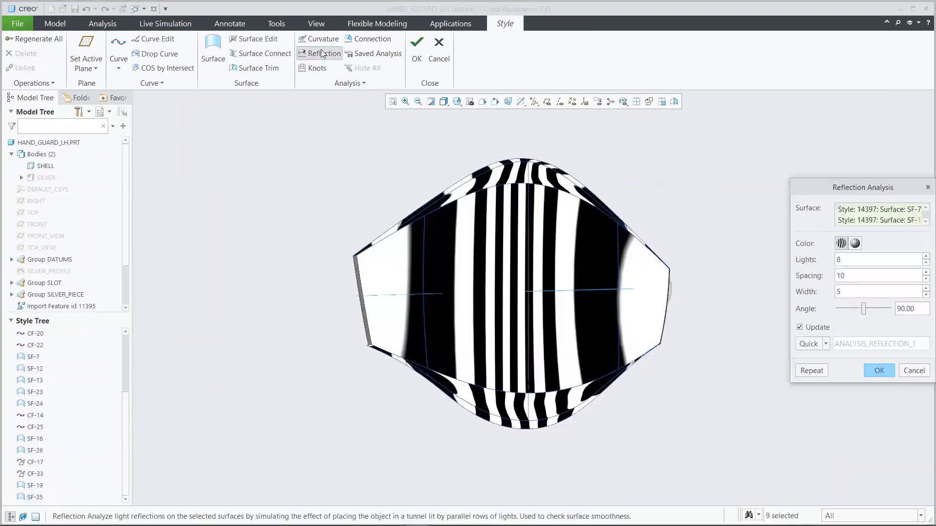
# Set the reflection analysis to 36 lights, examine the stripe flow across the surface joints and close the analysis
pyautogui.doubleClick(844, 263)
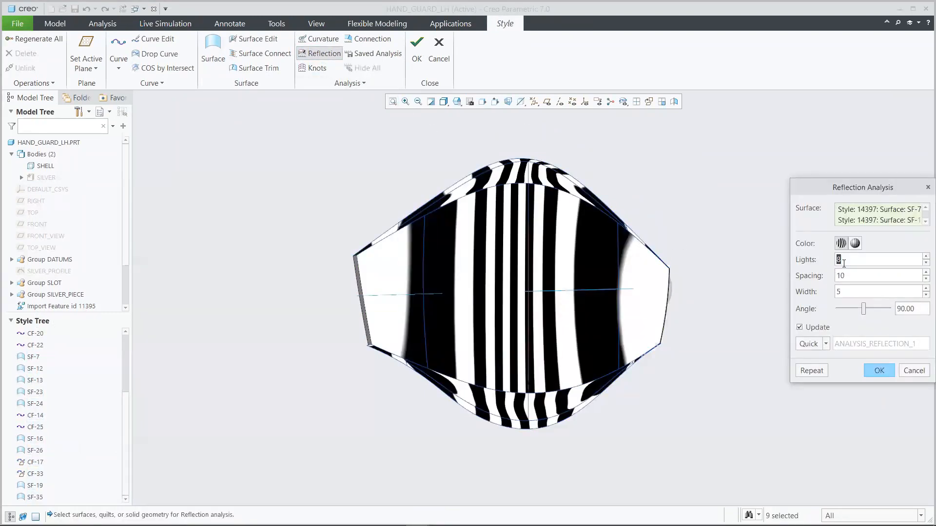
pyautogui.press('Return')
pyautogui.moveTo(531, 264); pyautogui.dragTo(515, 260, button='middle')
pyautogui.moveTo(513, 279); pyautogui.dragTo(507, 257, button='middle')
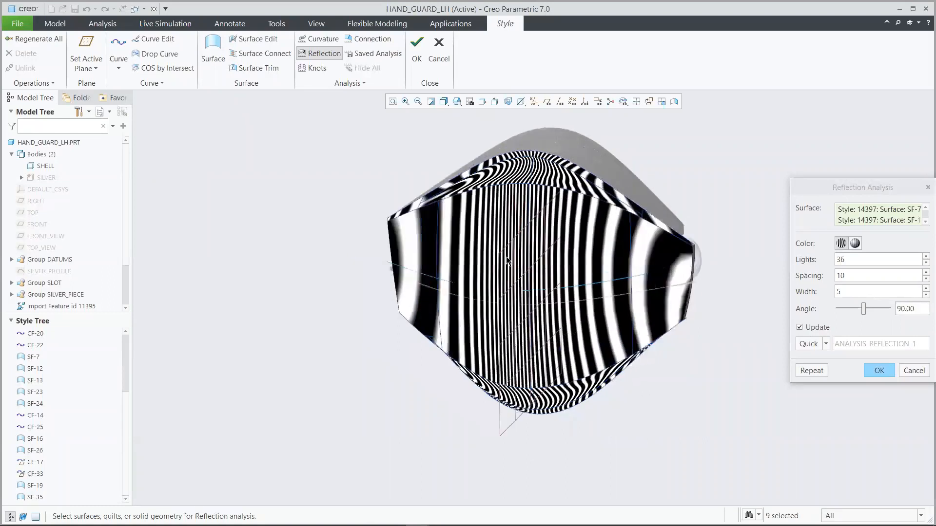
pyautogui.click(879, 371)
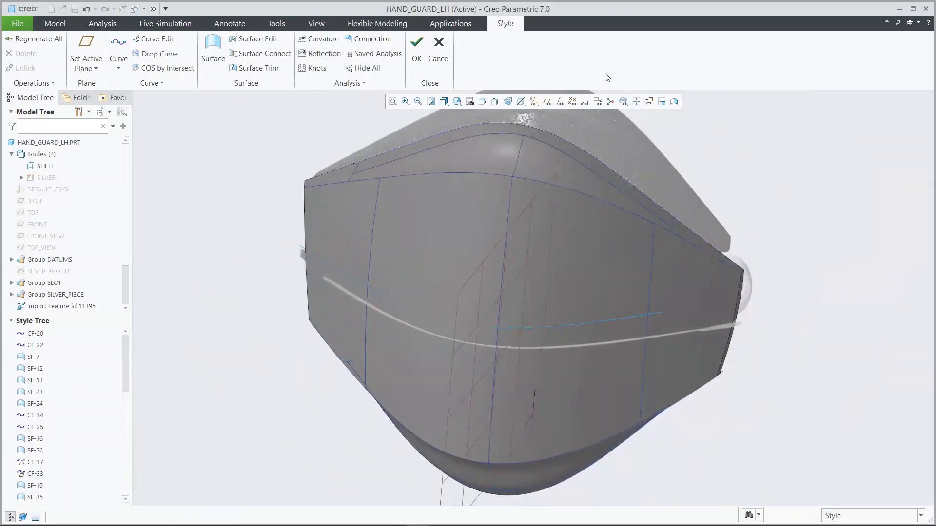
# Accept the Style feature
pyautogui.click(418, 46)
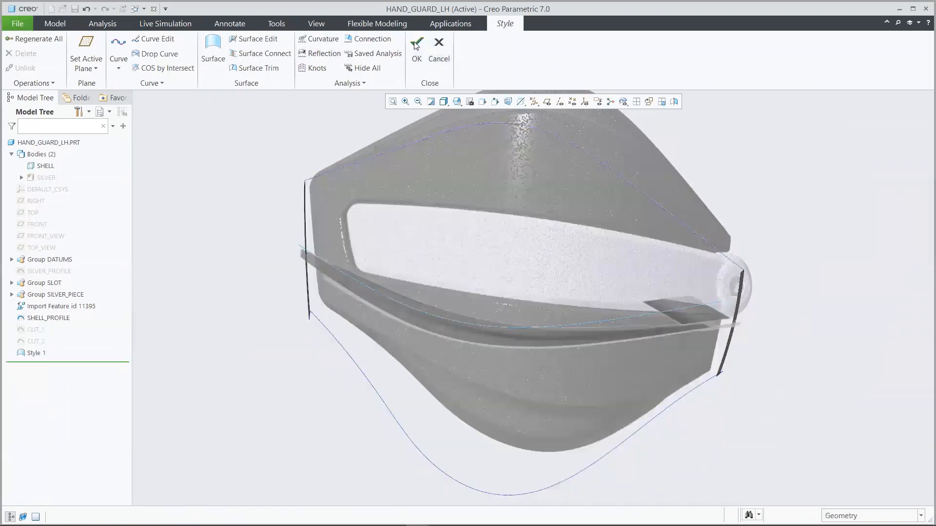
pyautogui.click(254, 140)
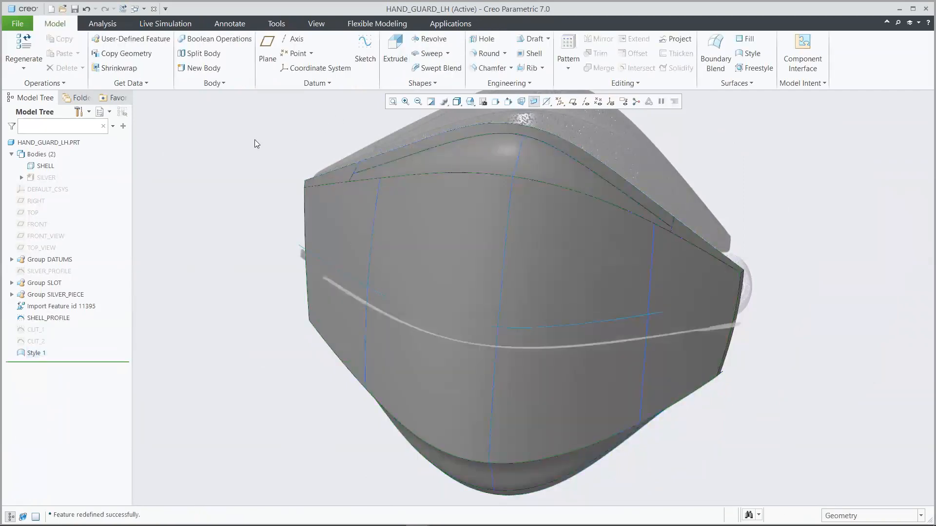
# Hide the Front_View.jpg and Top_View.jpg reference images and accept the image settings
pyautogui.click(316, 24)
pyautogui.click(466, 83)
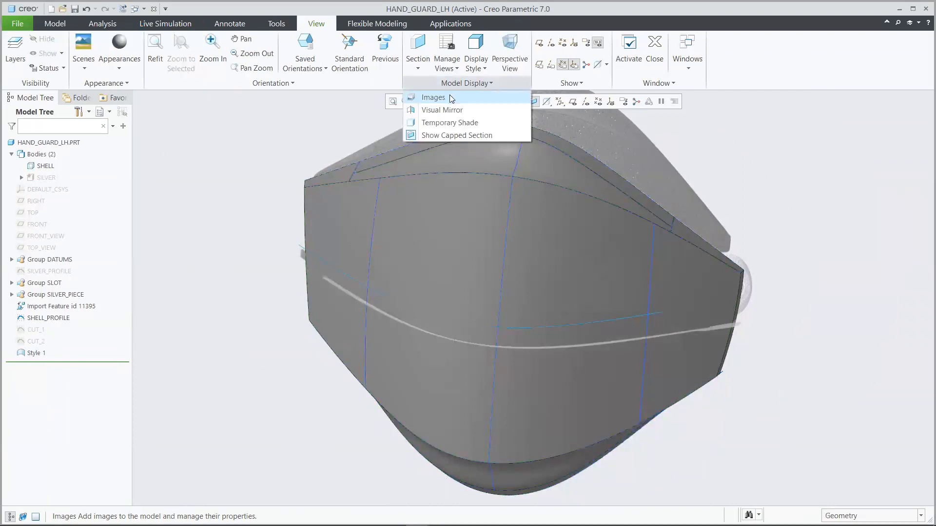
pyautogui.click(426, 96)
pyautogui.click(169, 71)
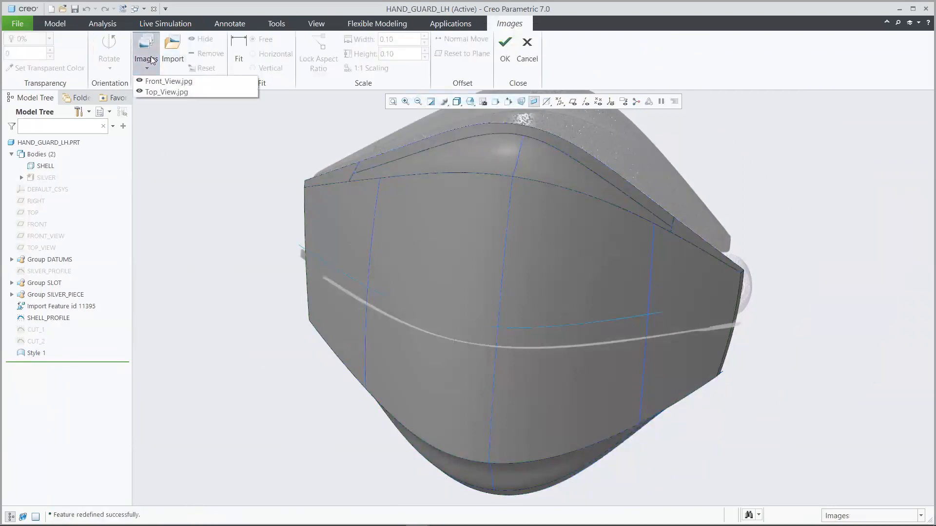
pyautogui.click(151, 81)
pyautogui.click(178, 60)
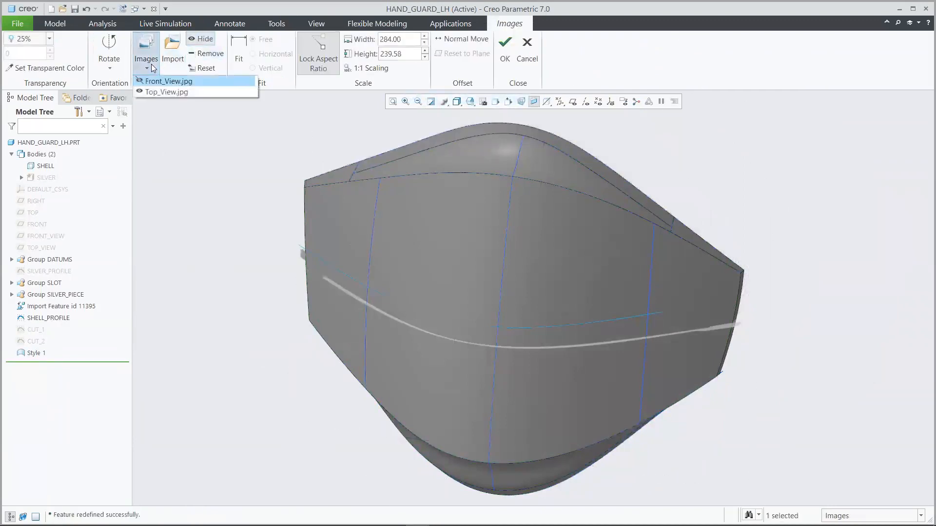
pyautogui.click(160, 94)
pyautogui.click(201, 43)
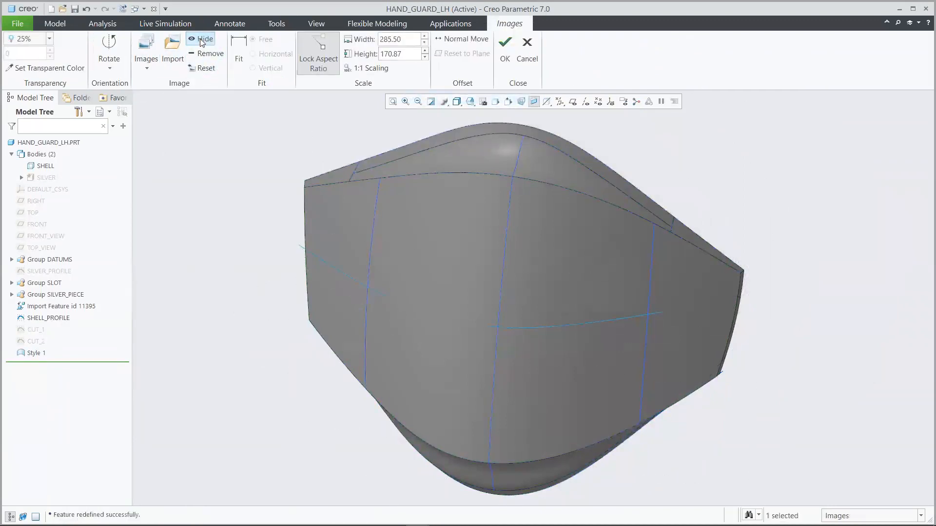
pyautogui.click(505, 48)
pyautogui.click(55, 24)
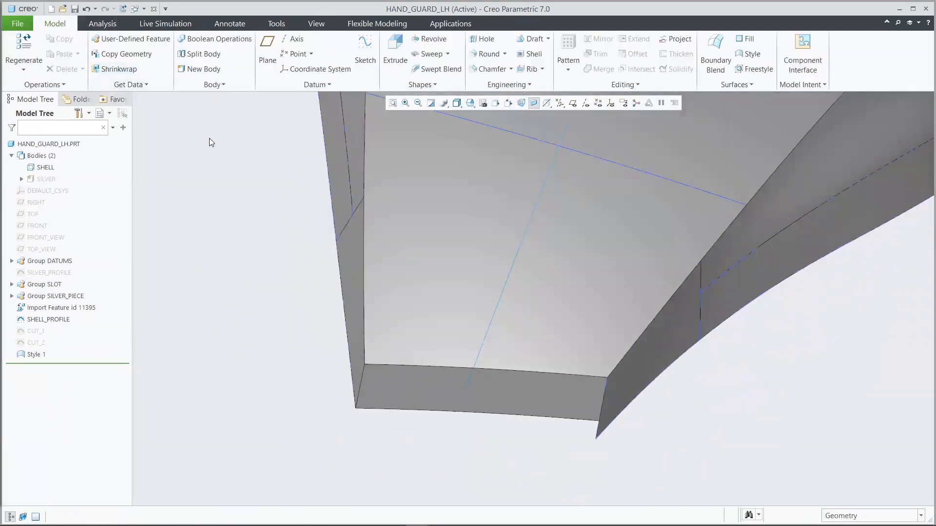
# Restrict selection to quilts and merge the Style quilt with the flange surface closing the guard's narrow end
pyautogui.click(844, 517)
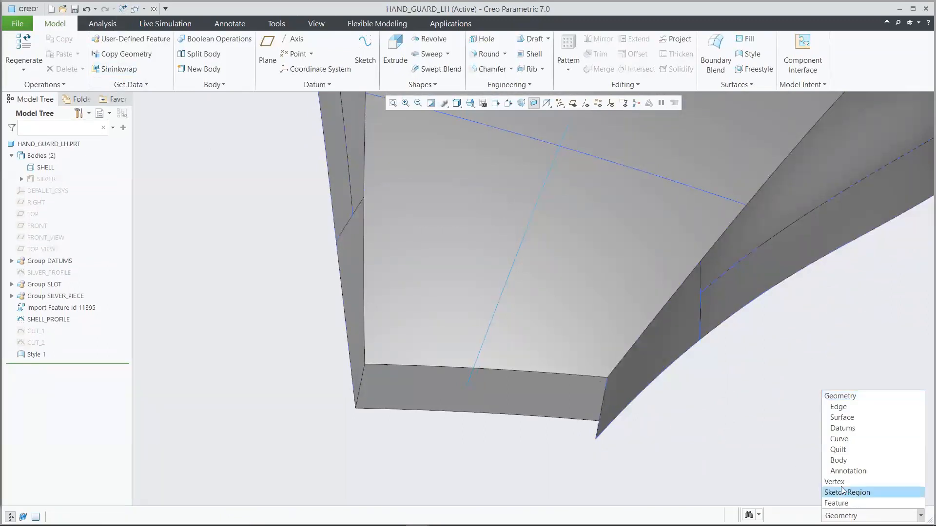
pyautogui.click(843, 451)
pyautogui.click(551, 351)
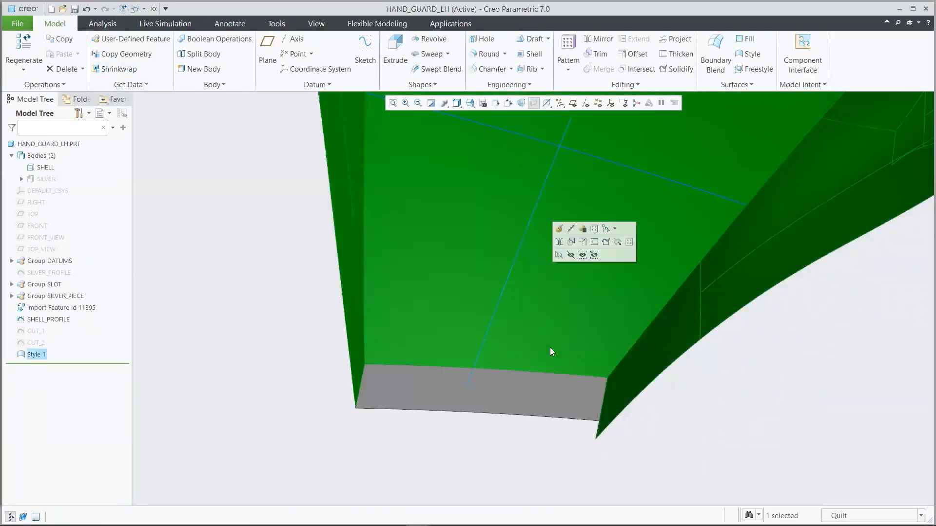
pyautogui.keyDown('ctrl'); pyautogui.click(542, 390); pyautogui.keyUp('ctrl')
pyautogui.click(600, 69)
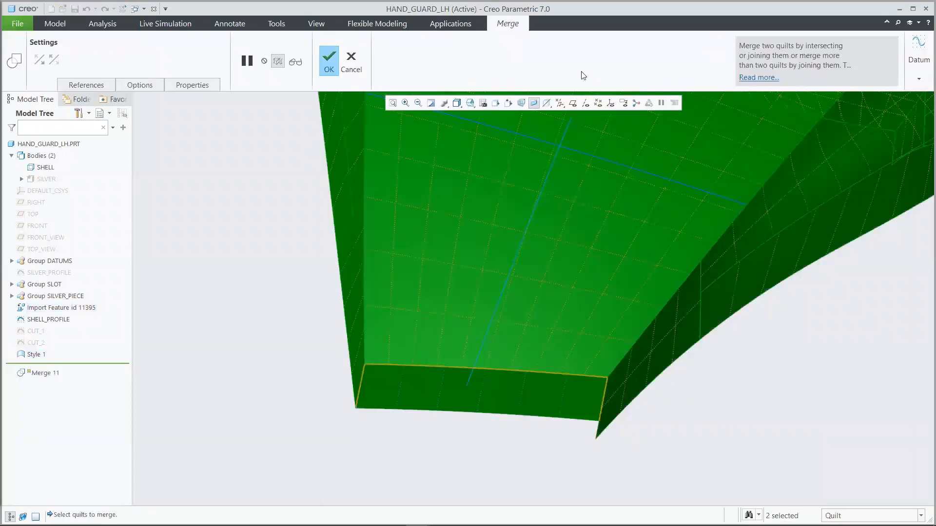
pyautogui.click(329, 61)
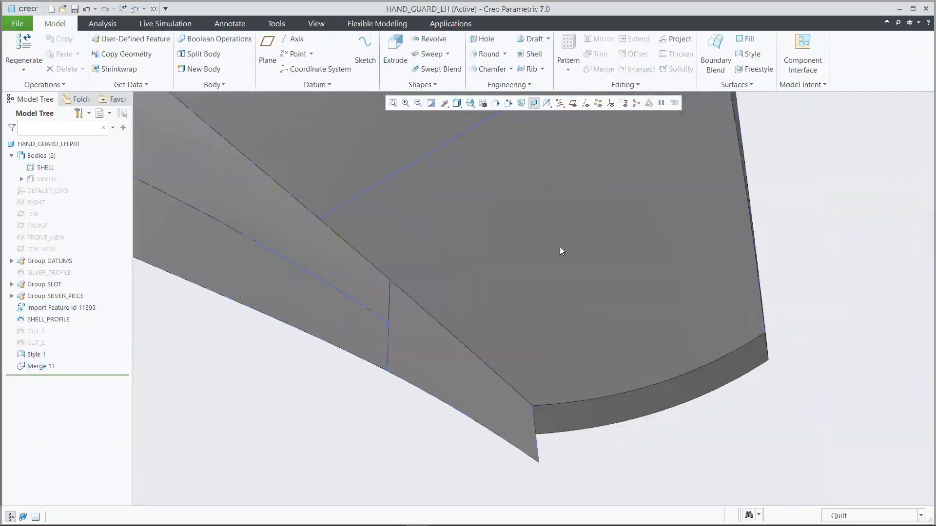
# Merge the Style quilt with the imported curved flange surface at the guard's opposite end
pyautogui.click(560, 251)
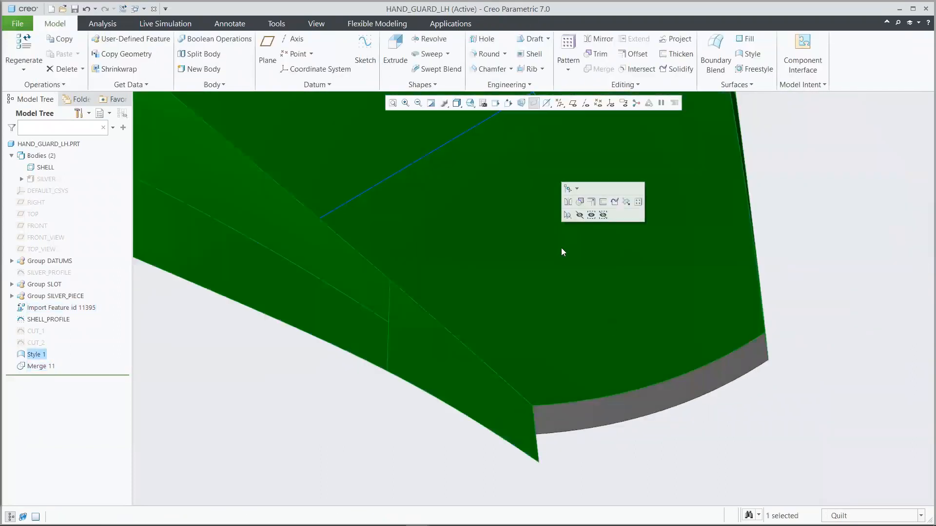
pyautogui.keyDown('ctrl'); pyautogui.click(648, 399); pyautogui.keyUp('ctrl')
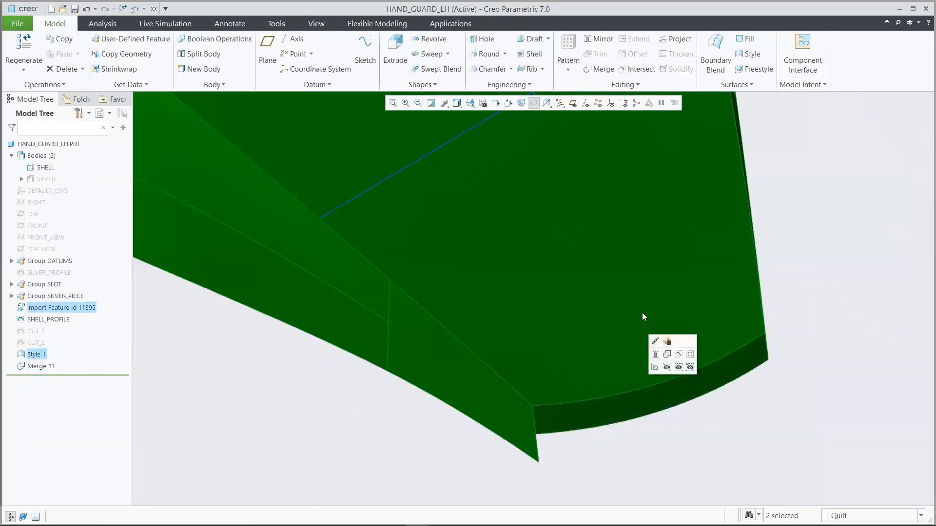
pyautogui.click(593, 69)
pyautogui.click(328, 61)
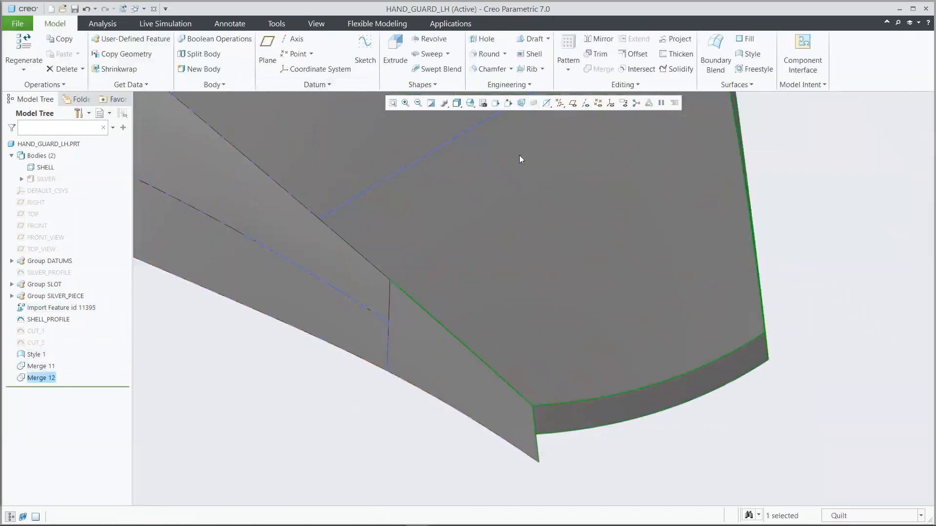
pyautogui.click(787, 184)
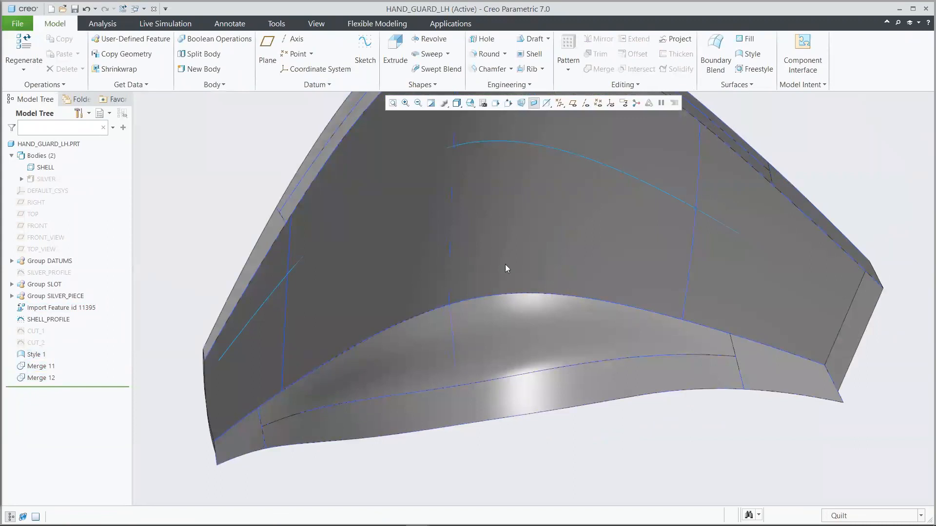
# Extrude the CUT_1 sketch as a surface cut through all, with the direction flipped, to trim the protruding lower corners of the merged quilt
pyautogui.click(35, 332)
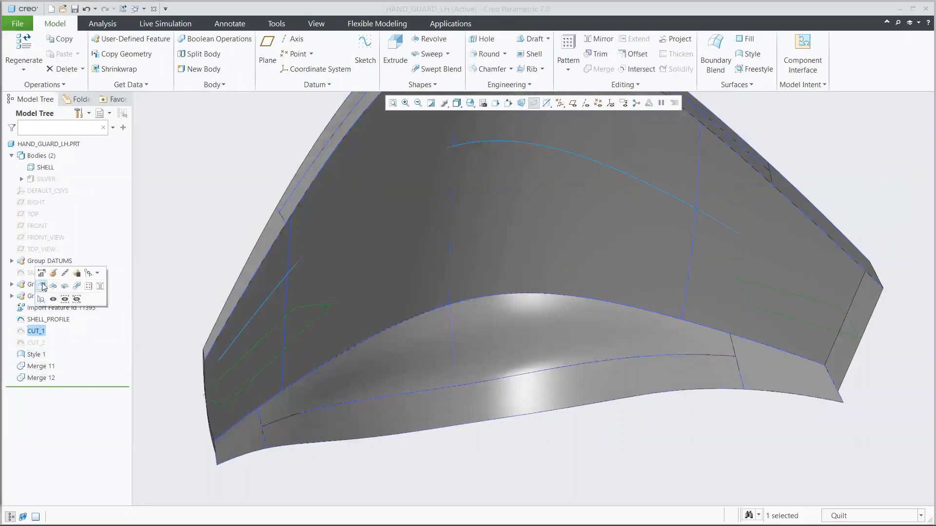
pyautogui.click(42, 285)
pyautogui.click(51, 68)
pyautogui.click(219, 53)
pyautogui.click(403, 215)
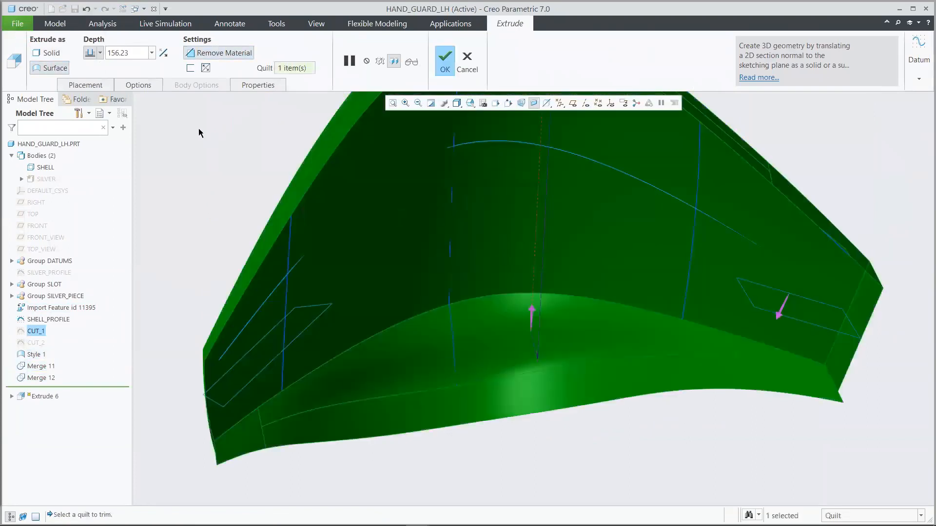
pyautogui.click(100, 53)
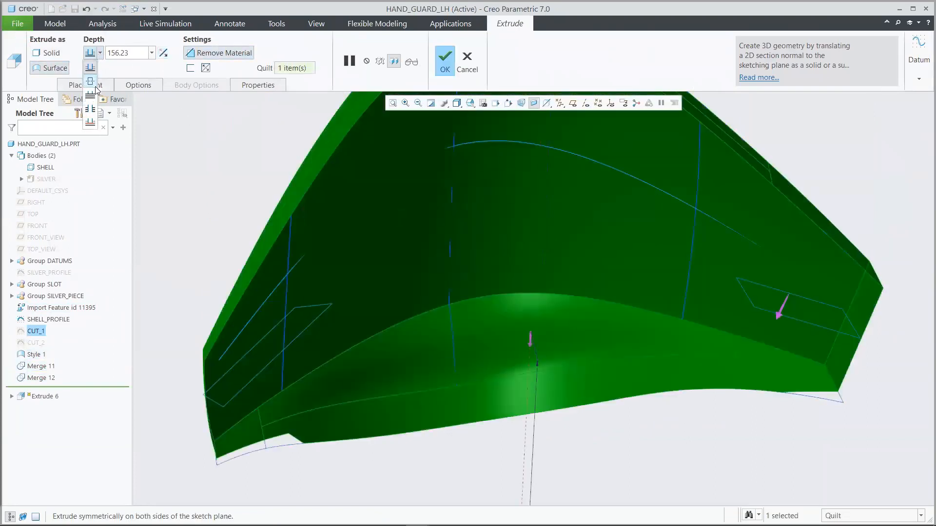
pyautogui.click(91, 100)
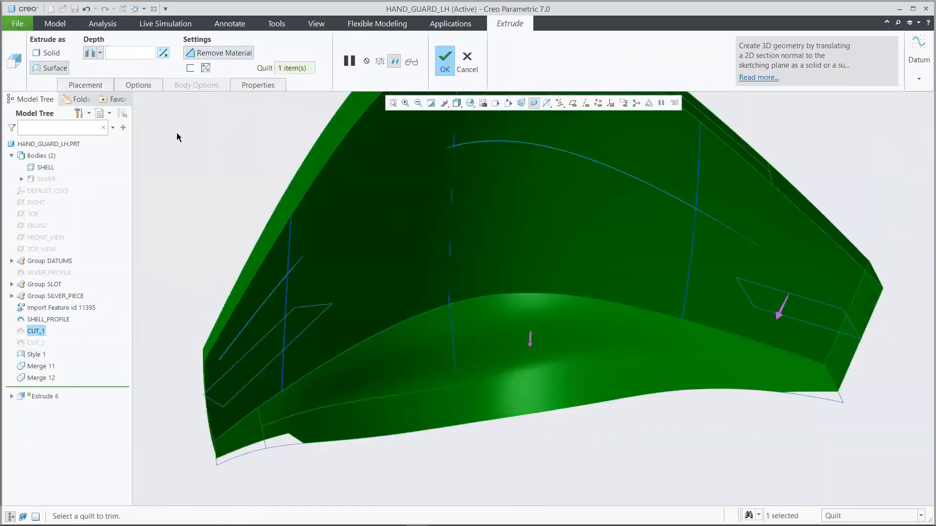
pyautogui.click(441, 68)
pyautogui.click(195, 145)
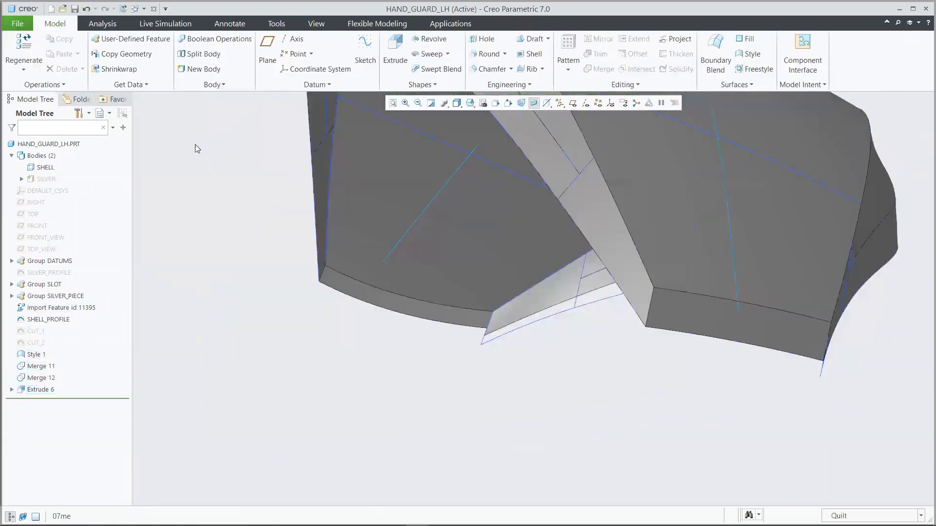
# Round the two short corner edges of the narrow end flange with a 12 mm radius
pyautogui.click(489, 56)
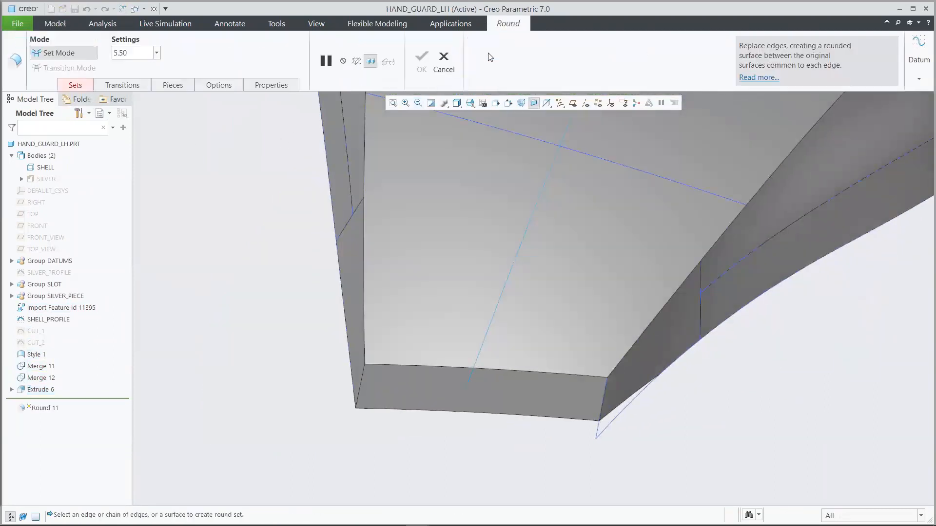
pyautogui.click(362, 375)
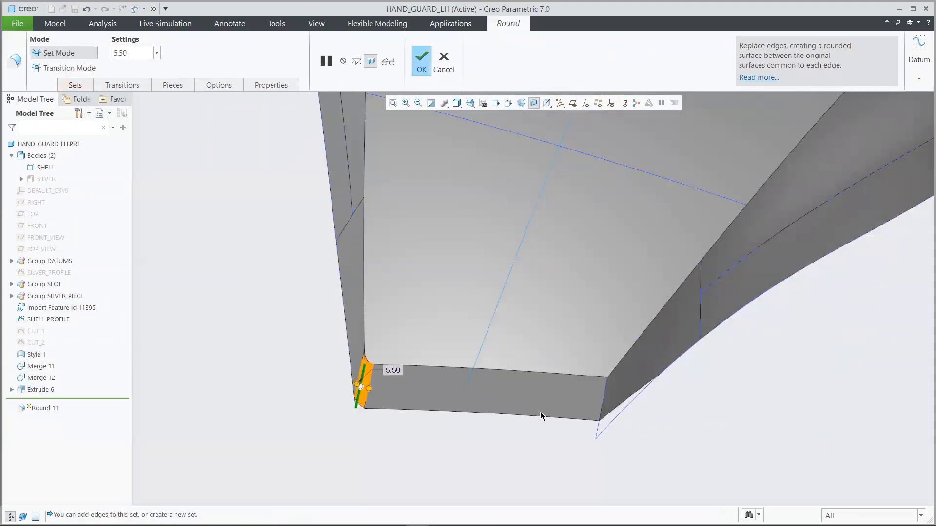
pyautogui.keyDown('ctrl'); pyautogui.click(606, 395); pyautogui.keyUp('ctrl')
pyautogui.doubleClick(136, 54)
pyautogui.press('BackSpace')
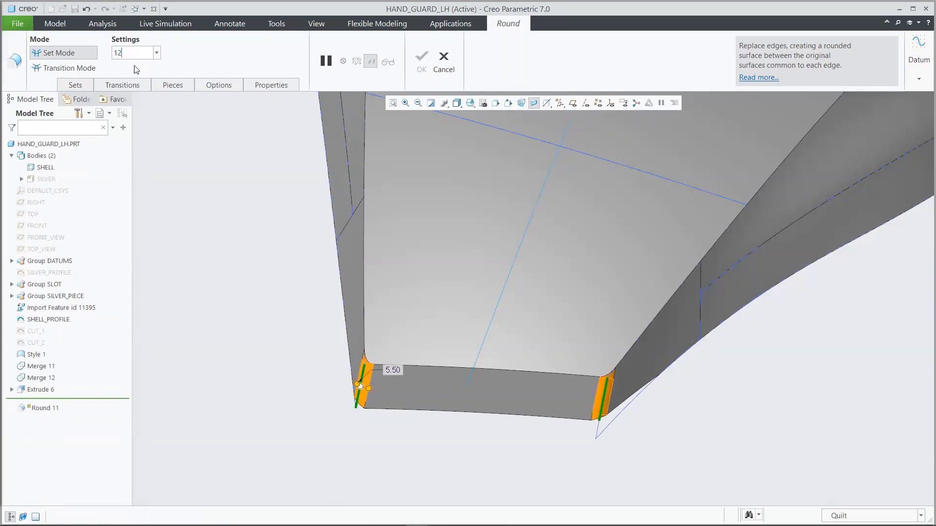
pyautogui.write('12')
pyautogui.press('Return')
pyautogui.click(421, 61)
pyautogui.click(242, 196)
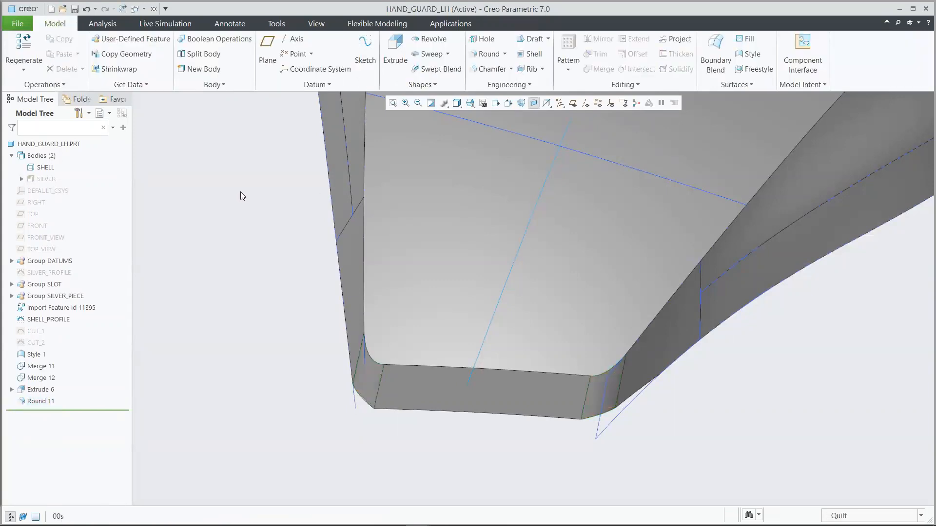
# Show the hidden SHELL_SLOT quilt from the SLOT group
pyautogui.hotkey('ctrl', 'd')
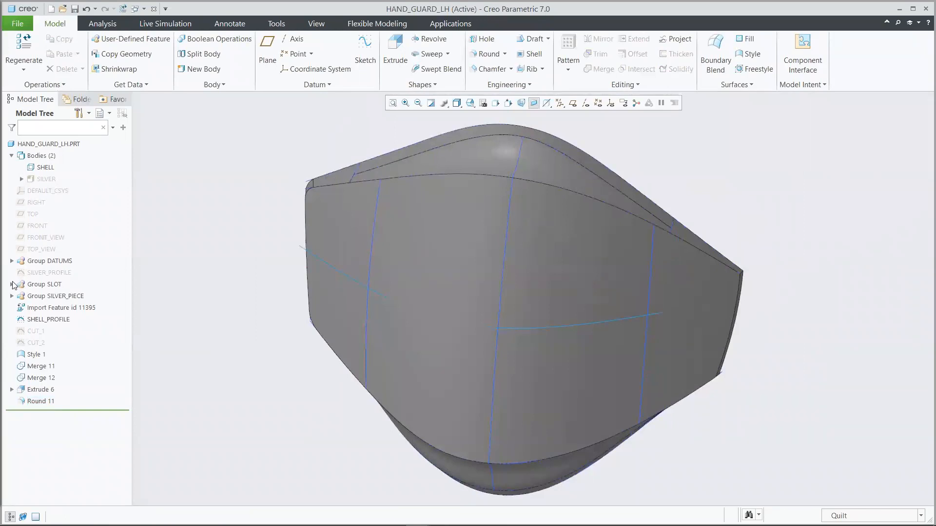
pyautogui.click(12, 285)
pyautogui.click(48, 319)
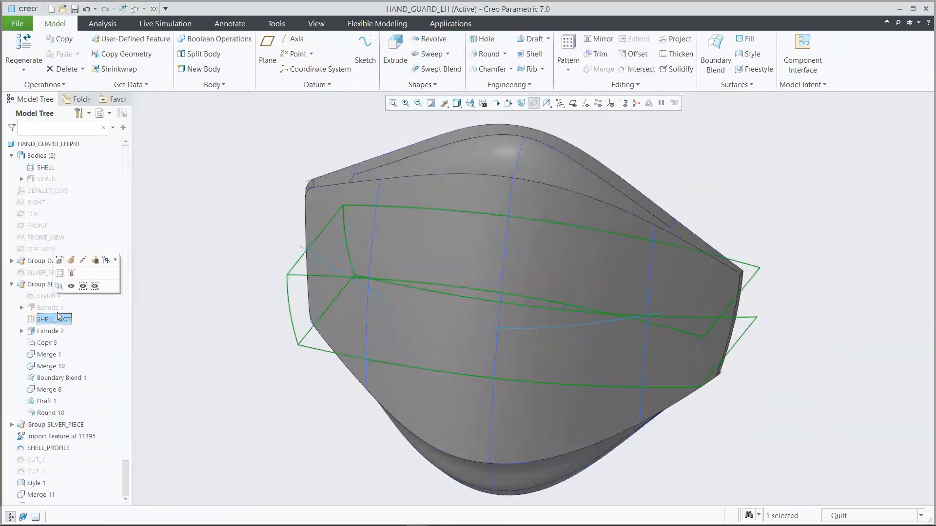
pyautogui.click(69, 280)
# Merge the shell quilt with the slot quilt, flipping the kept side so the recessed slot remains in the outer face
pyautogui.click(414, 219)
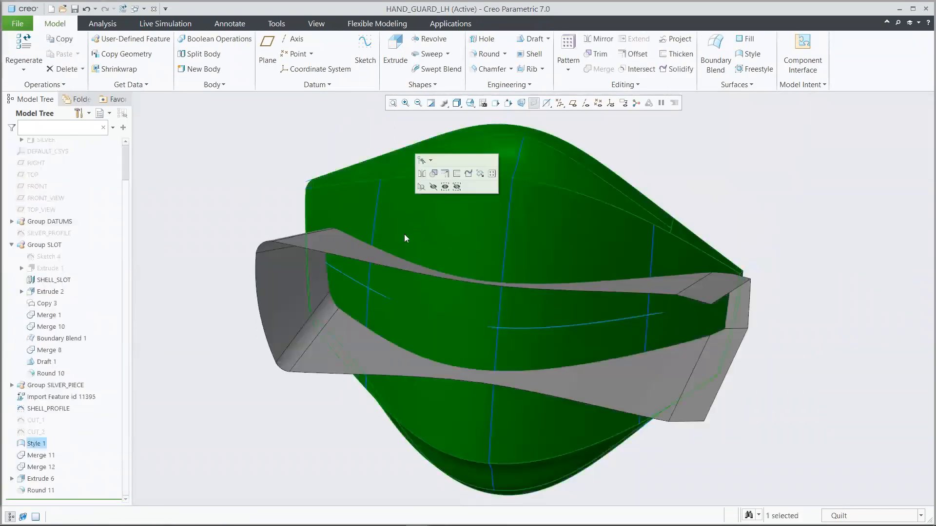
pyautogui.keyDown('ctrl'); pyautogui.click(281, 282); pyautogui.keyUp('ctrl')
pyautogui.click(600, 69)
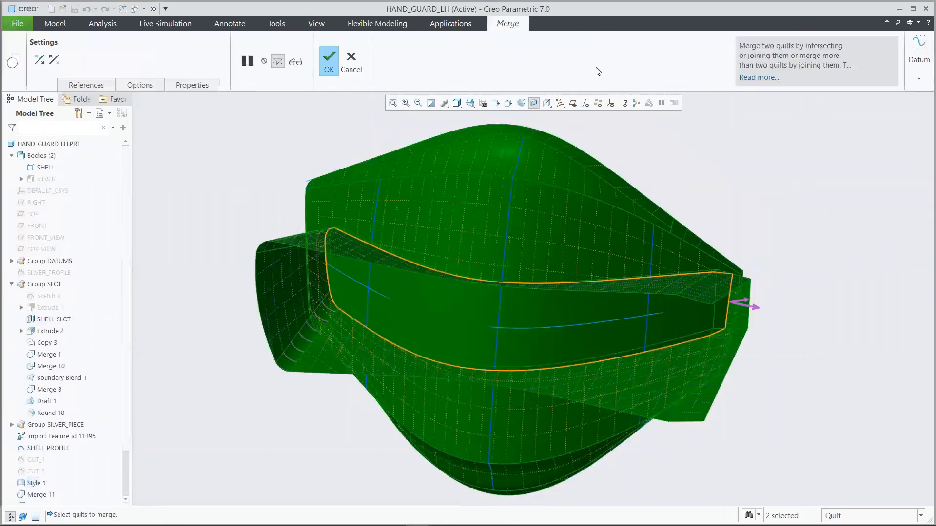
pyautogui.click(752, 306)
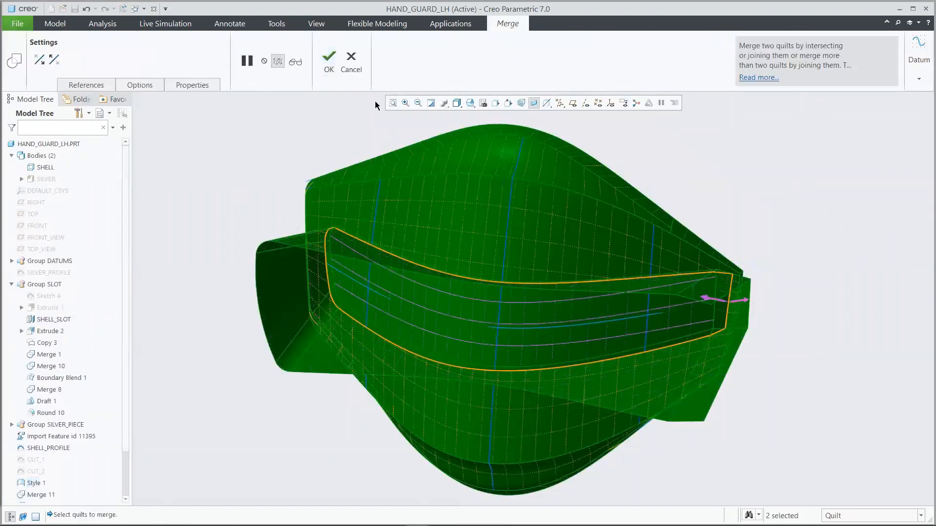
pyautogui.click(329, 61)
pyautogui.click(289, 133)
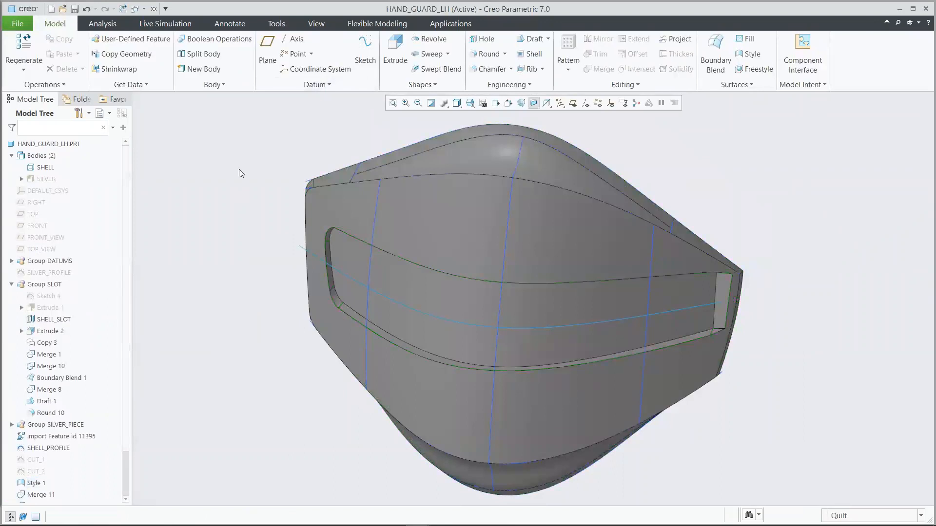
pyautogui.click(12, 284)
# Extrude the CUT_2 sketch as a surface cut through all to trim the slotted end of the shell quilt
pyautogui.moveTo(171, 223); pyautogui.dragTo(171, 224, button='middle')
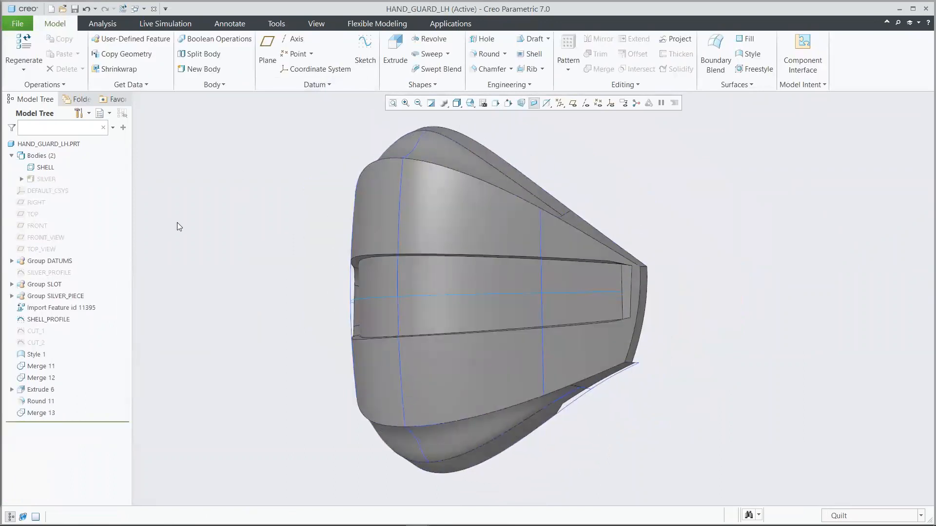
pyautogui.click(36, 343)
pyautogui.click(51, 292)
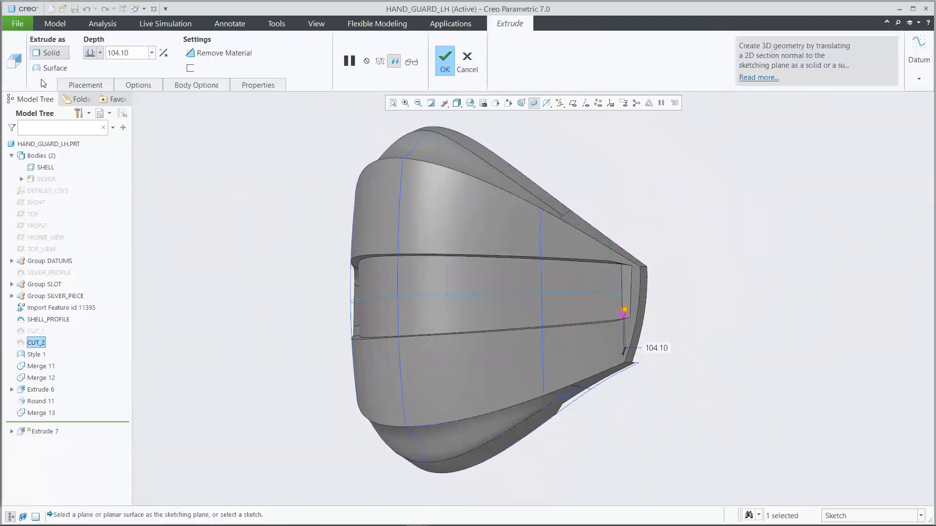
pyautogui.click(49, 68)
pyautogui.click(200, 55)
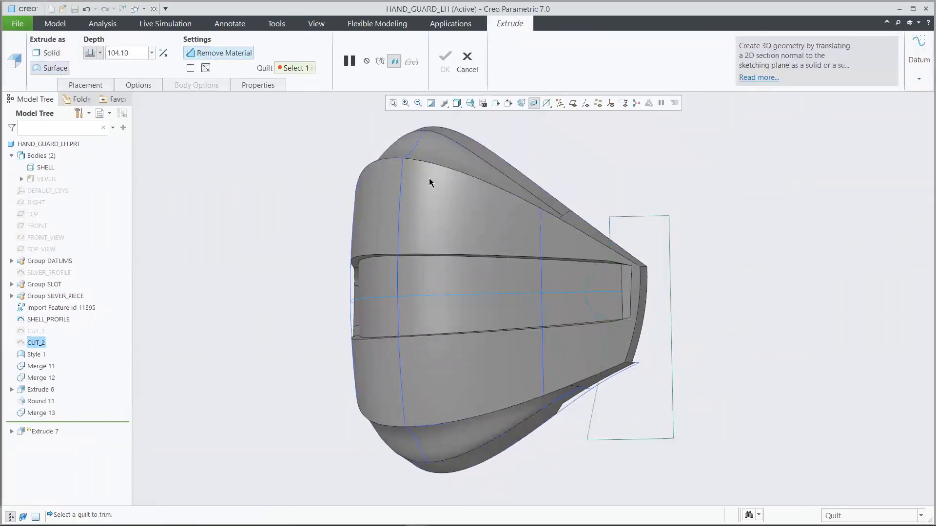
pyautogui.click(455, 197)
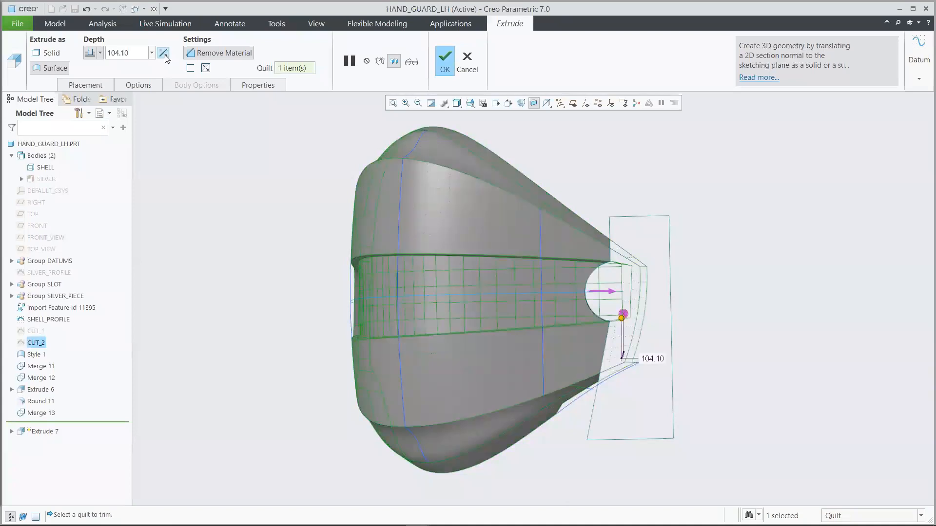
pyautogui.click(100, 53)
pyautogui.click(90, 108)
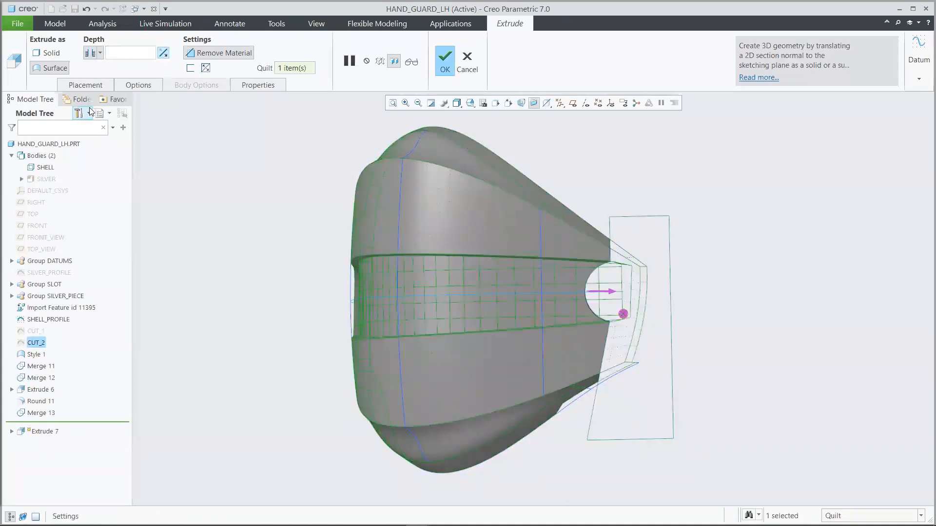
pyautogui.click(443, 60)
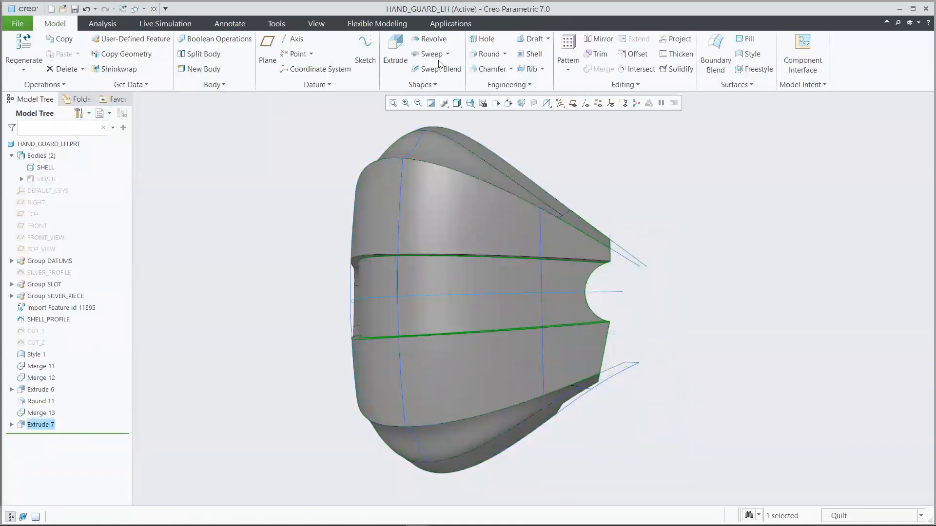
pyautogui.click(272, 131)
# Round the edge loop around the guard's outer face as a chordal round with a chord of 4 mm
pyautogui.hotkey('ctrl', 'd')
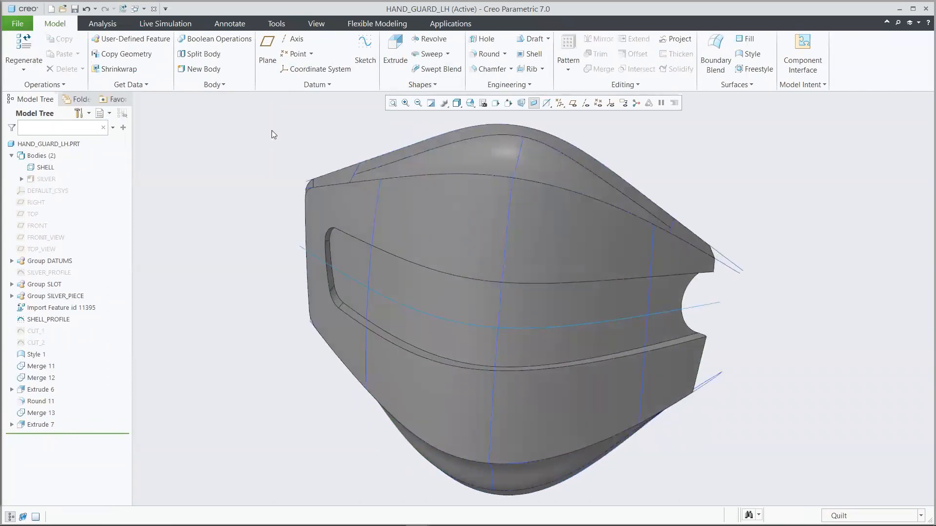
pyautogui.click(487, 54)
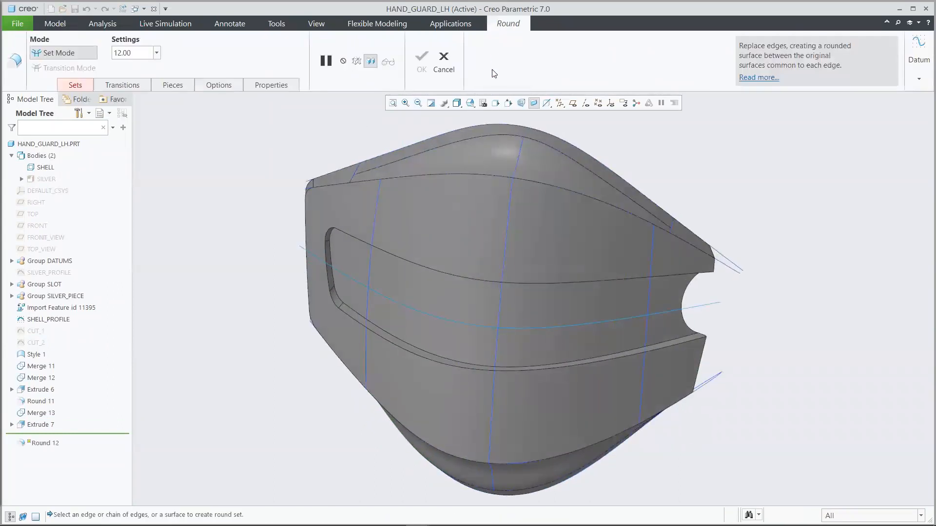
pyautogui.click(478, 174)
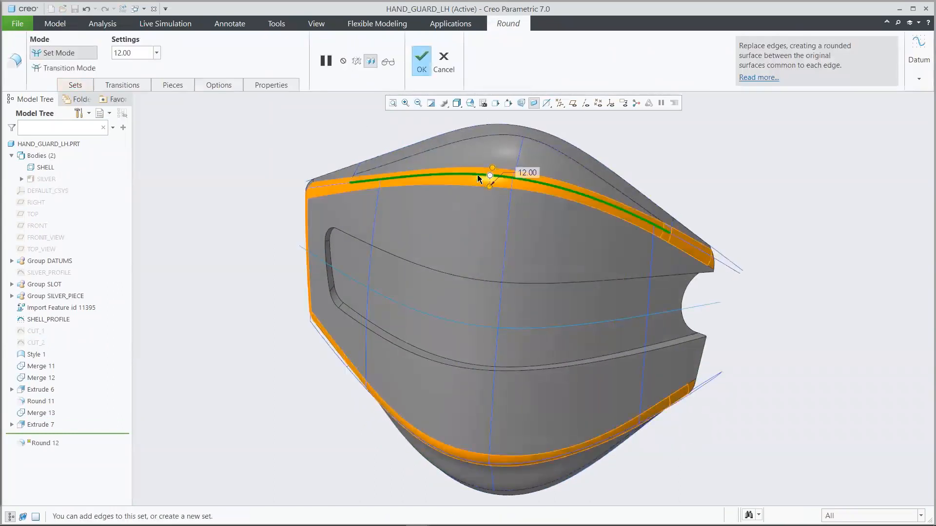
pyautogui.click(76, 85)
pyautogui.click(156, 217)
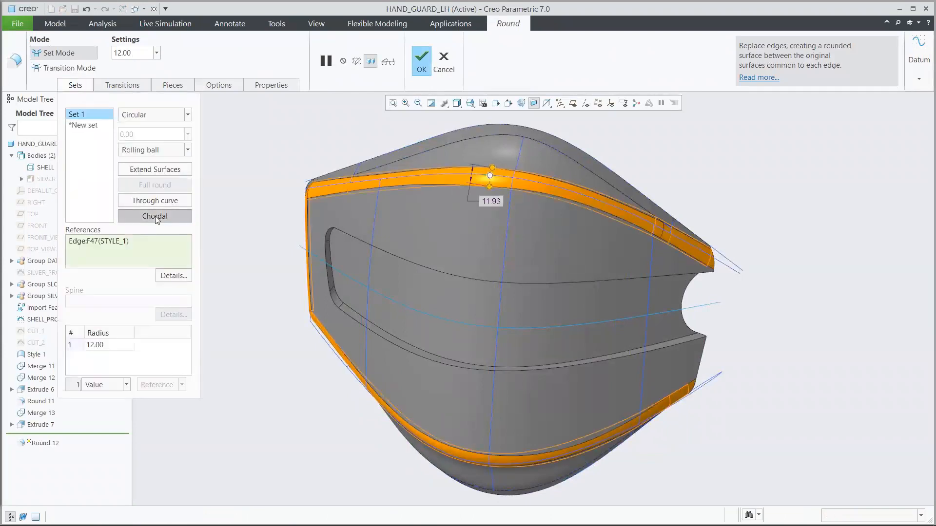
pyautogui.click(137, 54)
pyautogui.write('4')
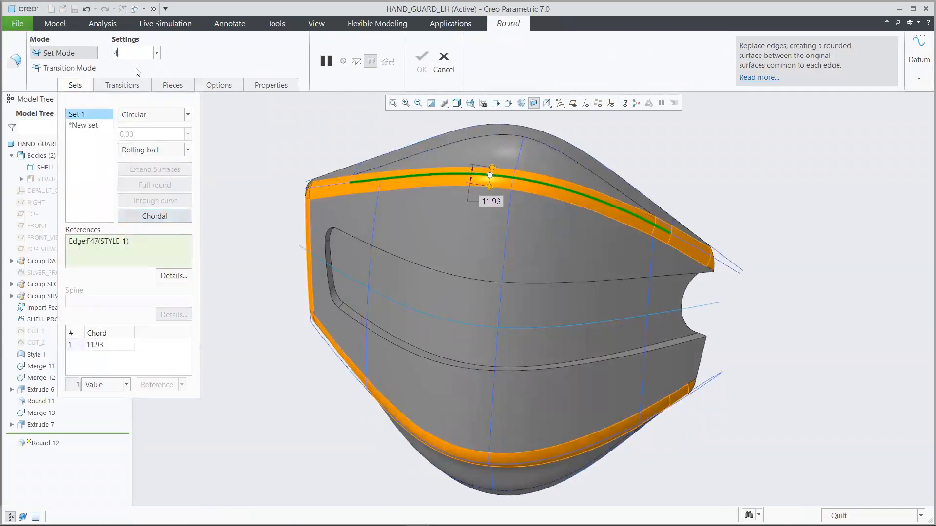
pyautogui.press('Return')
pyautogui.click(422, 61)
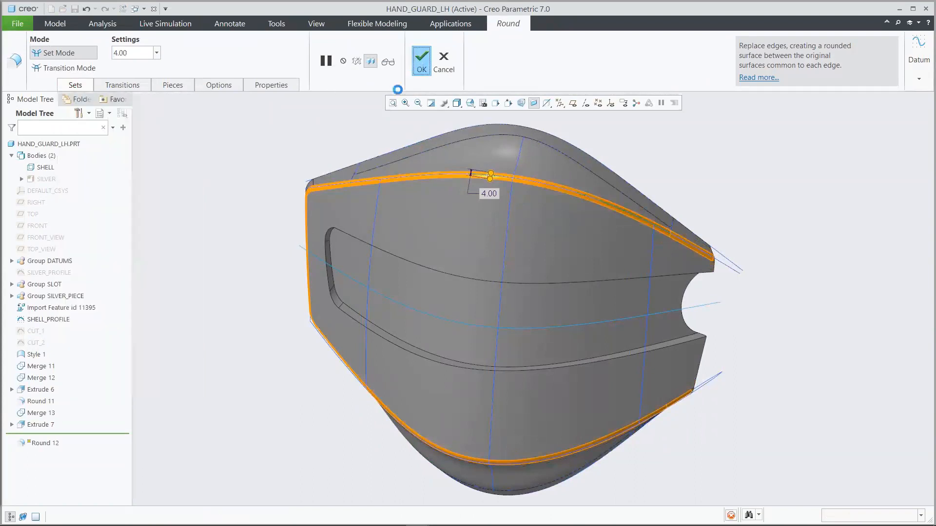
# Round the edge loop around the recessed slot in the guard's outer face with a 2.5 mm radius
pyautogui.click(487, 54)
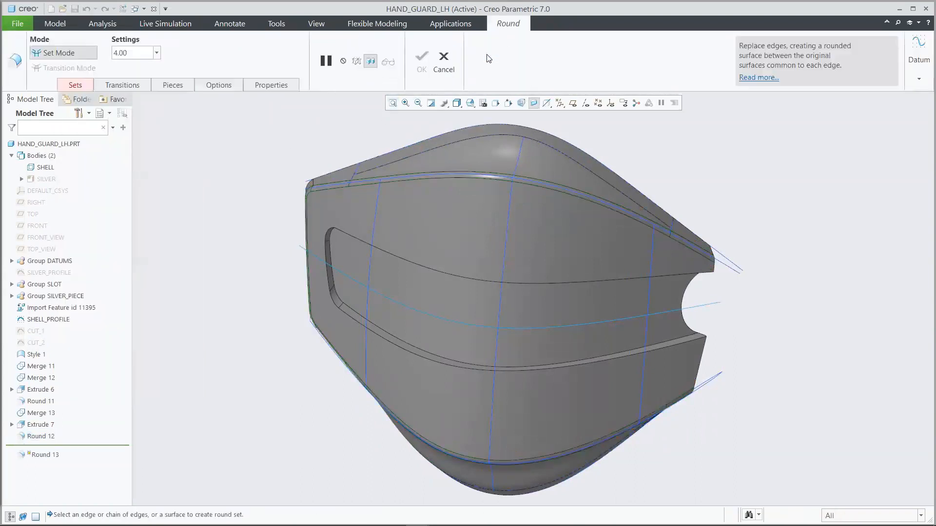
pyautogui.click(453, 271)
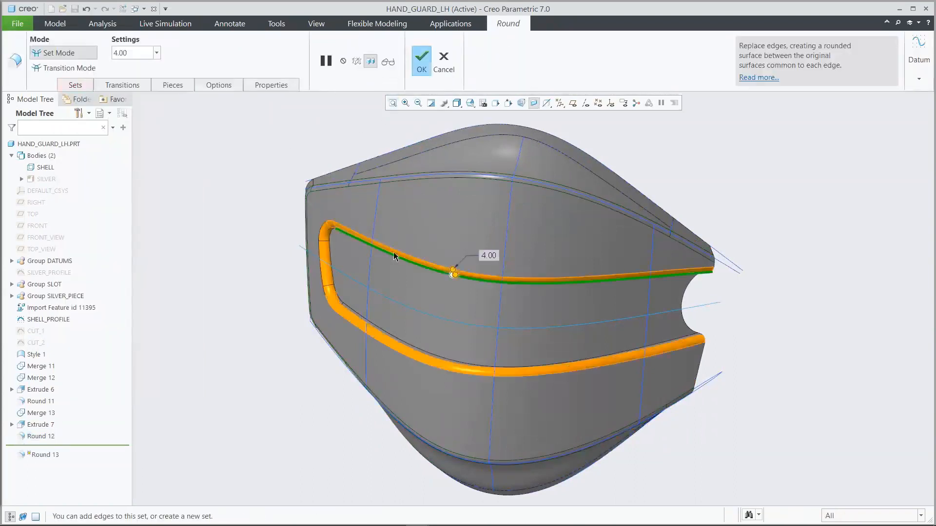
pyautogui.click(143, 54)
pyautogui.press('BackSpace')
pyautogui.write('2.5')
pyautogui.press('Return')
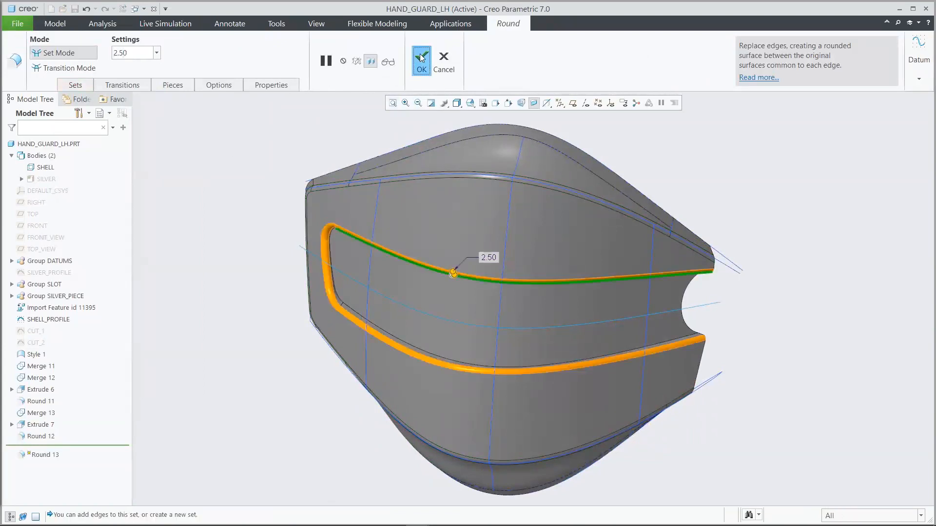
pyautogui.click(423, 58)
# Thicken the rounded shell quilt by 1.5 mm, adding the solid geometry to the SHELL body
pyautogui.click(243, 135)
pyautogui.moveTo(243, 135); pyautogui.dragTo(443, 189, button='middle')
pyautogui.click(484, 191)
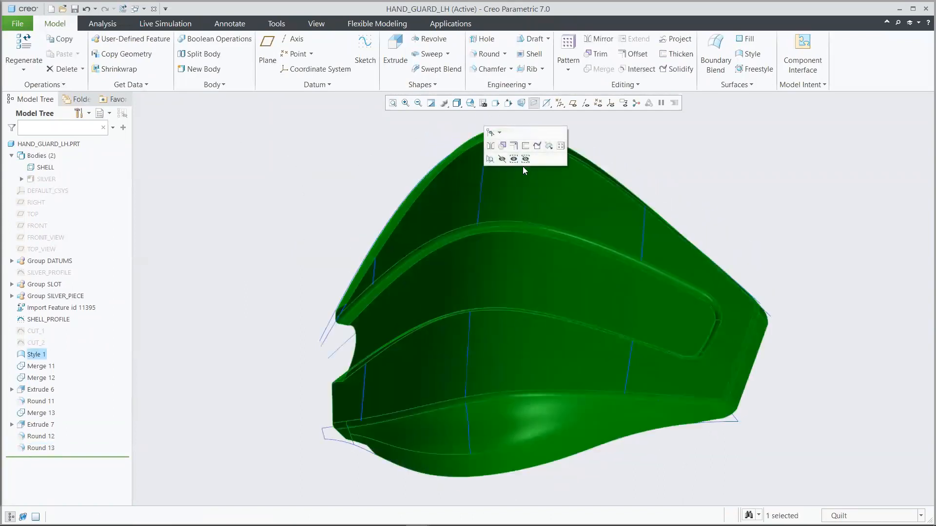
pyautogui.click(527, 146)
pyautogui.click(198, 85)
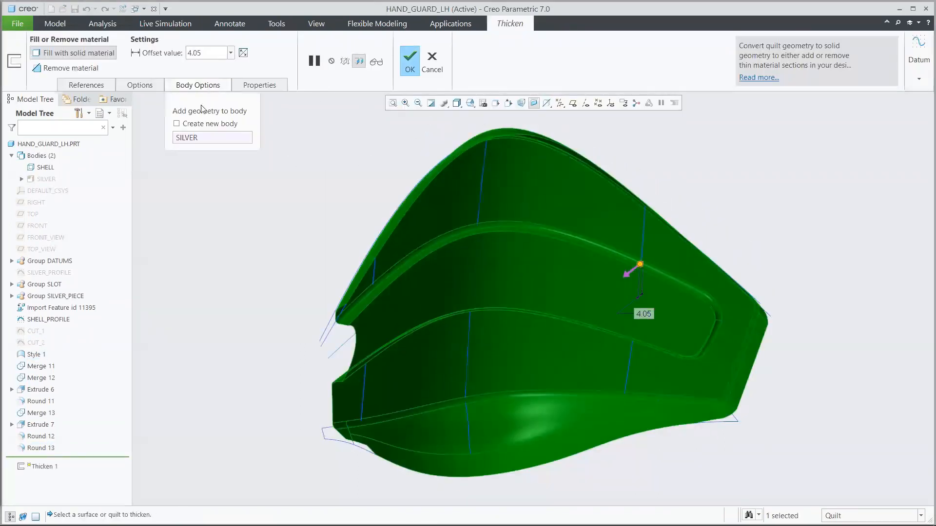
pyautogui.click(197, 135)
pyautogui.click(46, 167)
pyautogui.doubleClick(205, 54)
pyautogui.write('1')
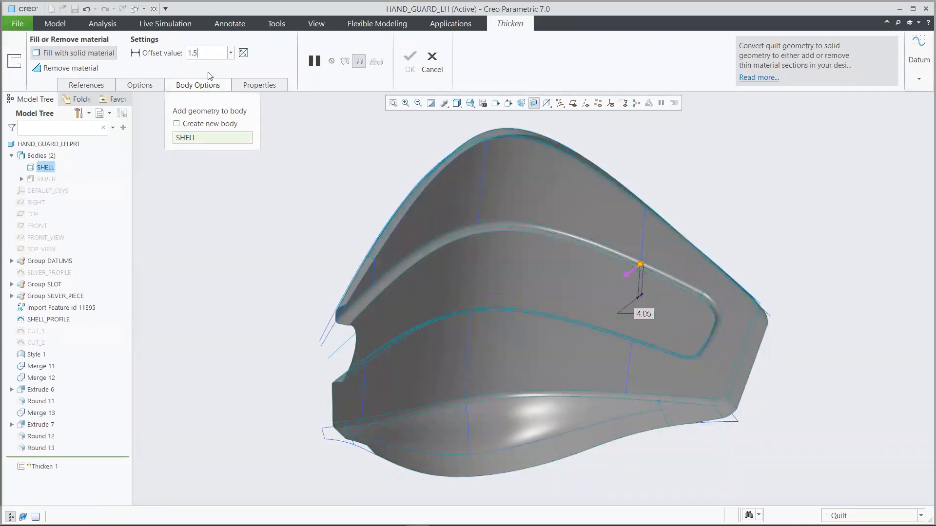
pyautogui.write('.5')
pyautogui.press('Return')
pyautogui.click(409, 57)
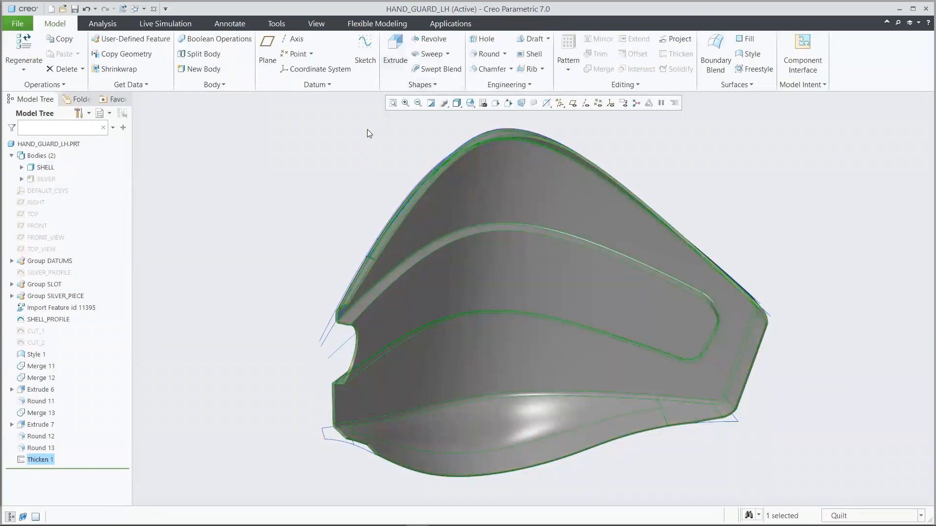
# Hide the import feature, the SHELL_PROFILE curve and Style 1, and show the SILVER body
pyautogui.hotkey('ctrl', 'd')
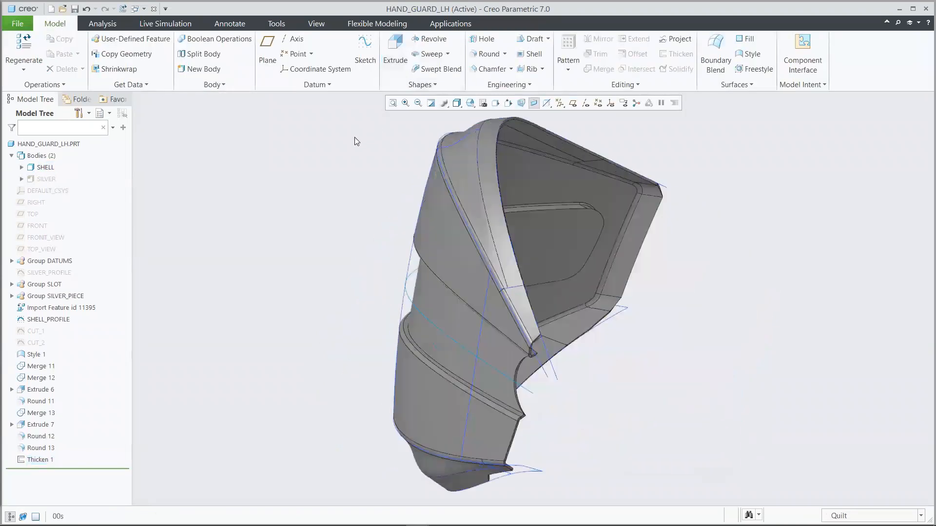
pyautogui.click(87, 311)
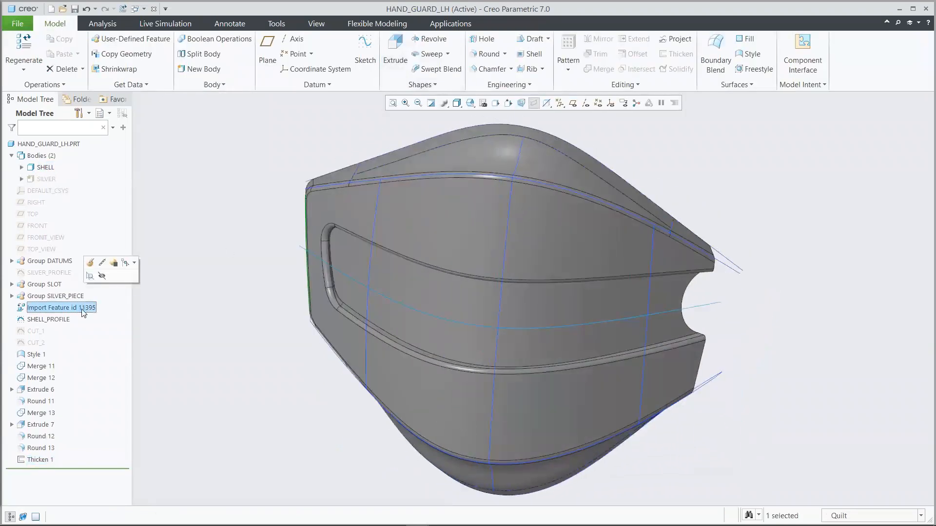
pyautogui.keyDown('ctrl'); pyautogui.click(68, 319); pyautogui.keyUp('ctrl')
pyautogui.keyDown('ctrl'); pyautogui.click(45, 356); pyautogui.keyUp('ctrl')
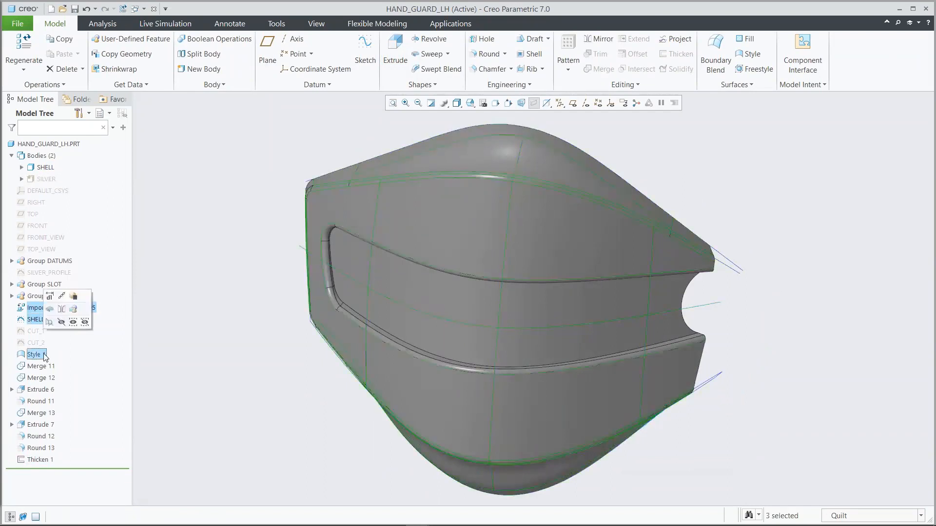
pyautogui.click(61, 321)
pyautogui.click(48, 180)
pyautogui.click(72, 147)
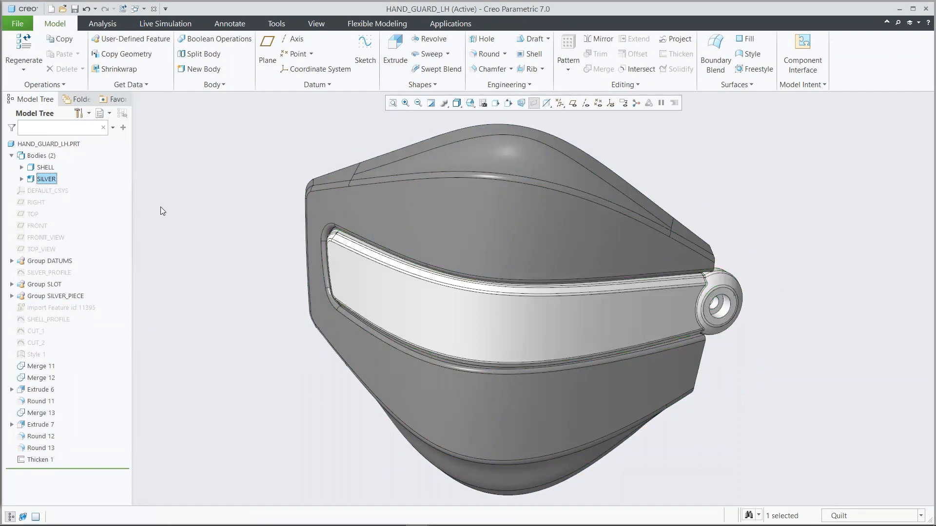
# Set the 57 mm depth dimension of the SILVER_PROFILE sketch to 47 mm
pyautogui.click(64, 272)
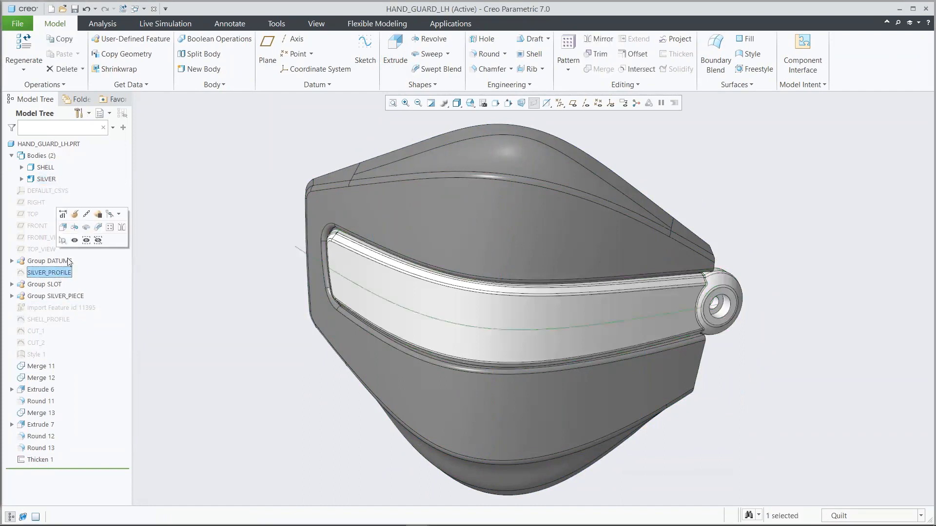
pyautogui.click(69, 213)
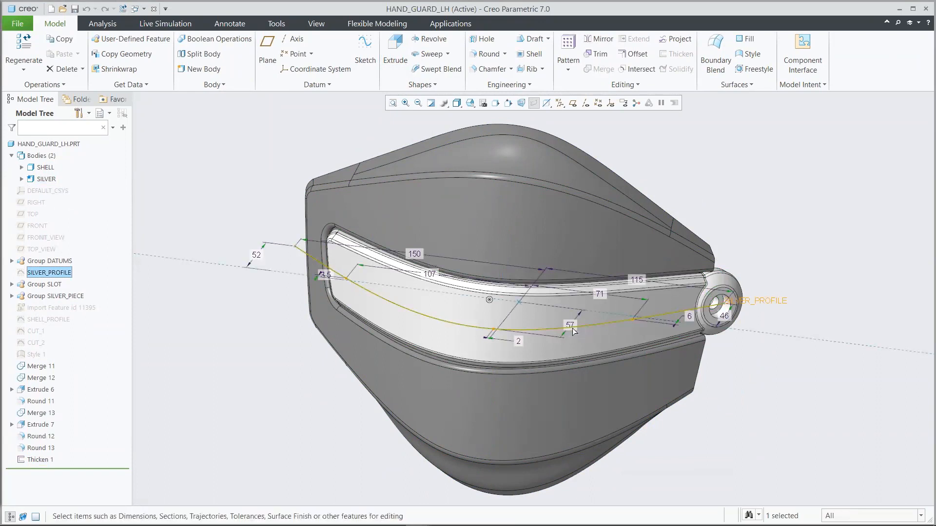
pyautogui.moveTo(791, 365); pyautogui.dragTo(760, 320, button='middle')
pyautogui.doubleClick(466, 306)
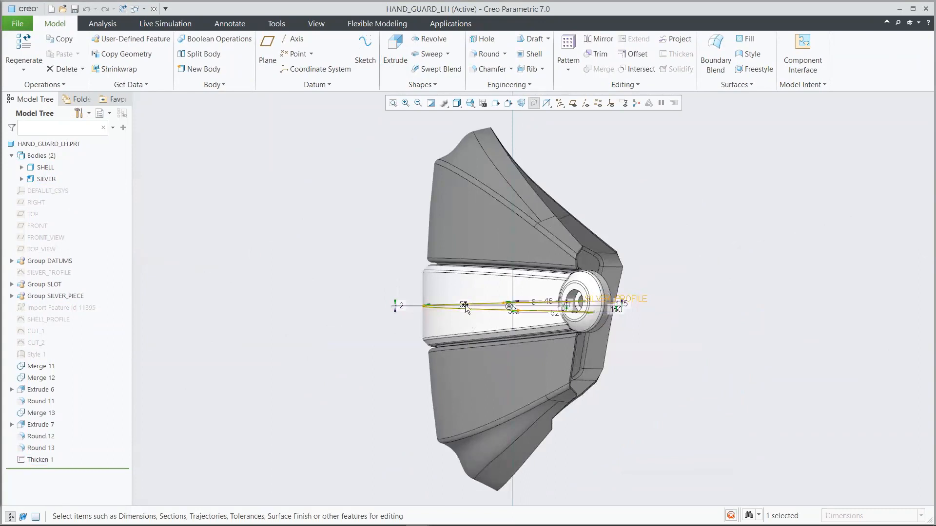
pyautogui.write('47')
pyautogui.press('Return')
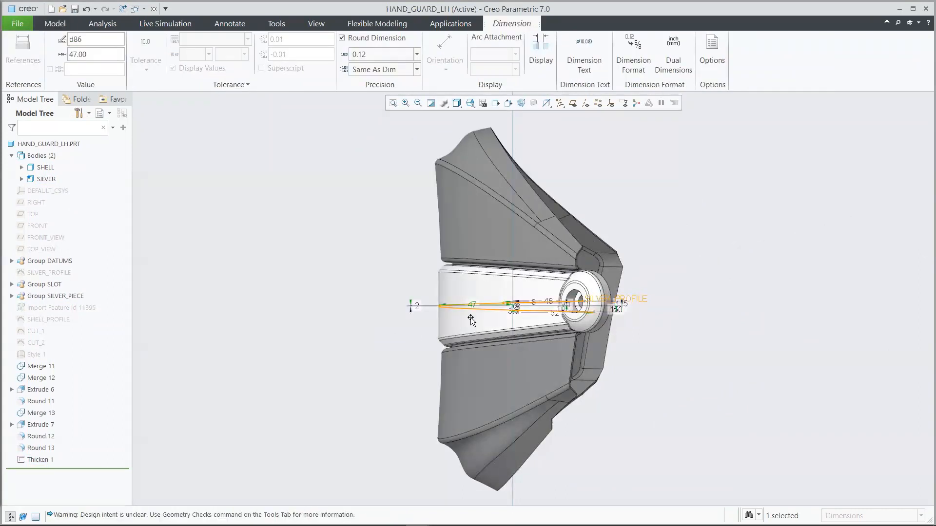
# Increase the same SILVER_PROFILE depth dimension to 67 mm and return to the default view
pyautogui.doubleClick(472, 306)
pyautogui.write('67')
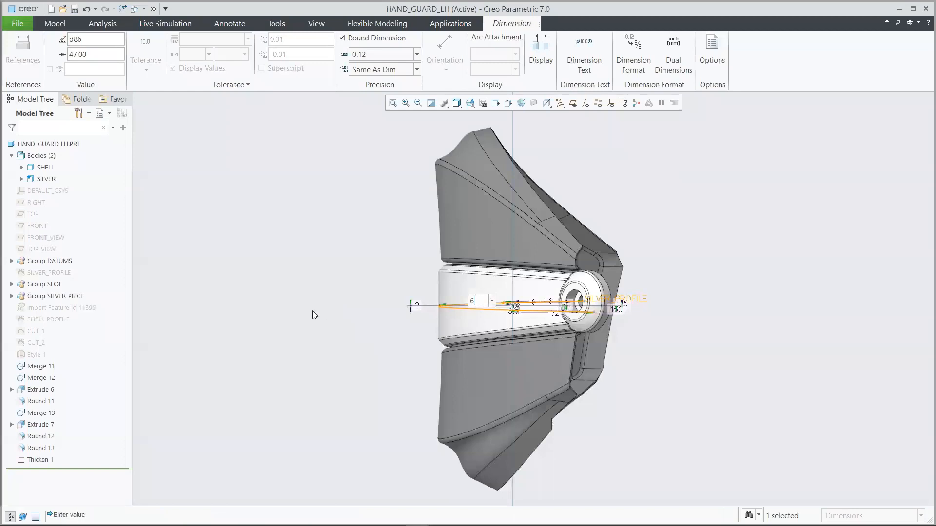
pyautogui.press('Return')
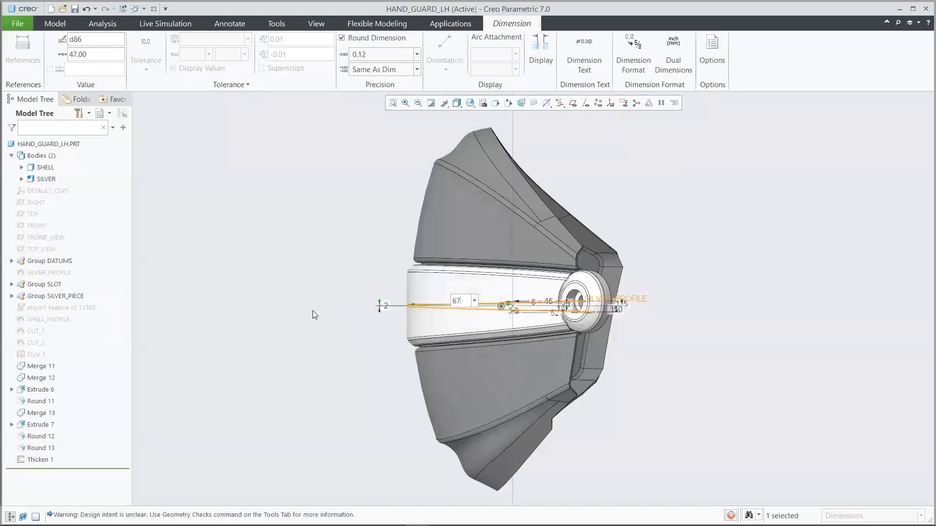
pyautogui.click(313, 314)
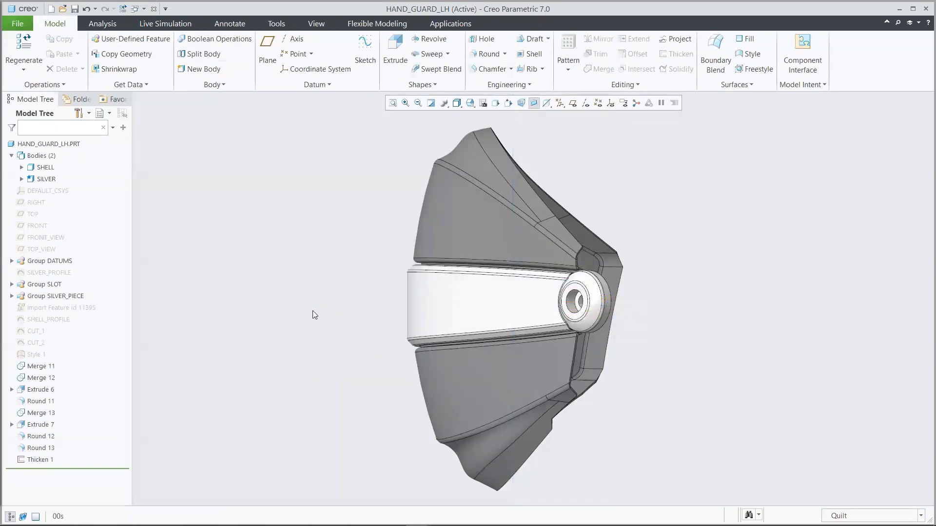
pyautogui.hotkey('ctrl', 'd')
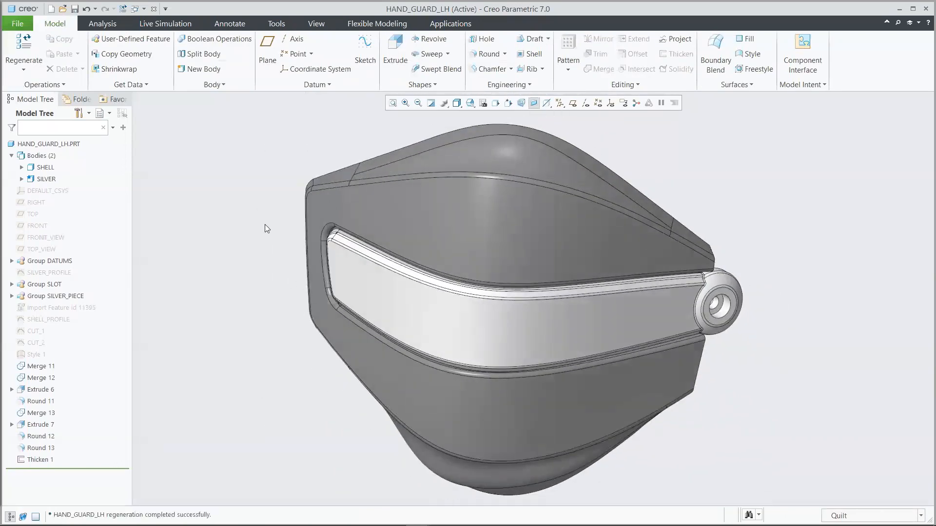
# Close the hand guard part window and regenerate the 6AP1AL003_ASSY handlebar assembly
pyautogui.click(154, 8)
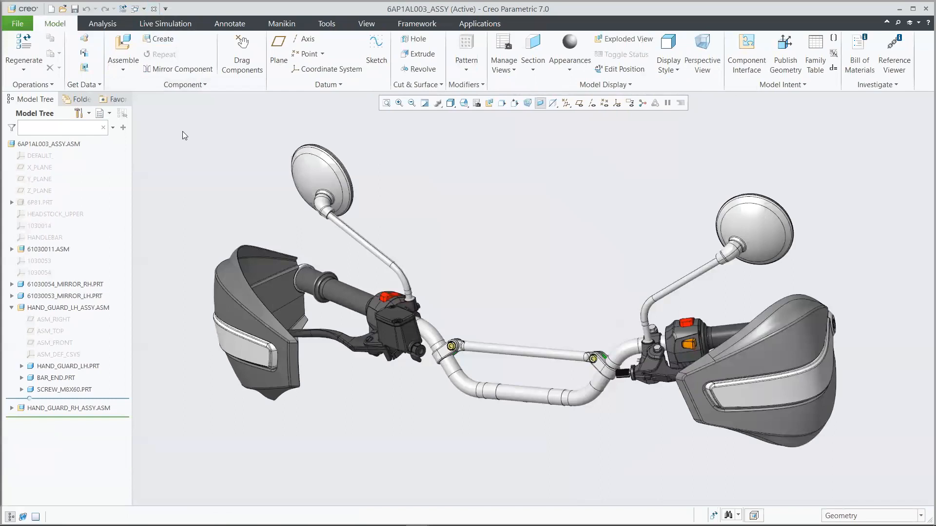
pyautogui.click(24, 49)
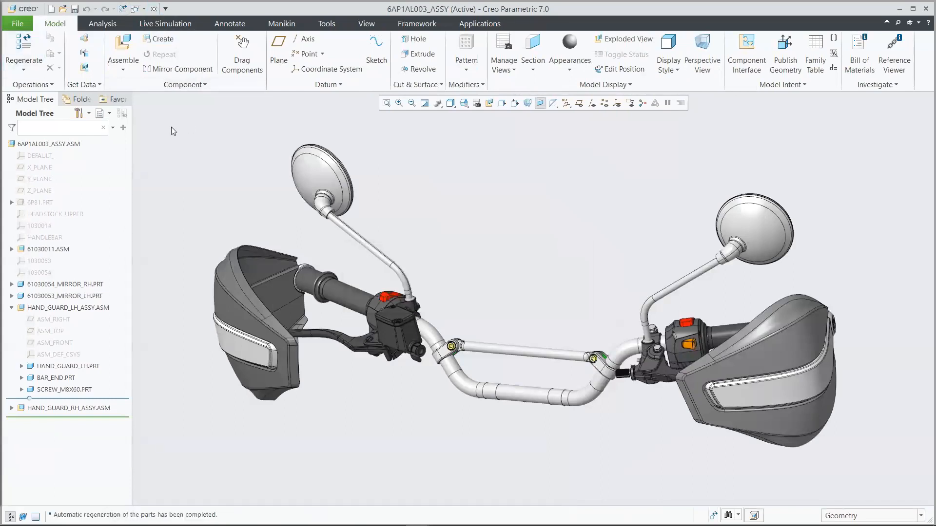
pyautogui.click(24, 48)
# Inspect both hand guards on the handlebar assembly in the standard views, including front and top
pyautogui.press('F1')
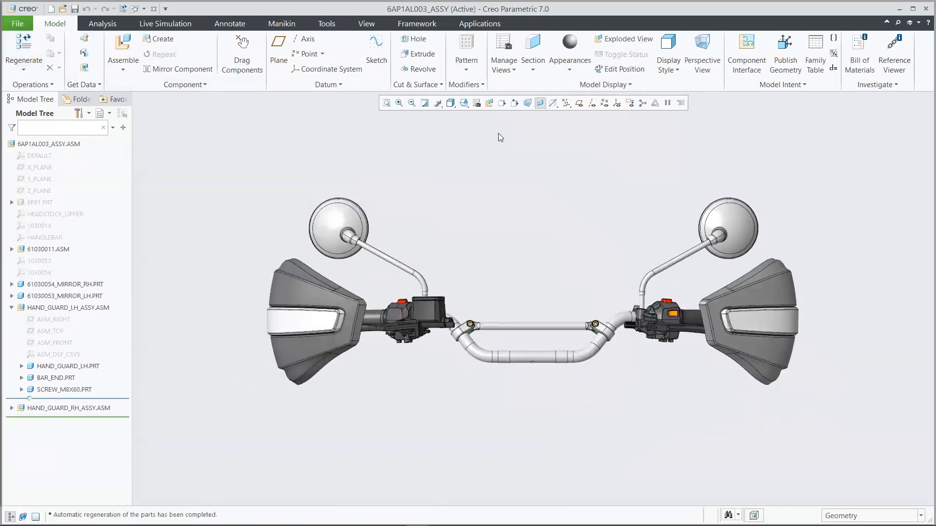
pyautogui.press('F2')
pyautogui.press('F3')
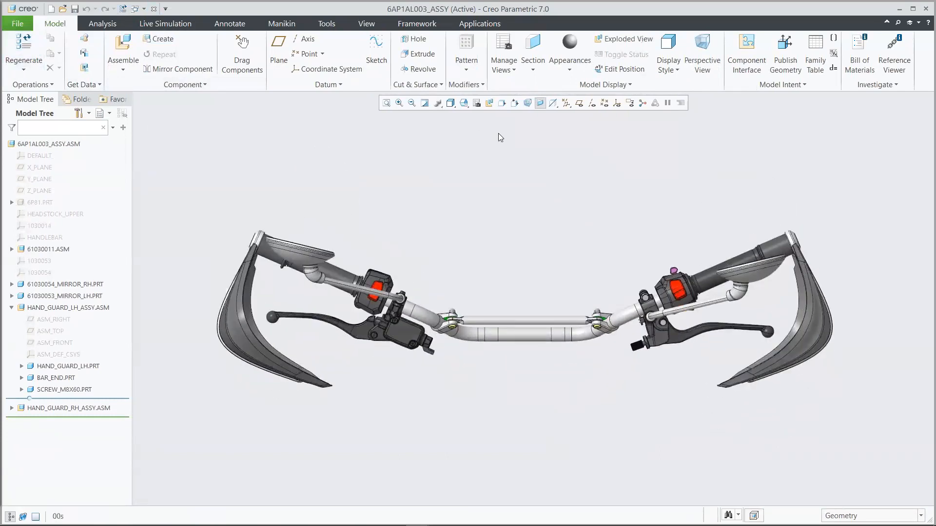